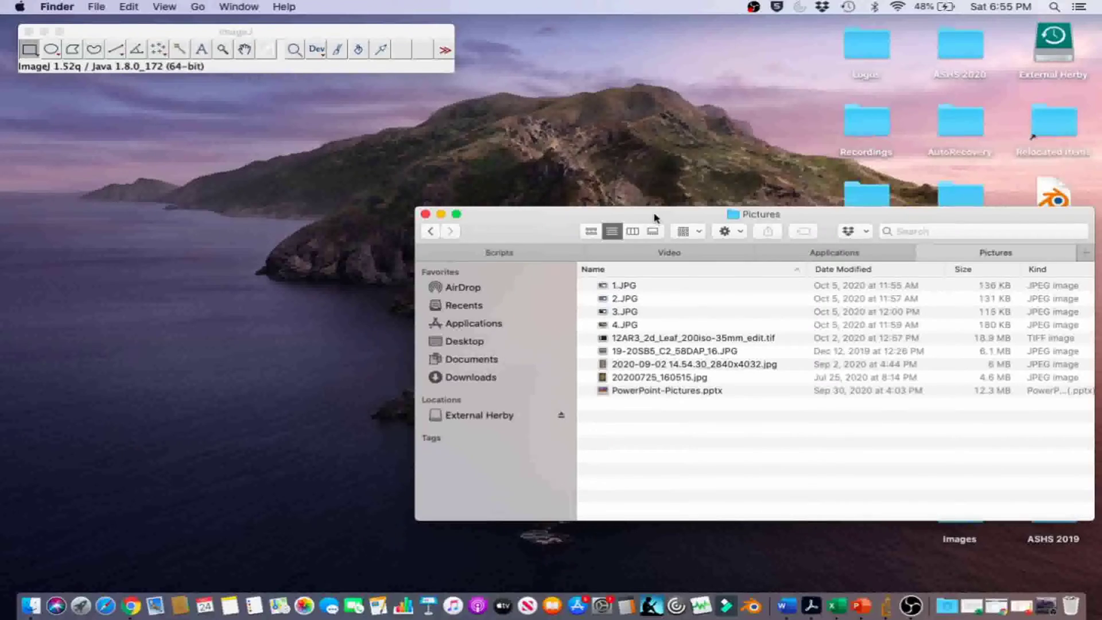
Open 2020-09-02 14.54.30_2840x4032.jpg in ImageJ, then drag it from Finder to load a second copy.
click(79, 32)
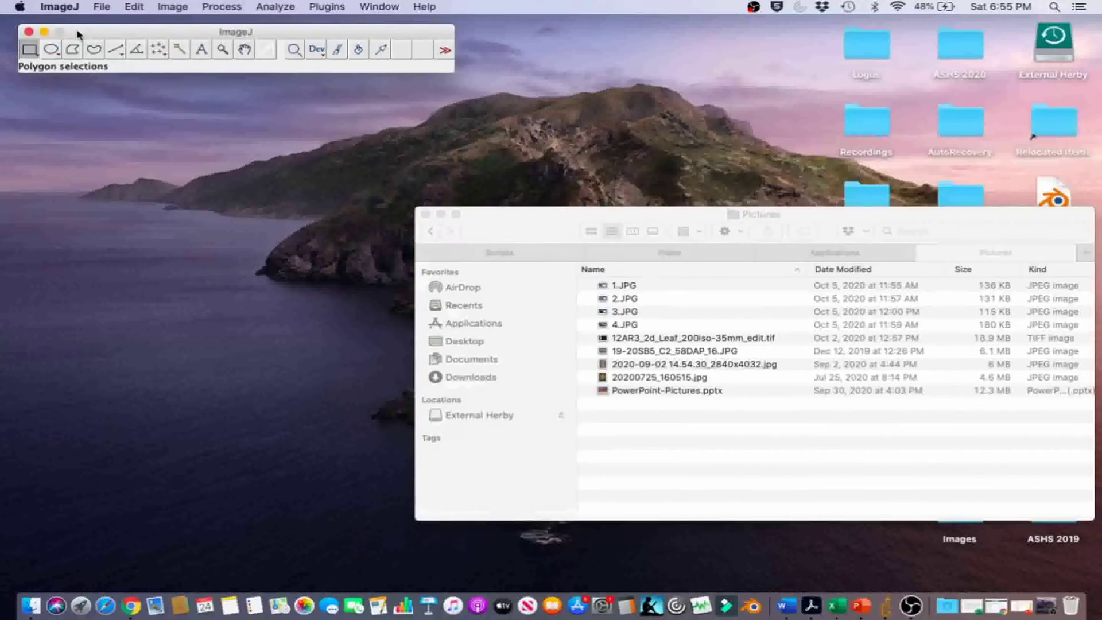
click(105, 7)
click(114, 38)
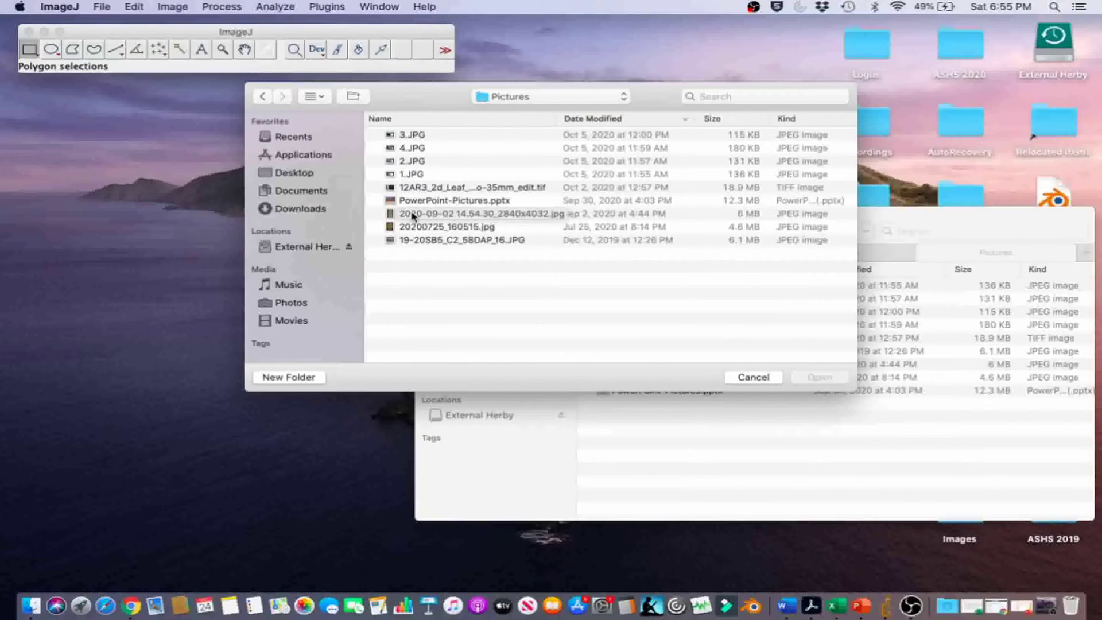
click(413, 214)
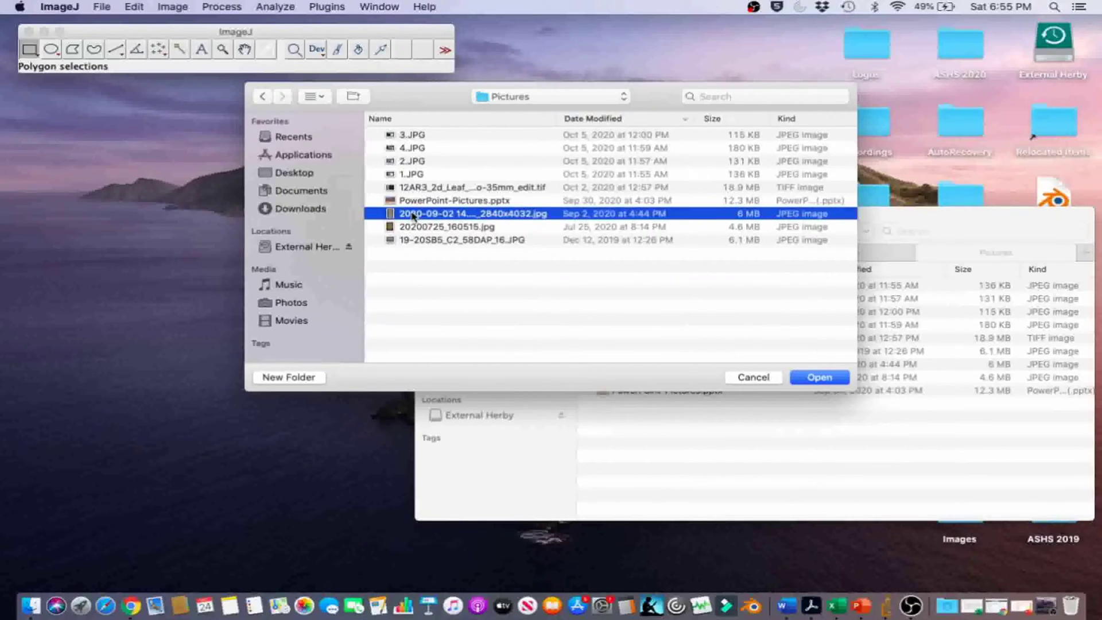
double_click(412, 214)
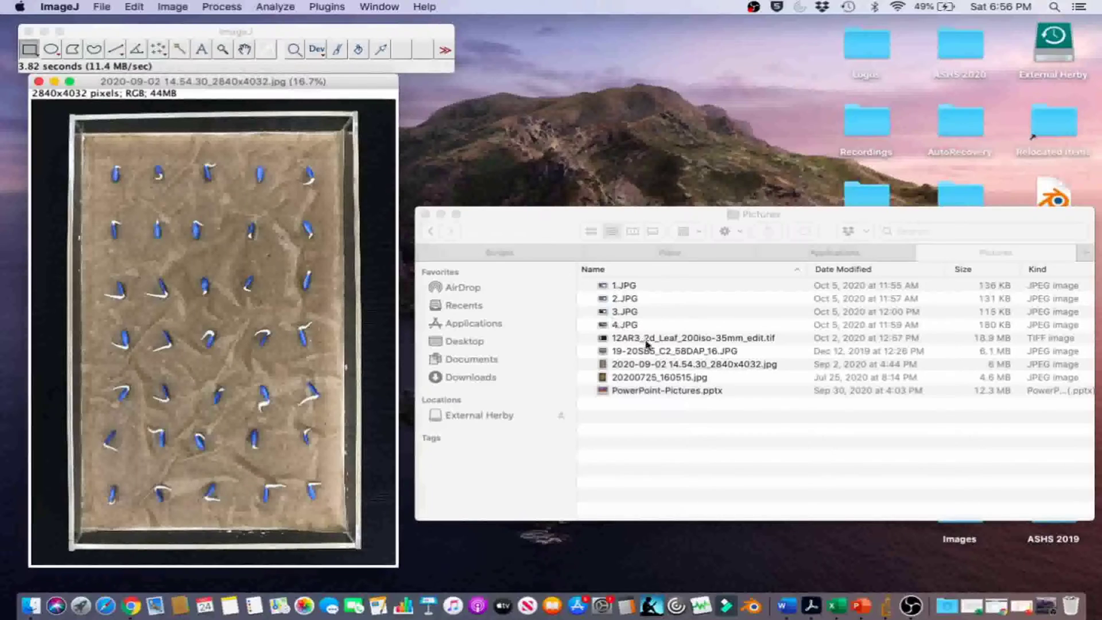
click(710, 450)
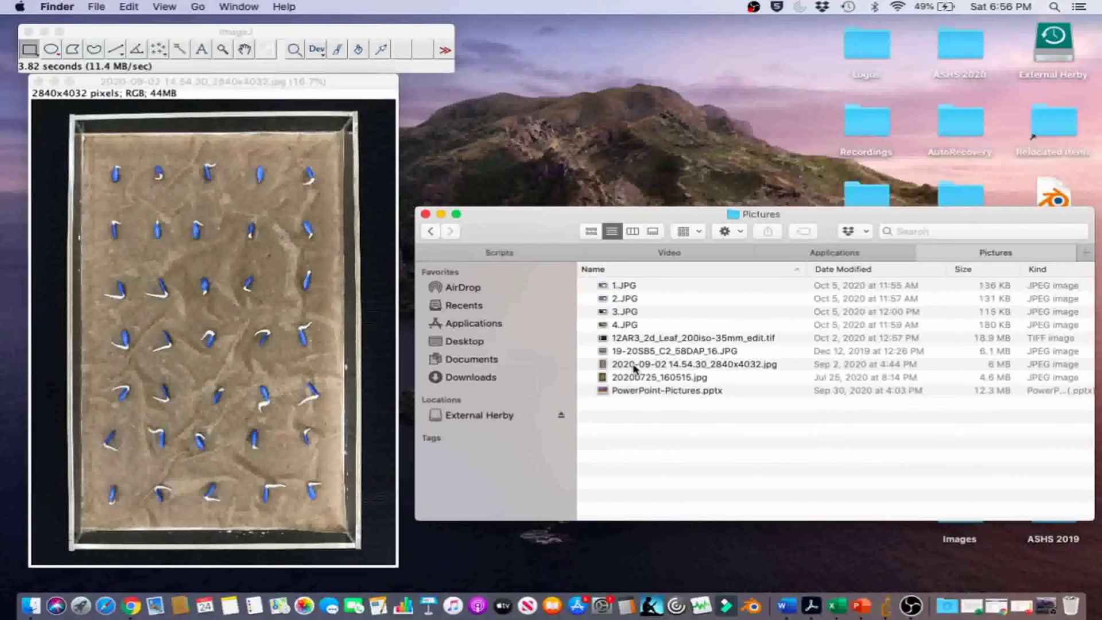
drag(635, 368, 271, 68)
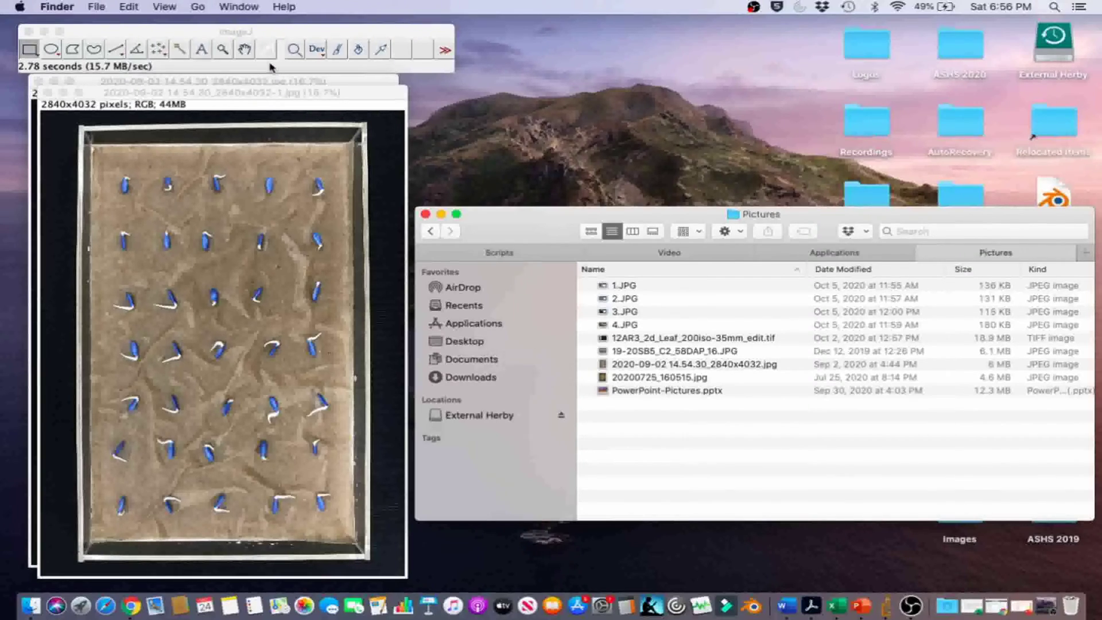
Draw a rectangle inside the tray on the copy and crop it to 1758x2994 pixels.
click(92, 50)
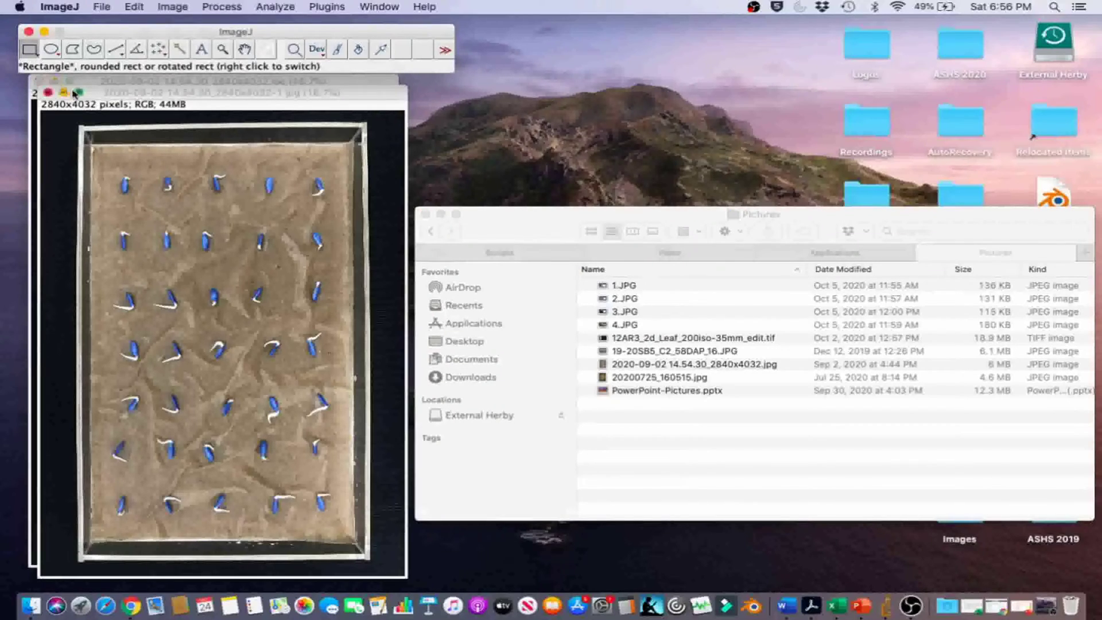
click(109, 172)
mouse_move(109, 172)
mouse_down()
mouse_move(222, 297)
mouse_move(336, 520)
mouse_up()
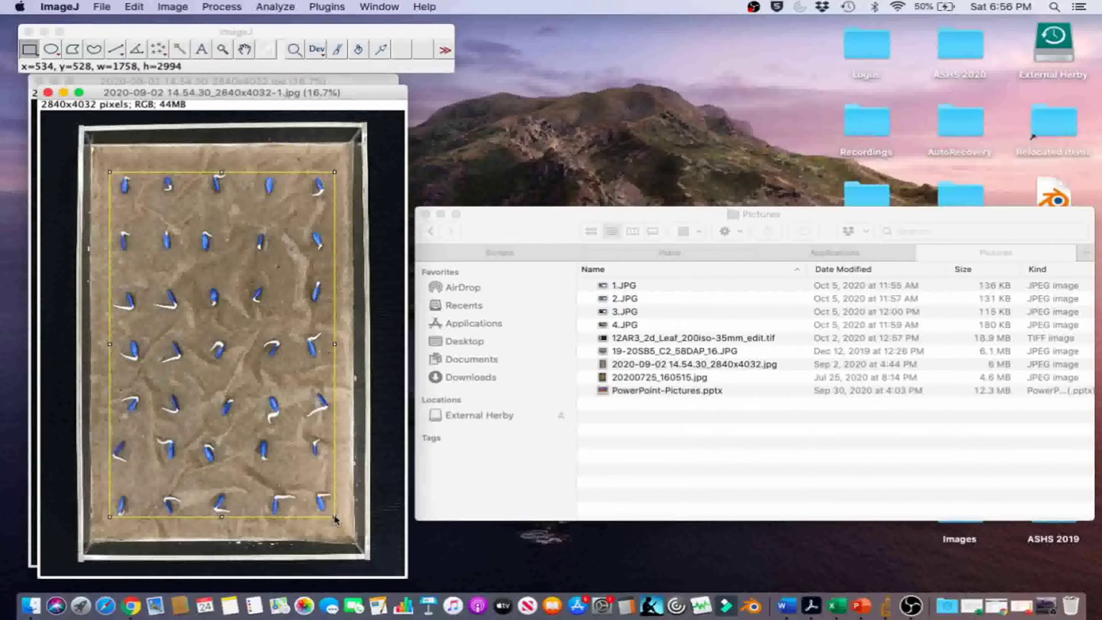
click(185, 6)
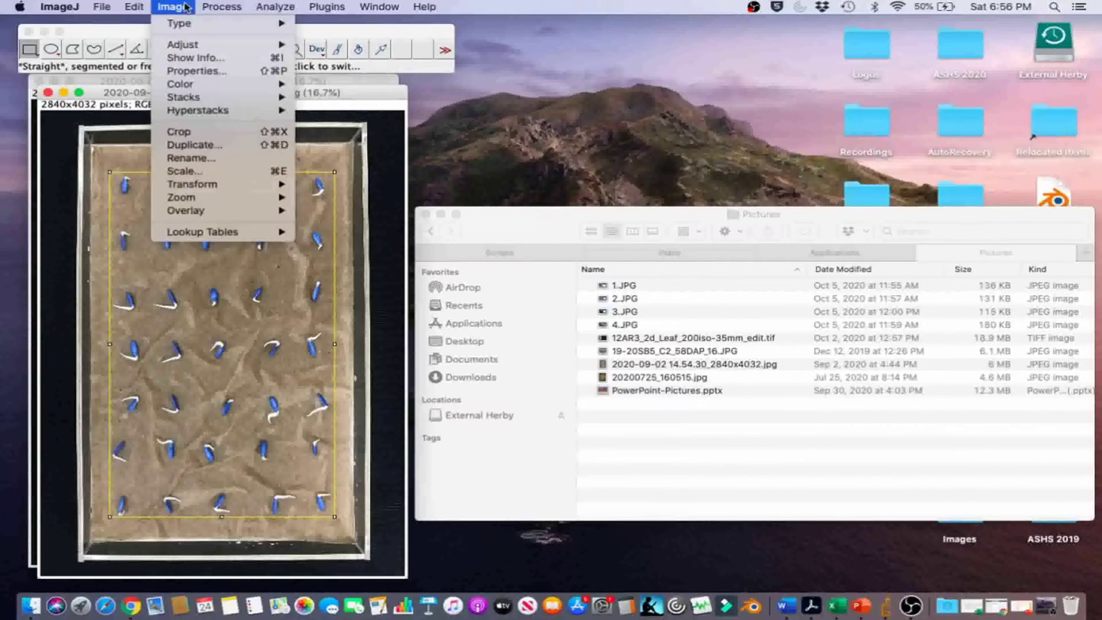
click(200, 131)
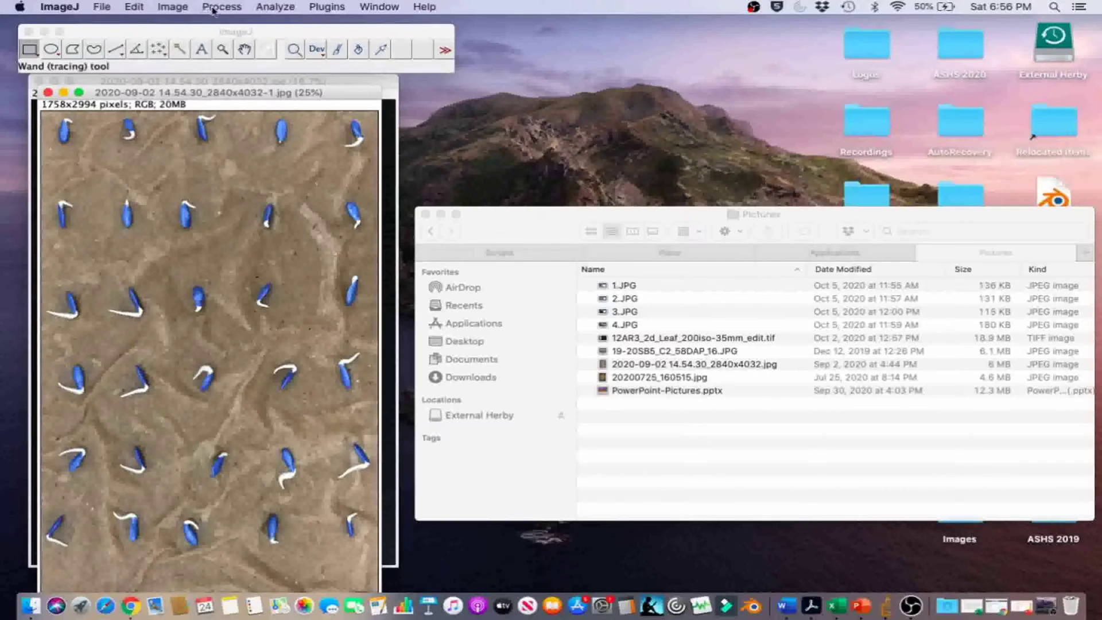
Set Color Threshold to saturation 0–25 and brightness 220–255, then select the sprouts.
click(171, 7)
mouse_move(181, 46)
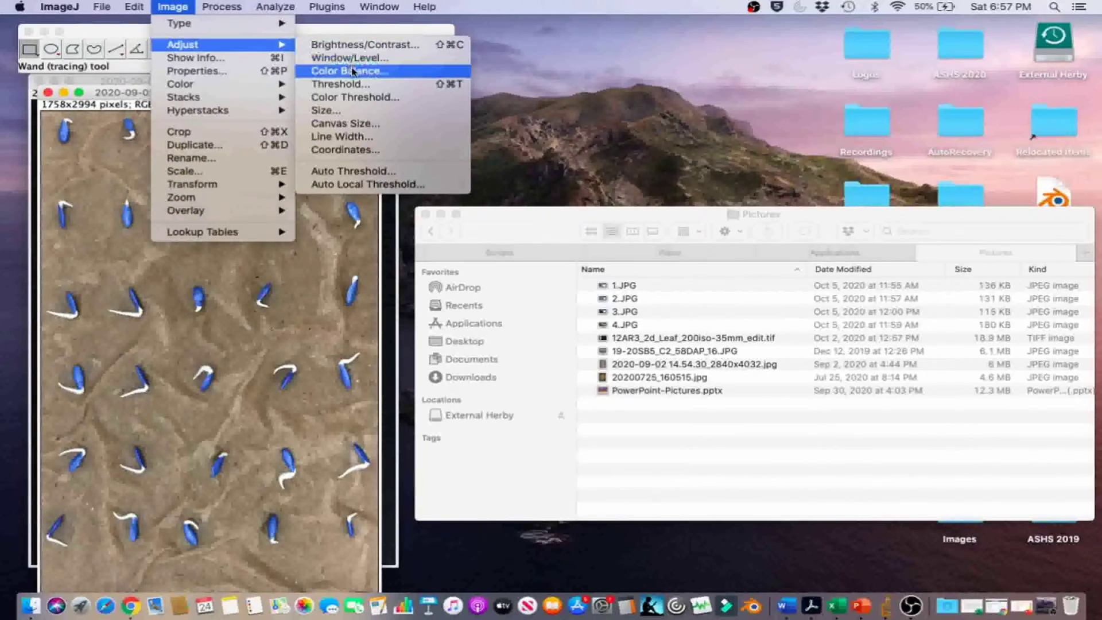
click(354, 98)
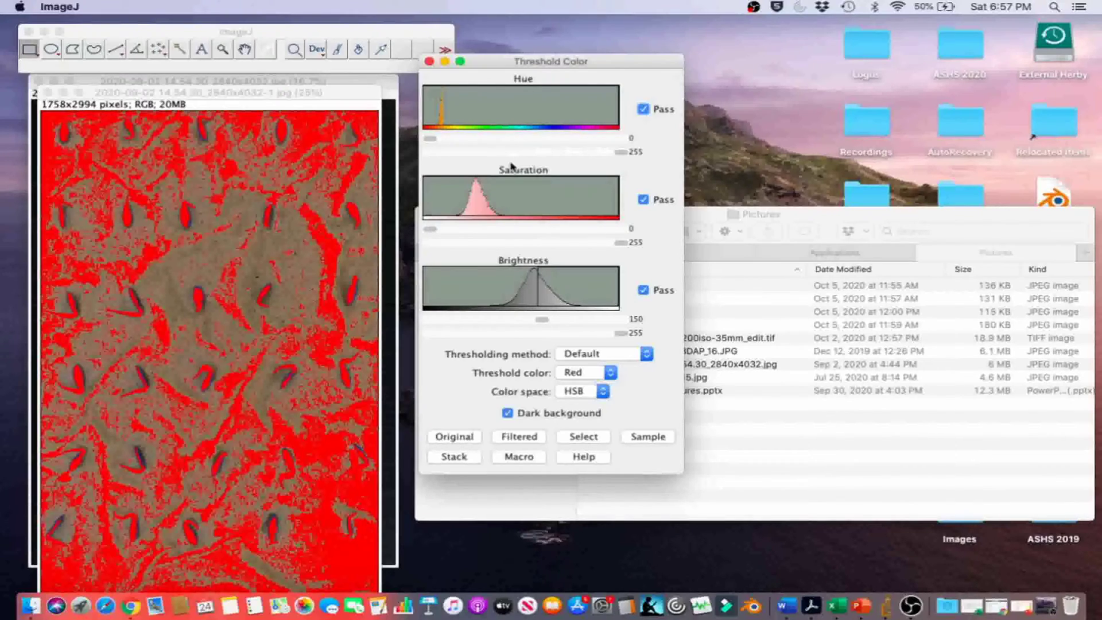
click(461, 243)
drag(461, 243, 461, 244)
drag(577, 246, 452, 248)
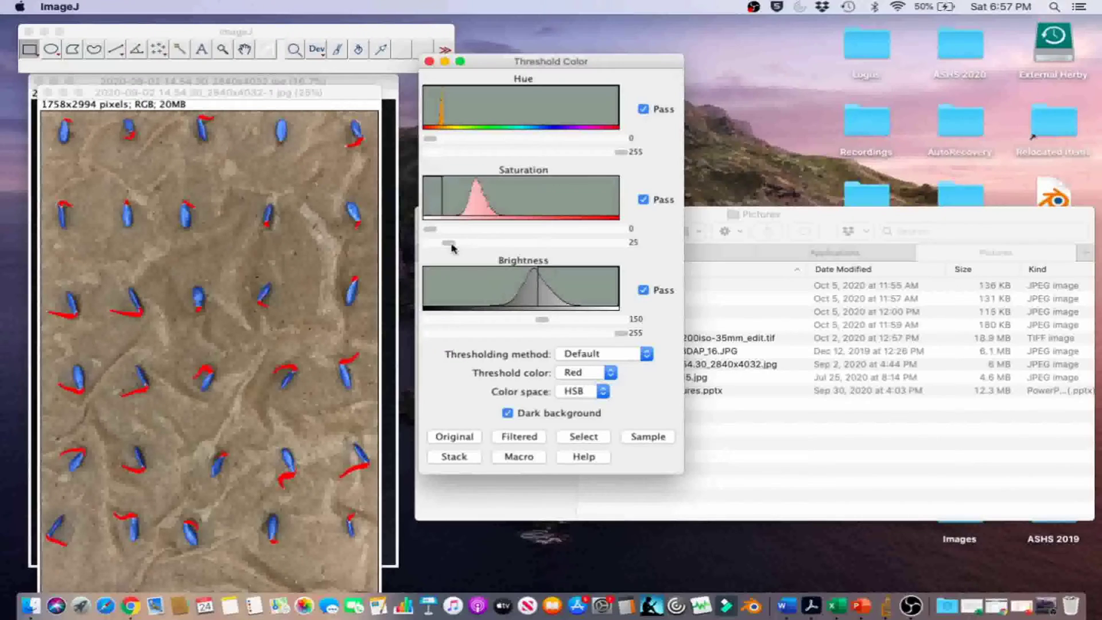
click(603, 319)
drag(603, 320, 614, 323)
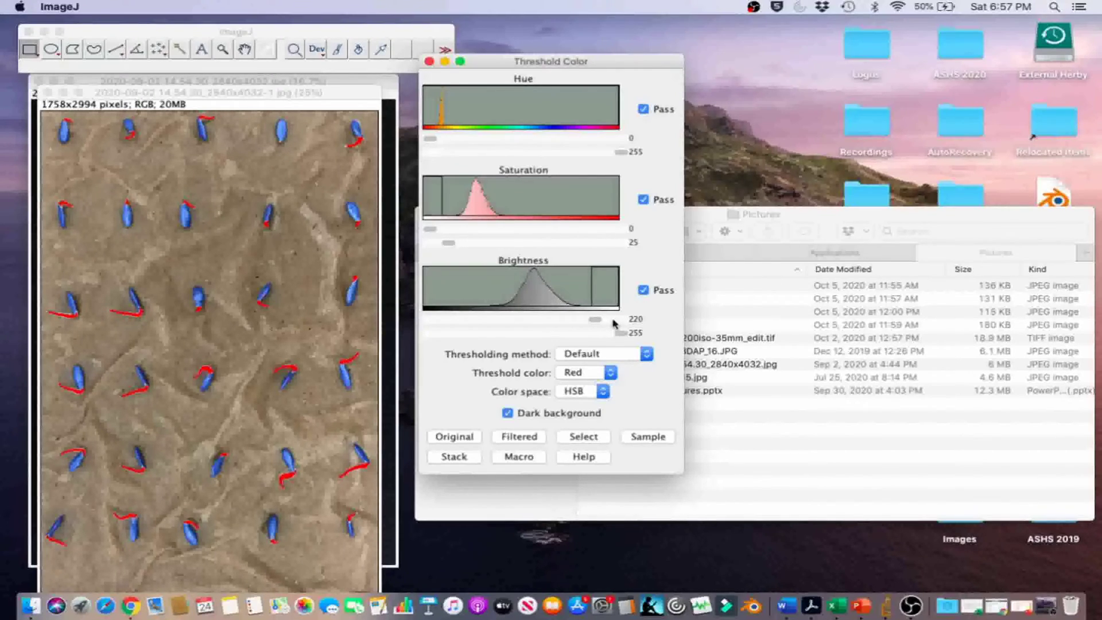
click(577, 439)
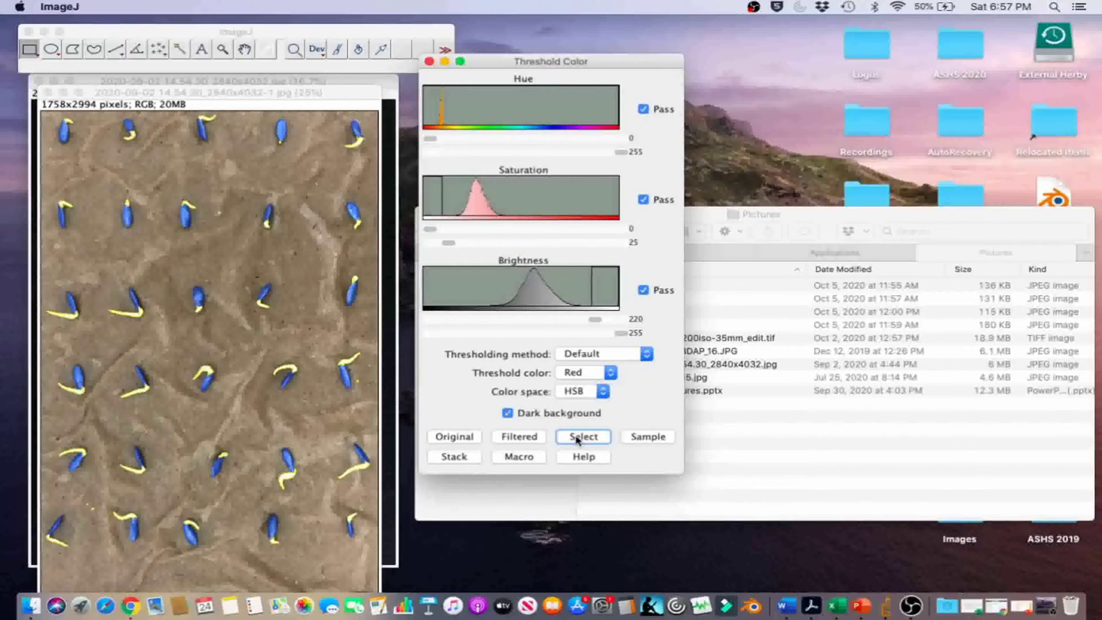
Convert the sprout selection to a black-and-white mask with Make Binary.
click(212, 31)
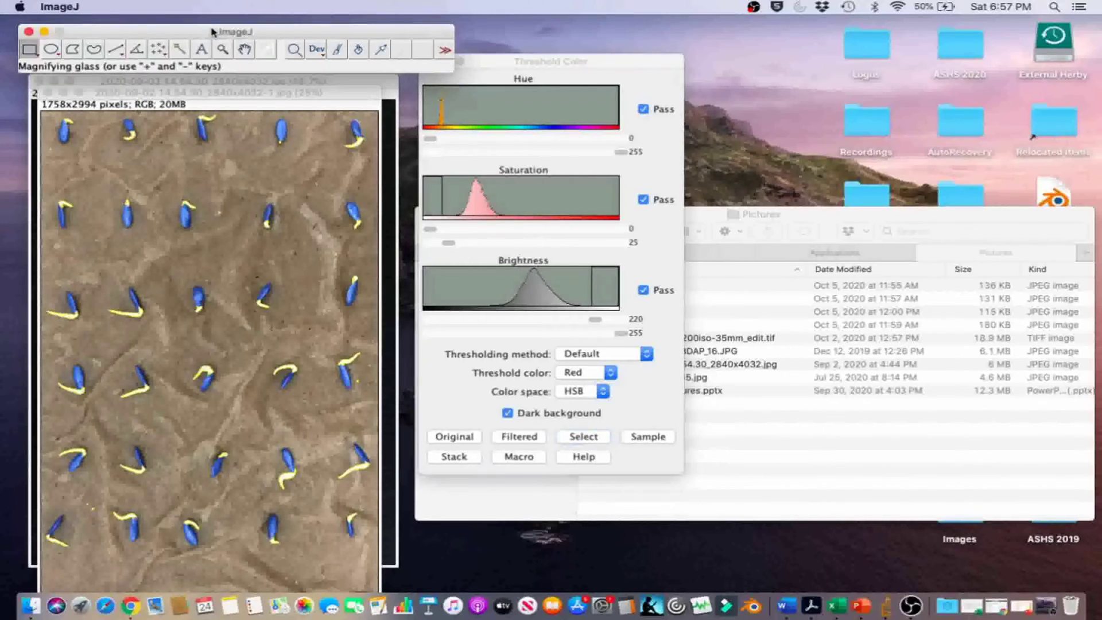
click(221, 6)
mouse_move(234, 115)
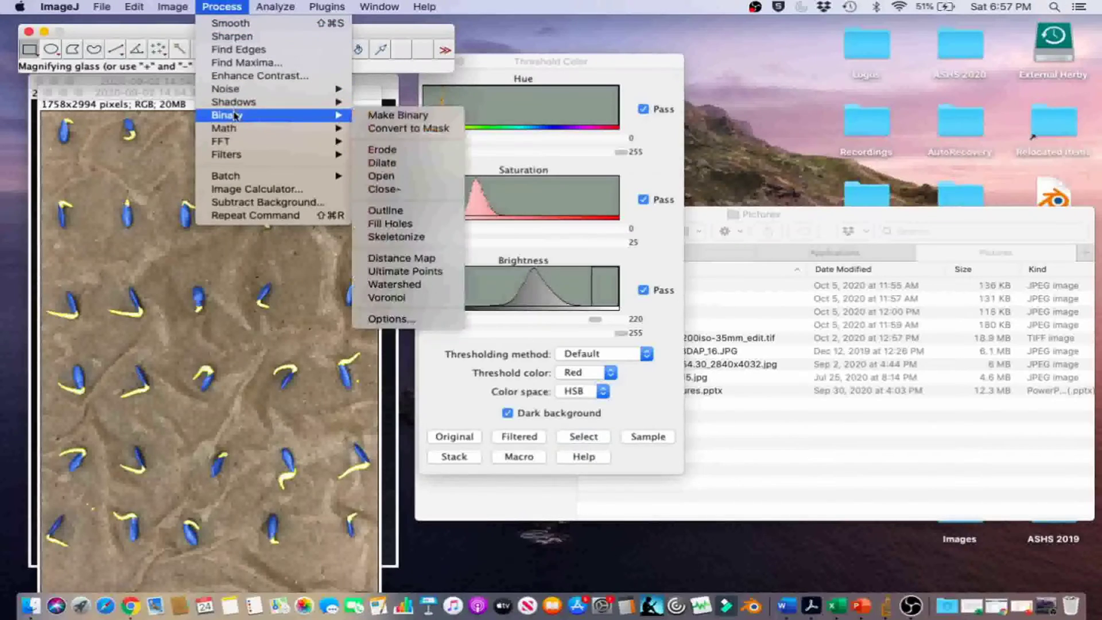
click(382, 118)
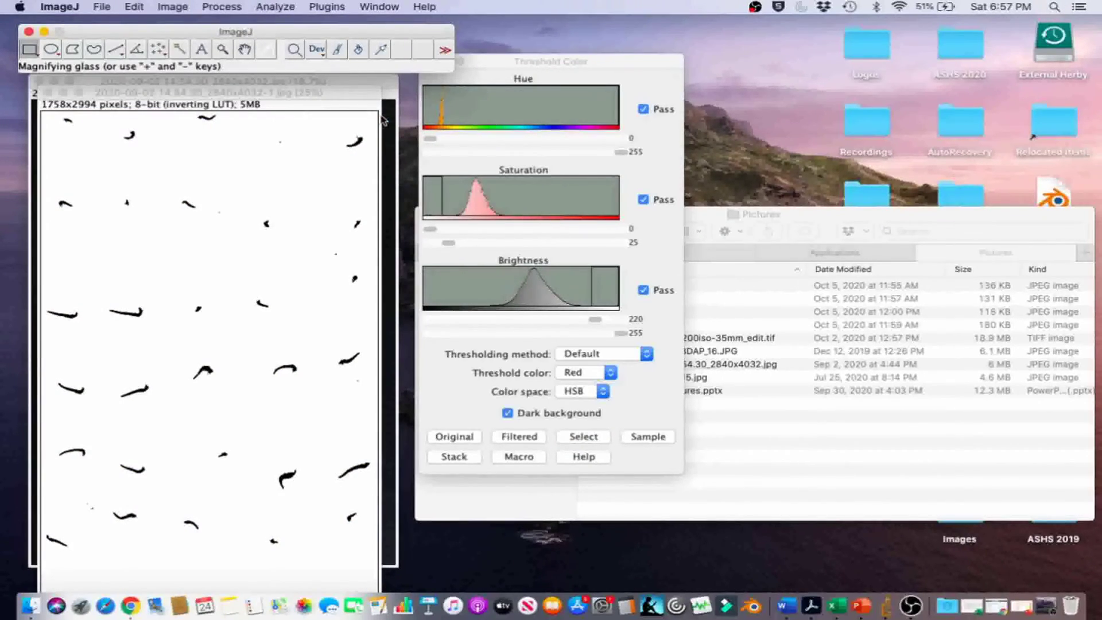
Move the original photo beside the mask and set the paintbrush to 100 px white.
click(339, 51)
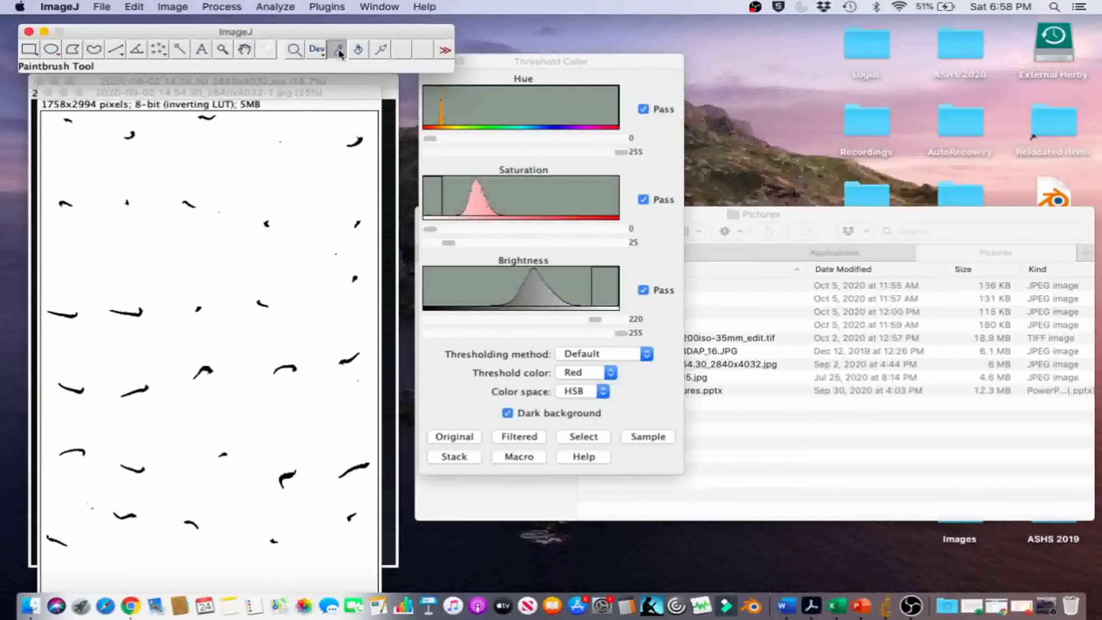
click(217, 82)
drag(217, 82, 703, 76)
click(207, 93)
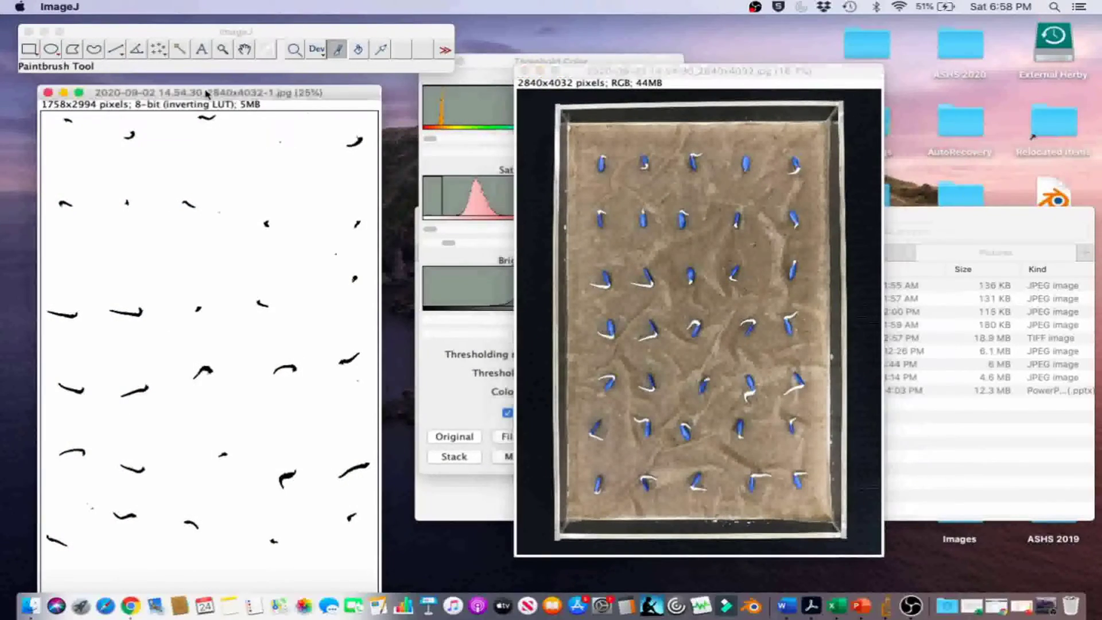
double_click(339, 51)
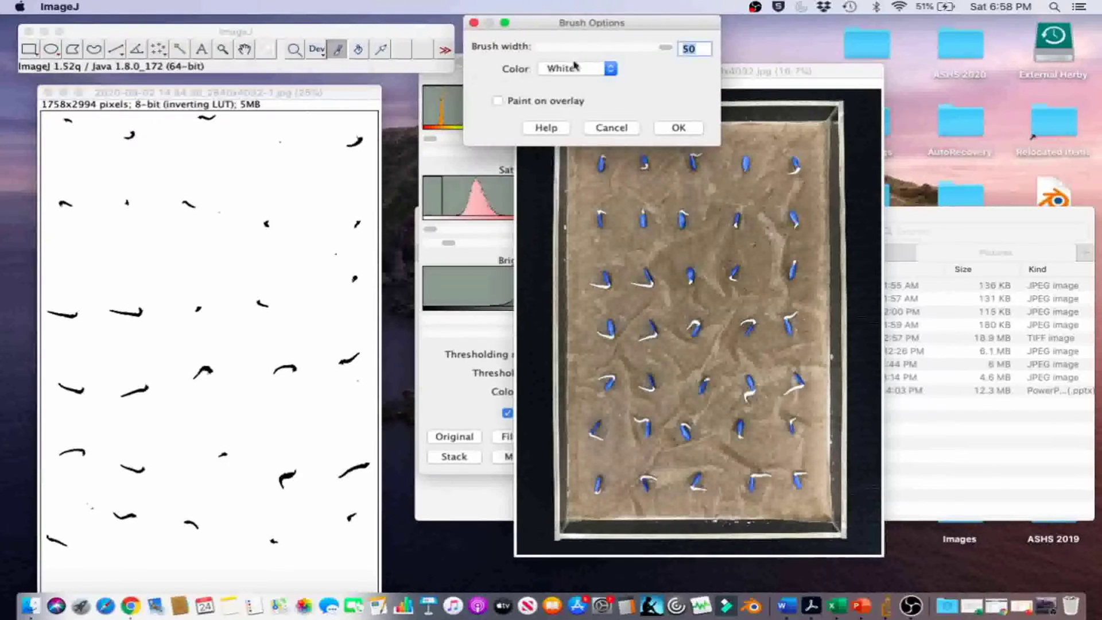
text(100)
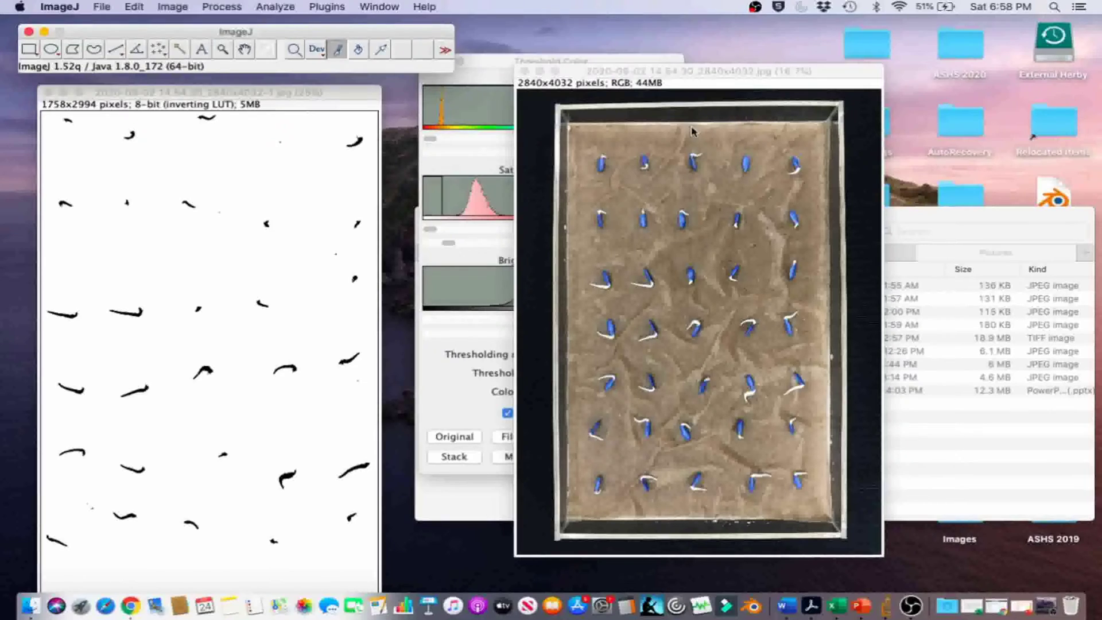
click(292, 200)
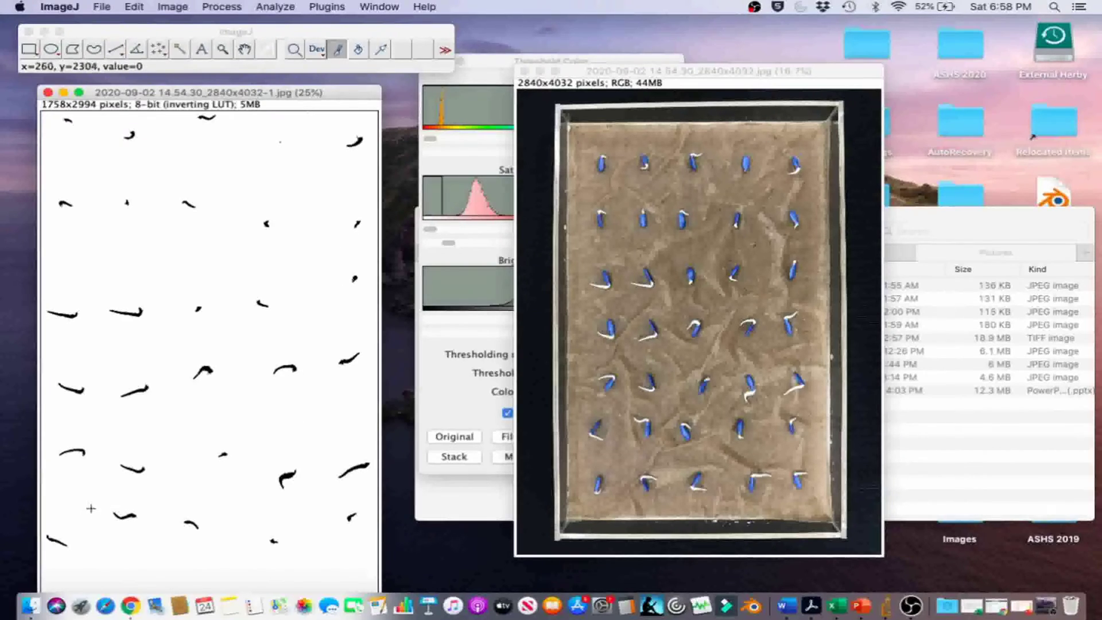
Turn on limiting measurements to the threshold in Set Measurements.
click(29, 50)
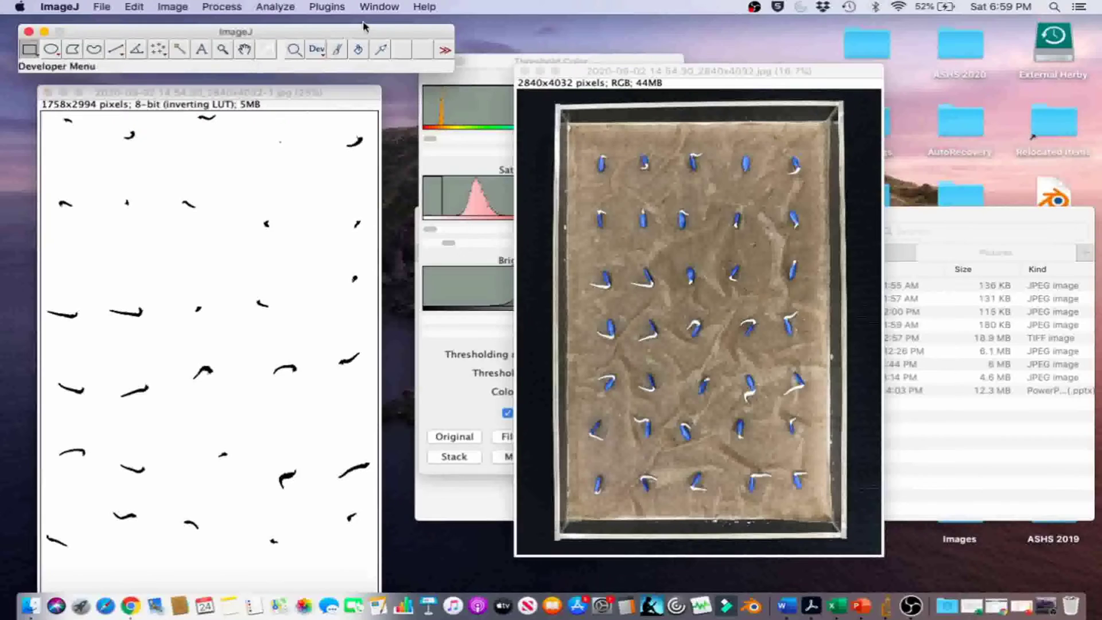
click(271, 5)
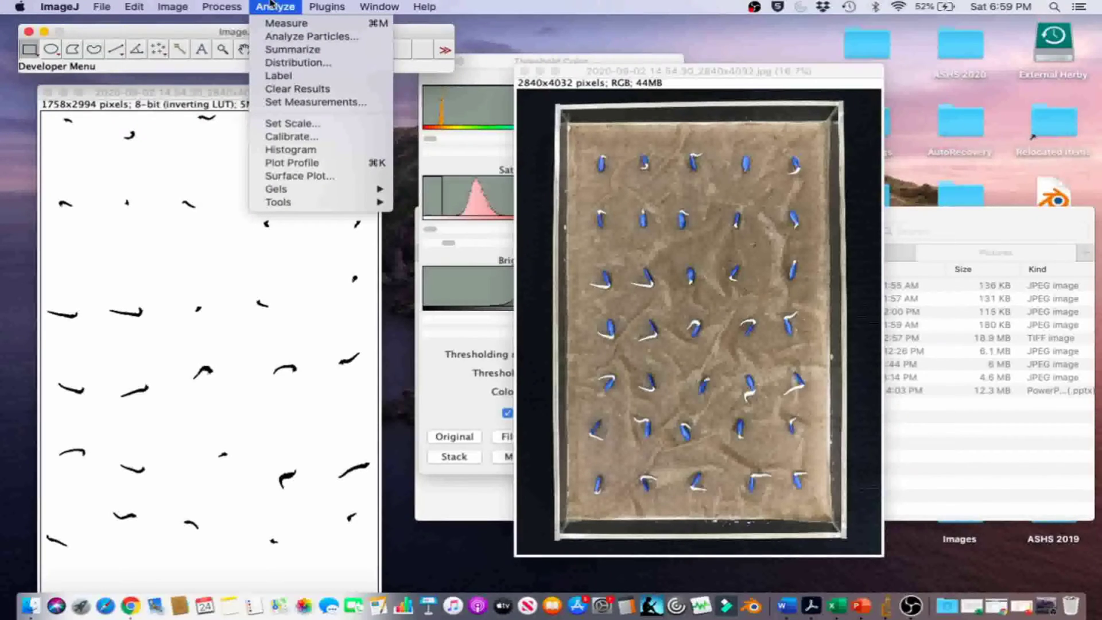
click(290, 102)
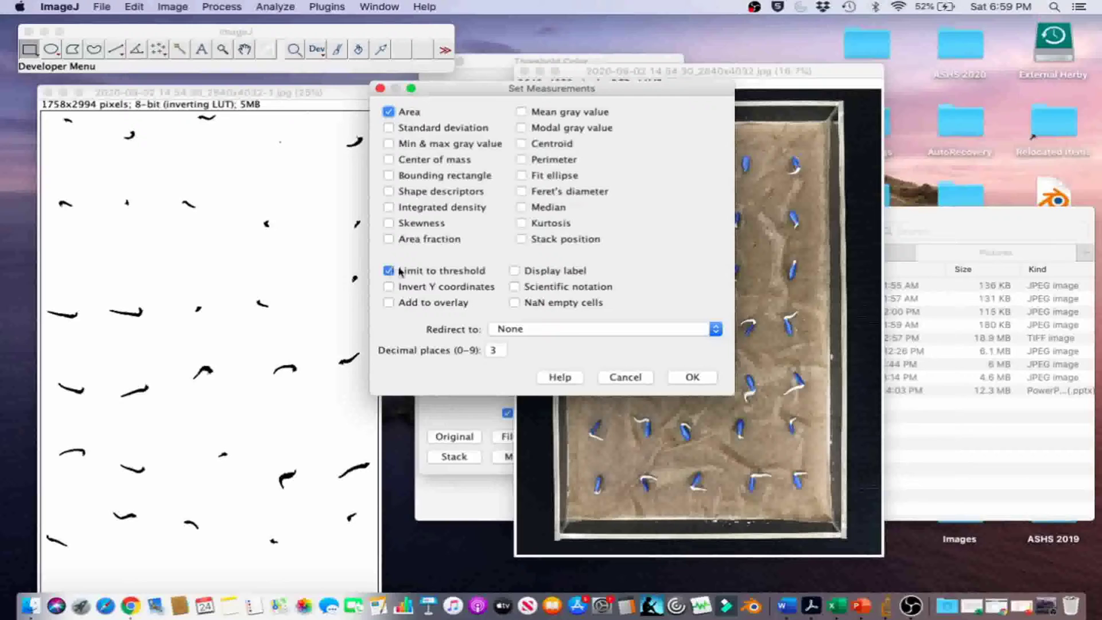
click(695, 379)
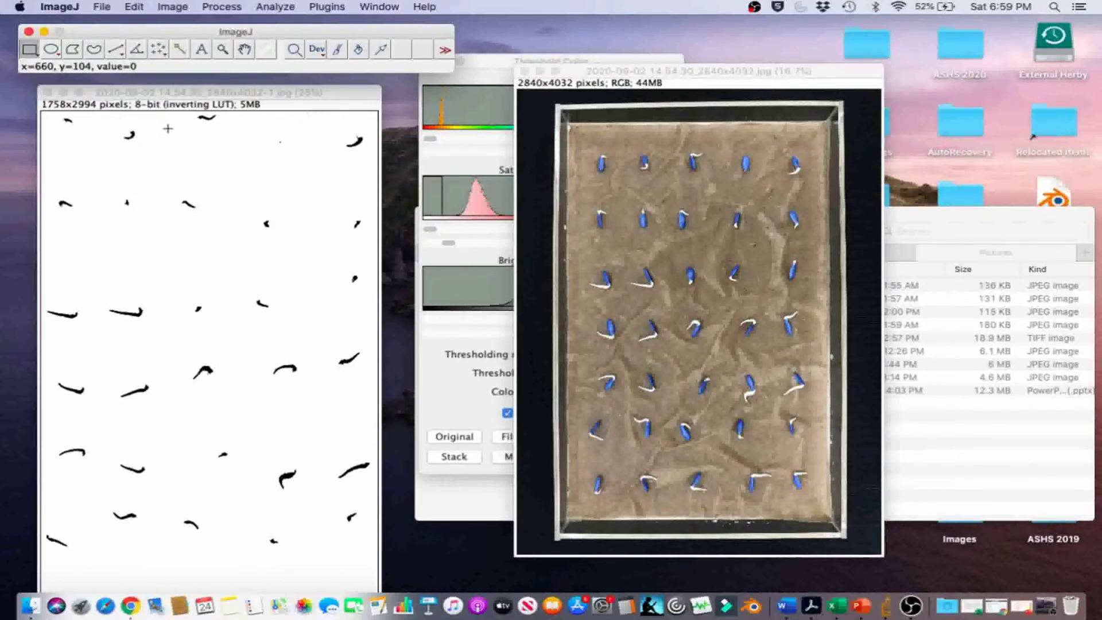
Select a small patch of the mask and measure it twice, each giving area 53.
drag(273, 138, 286, 149)
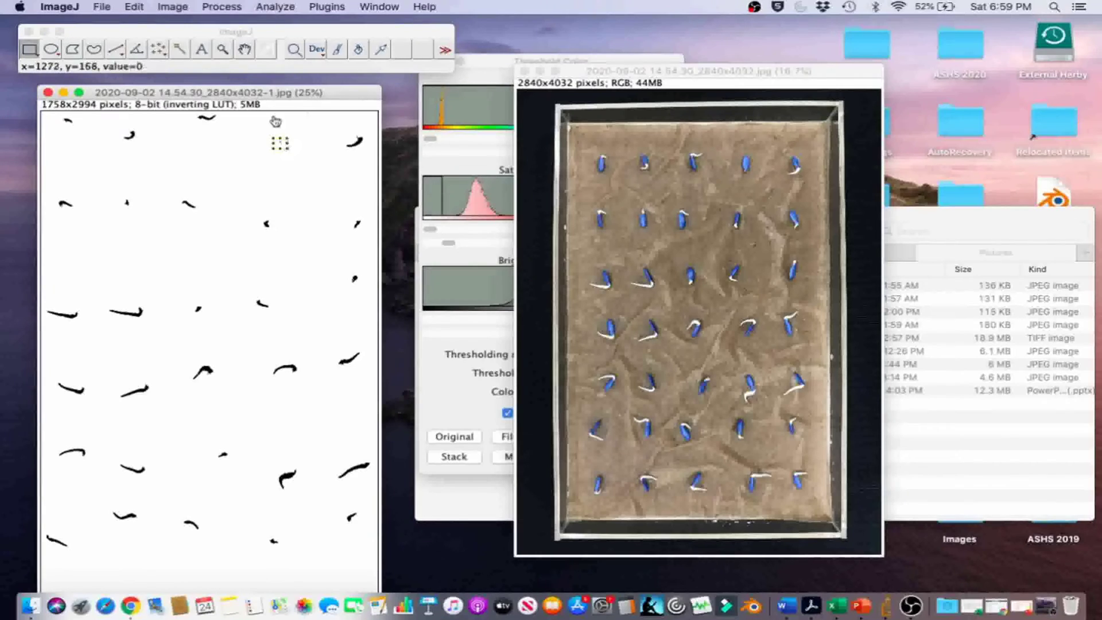
click(284, 5)
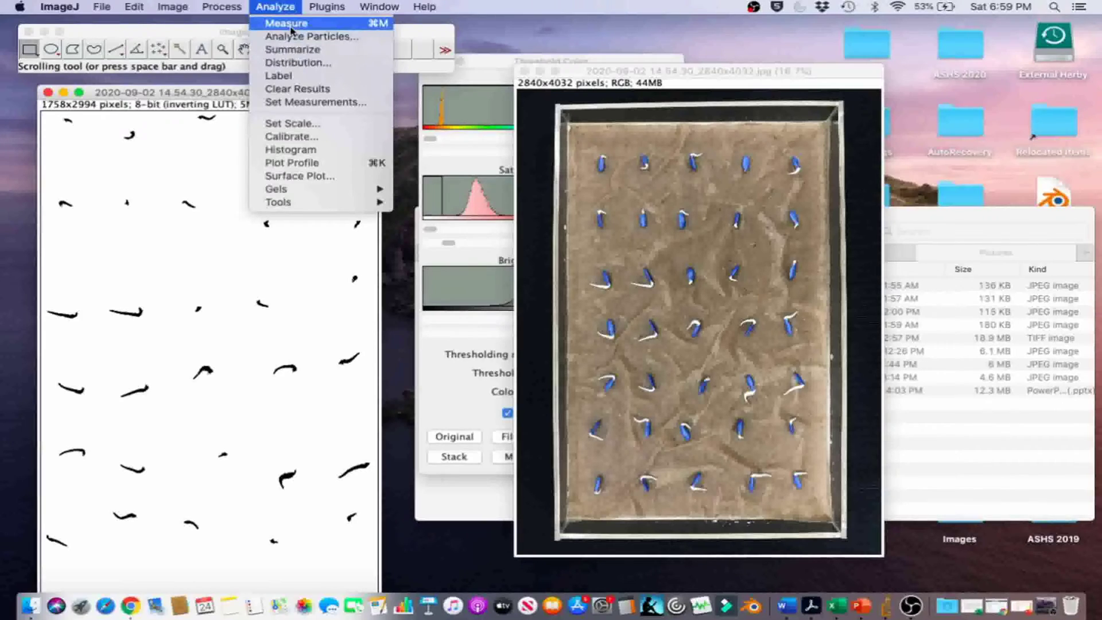
click(291, 27)
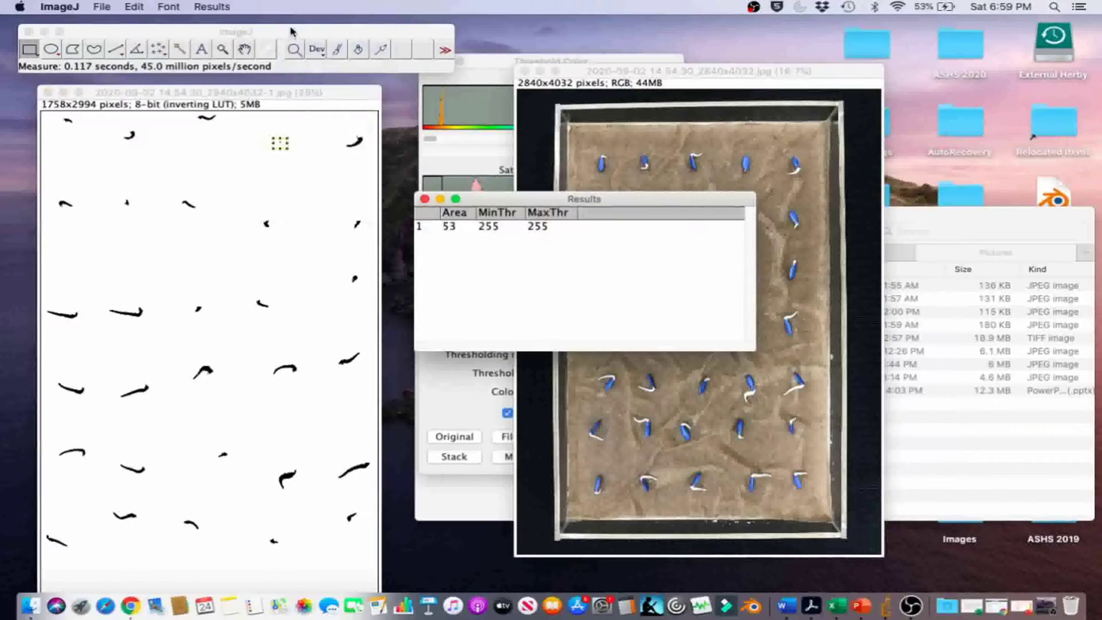
key(super+m)
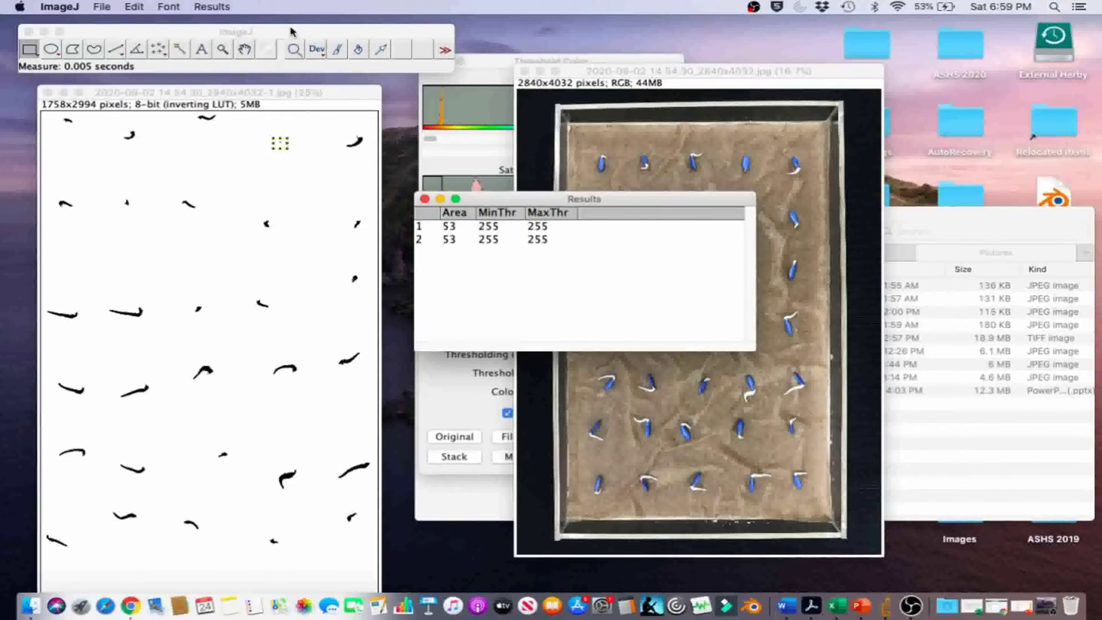
Run Analyze Particles on the mask with size 53–Infinity and Show set to Outlines.
click(246, 96)
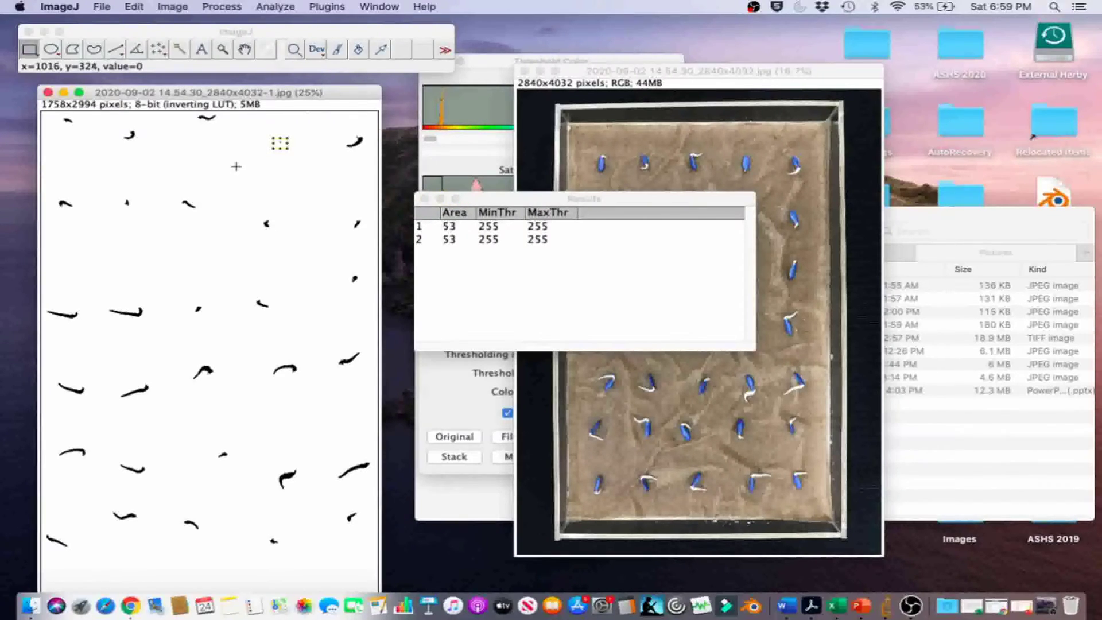
click(236, 166)
click(268, 5)
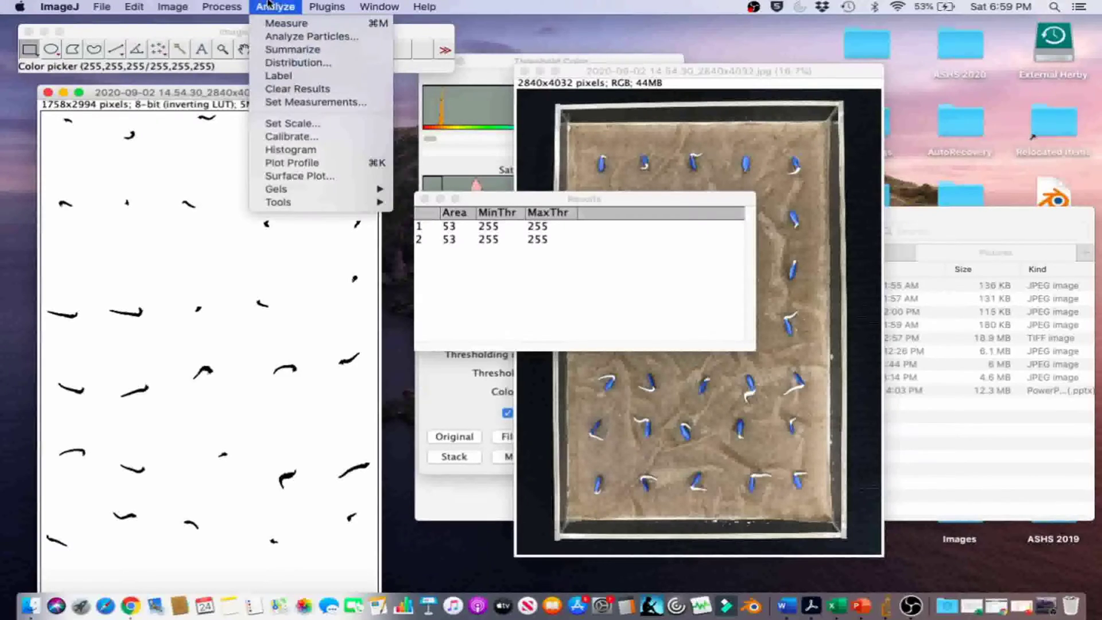
click(284, 38)
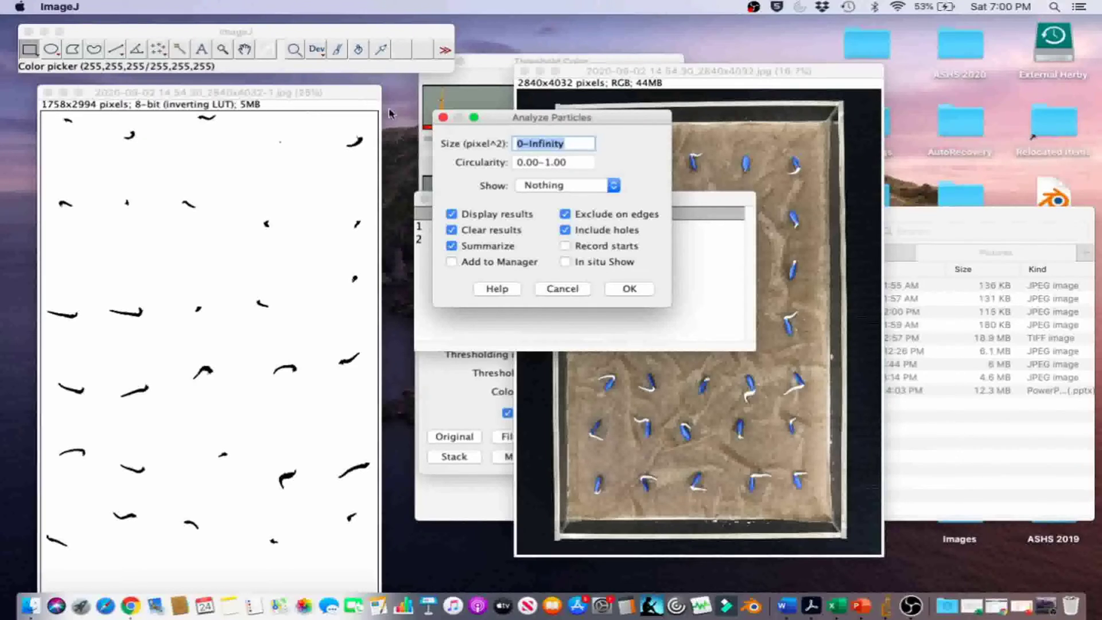
click(522, 143)
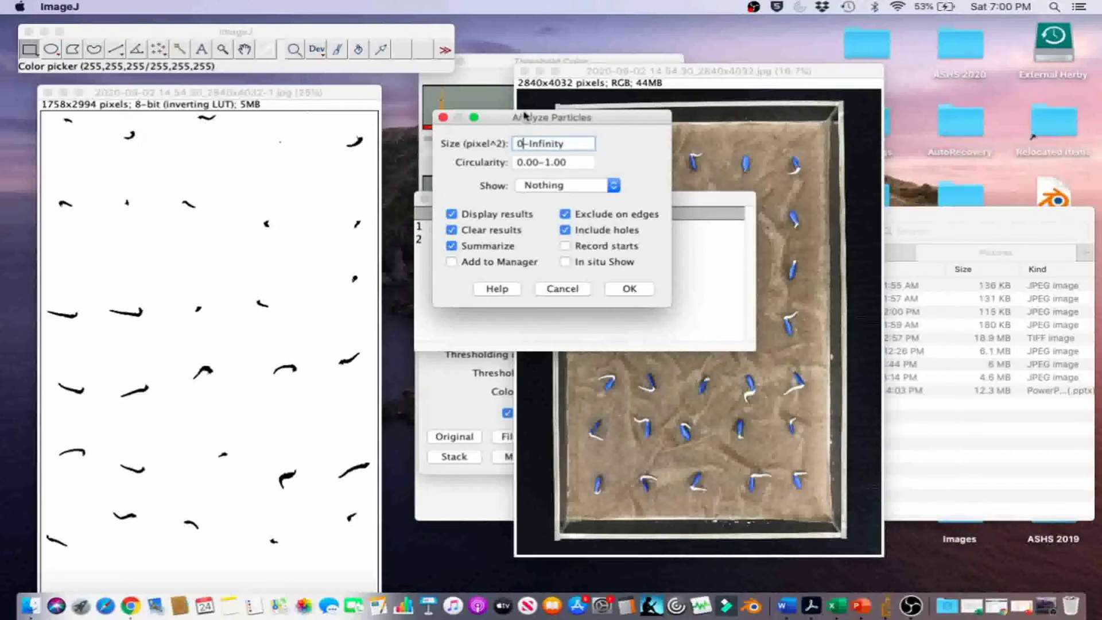
drag(510, 118, 515, 195)
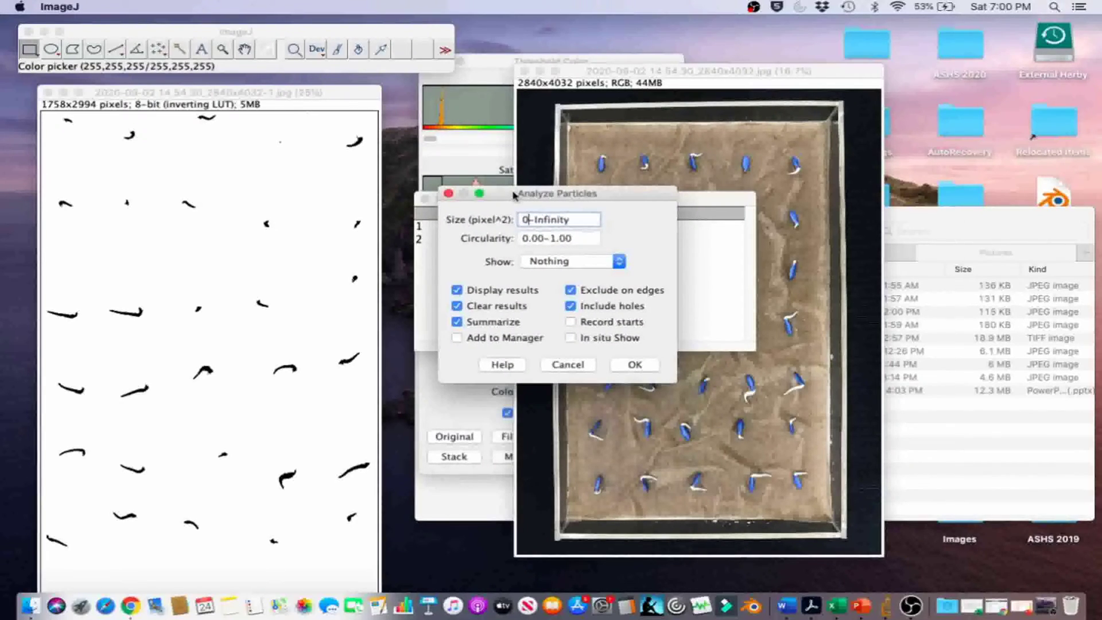
key(BackSpace)
text(53)
click(567, 263)
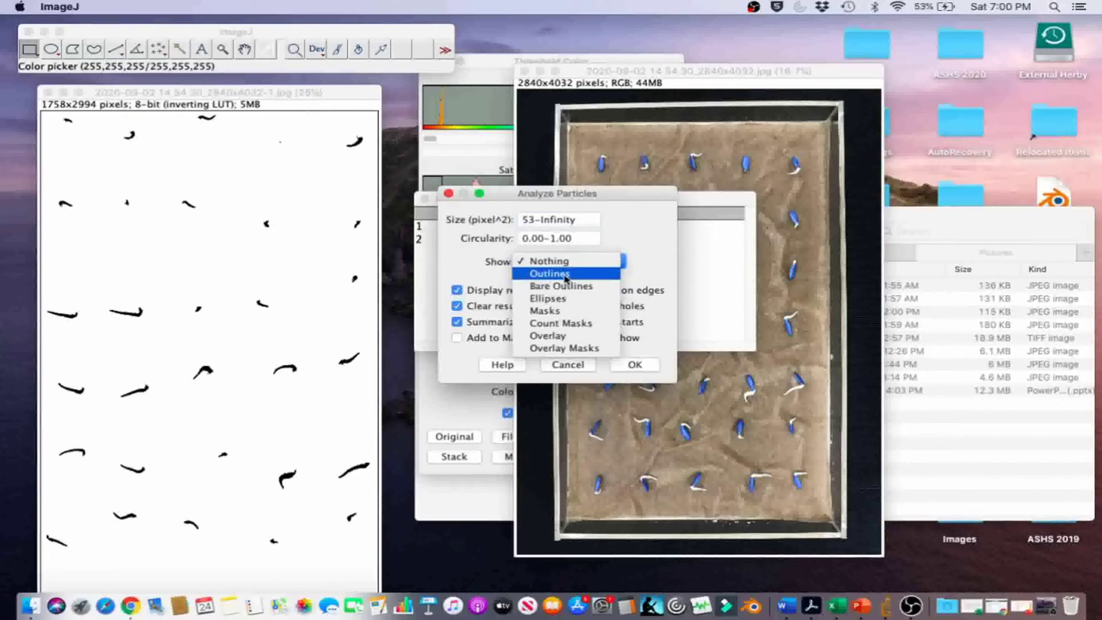
click(566, 274)
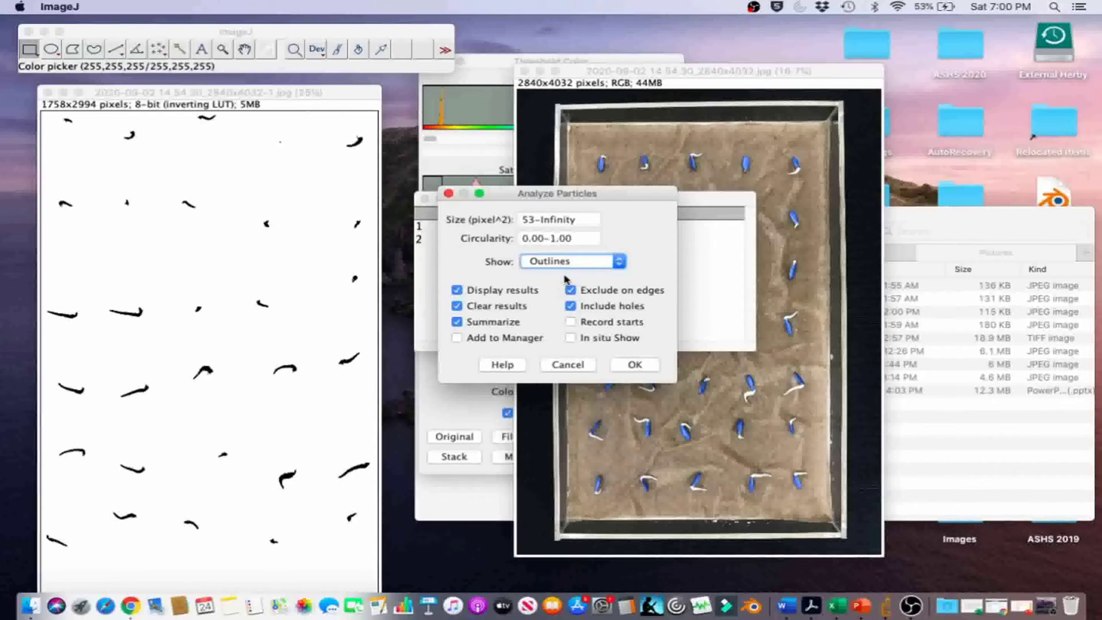
click(630, 366)
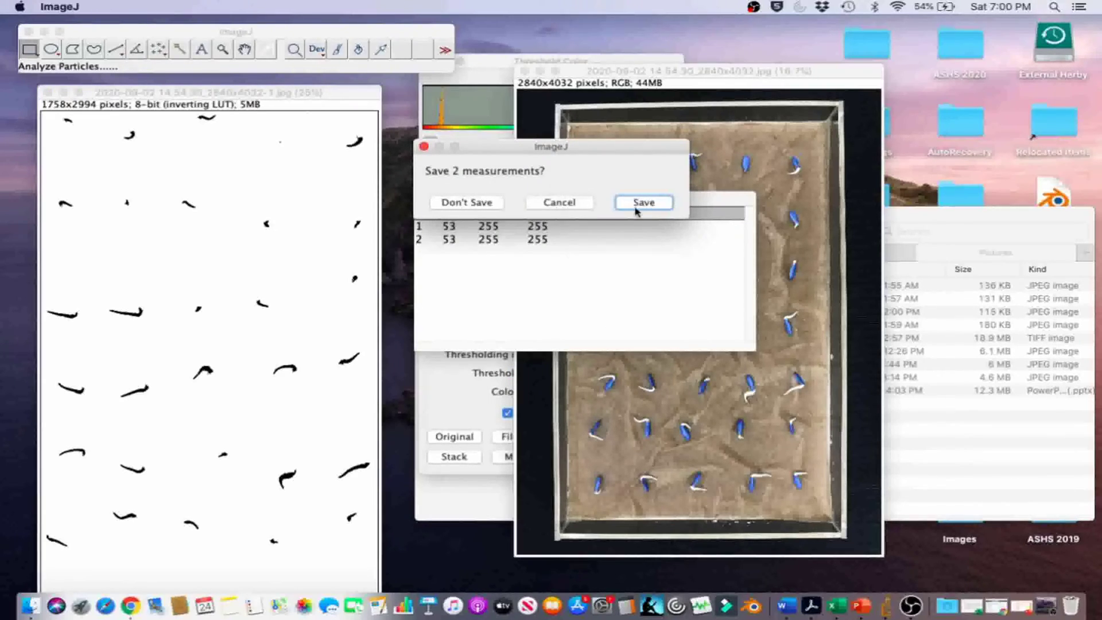
Discard the 2 old measurements and move the Summary showing 35 seeds aside.
click(466, 204)
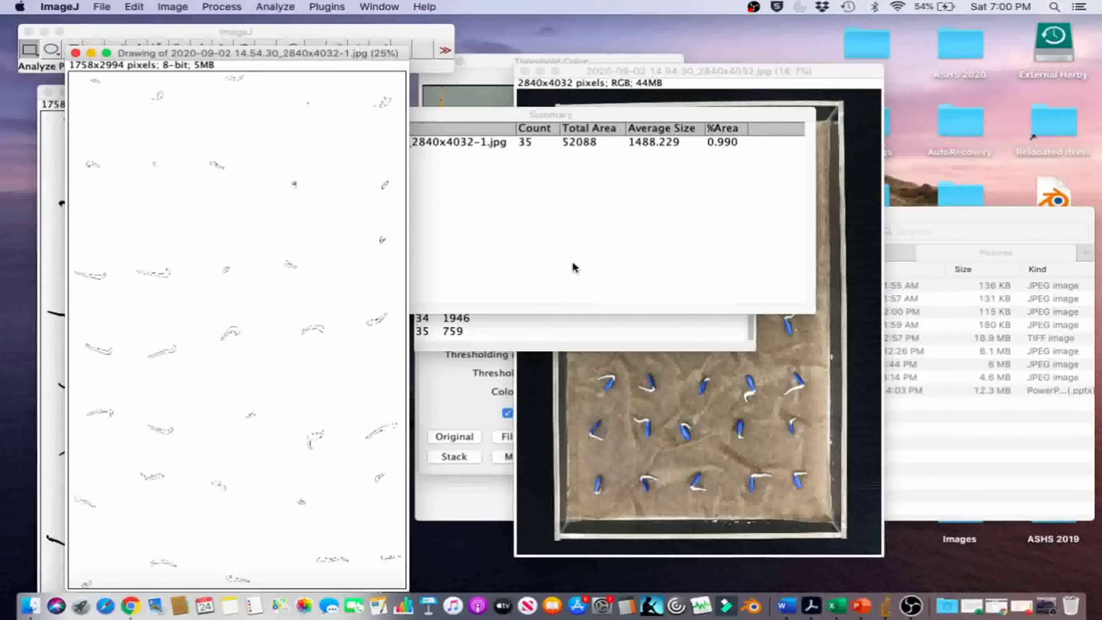
drag(510, 115, 532, 126)
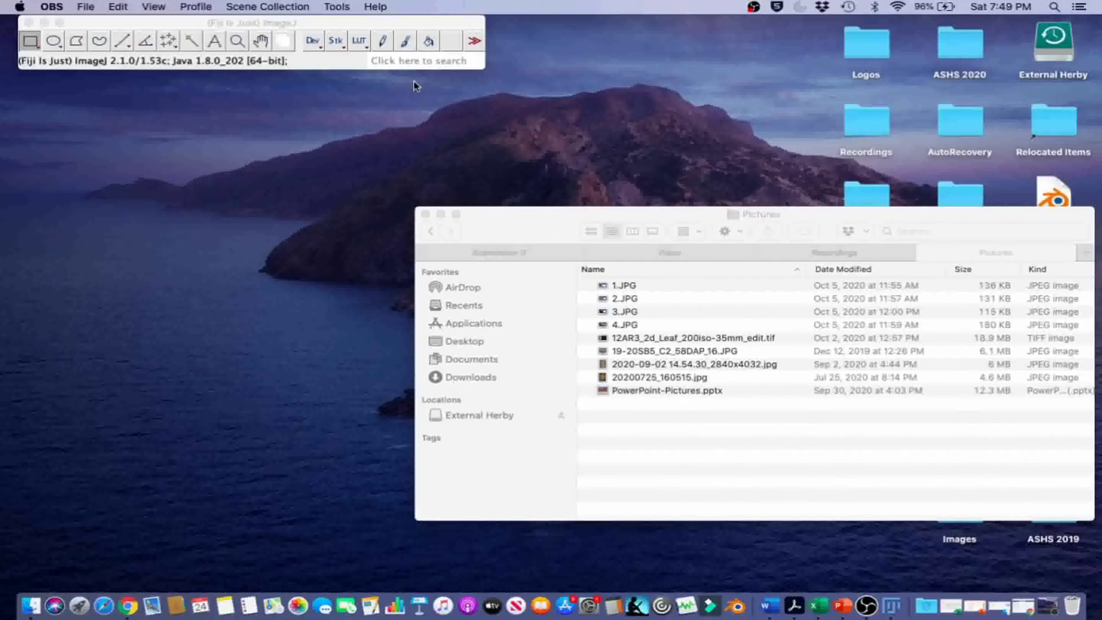
Drag 19-20SB5_C2_58DAP_16.JPG from Finder into Fiji to open the strawberry field photo.
click(206, 25)
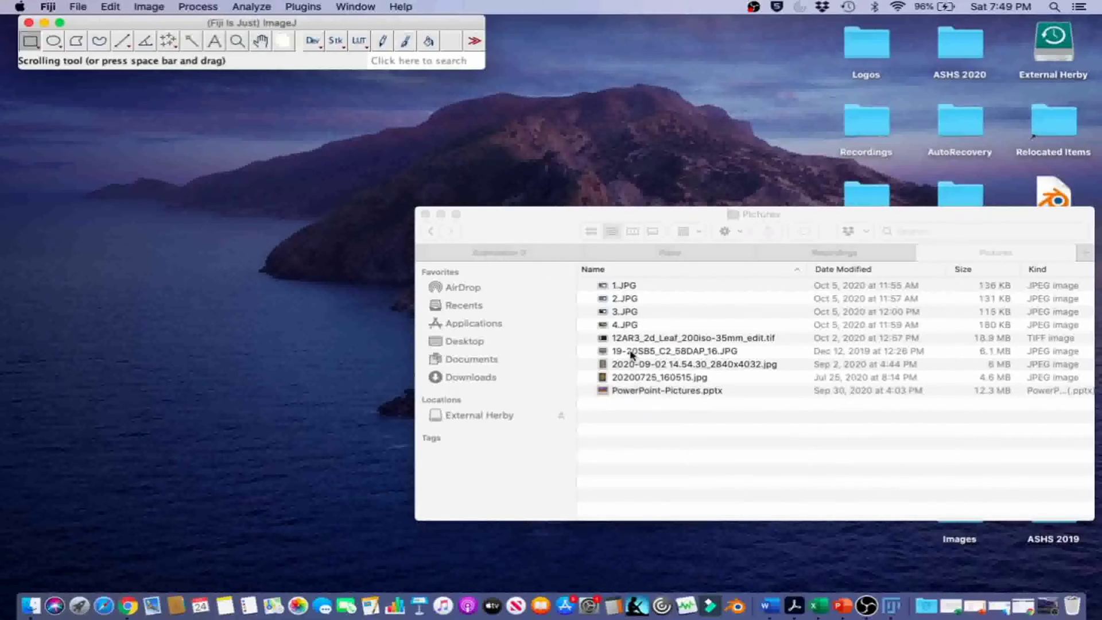
drag(631, 353, 240, 69)
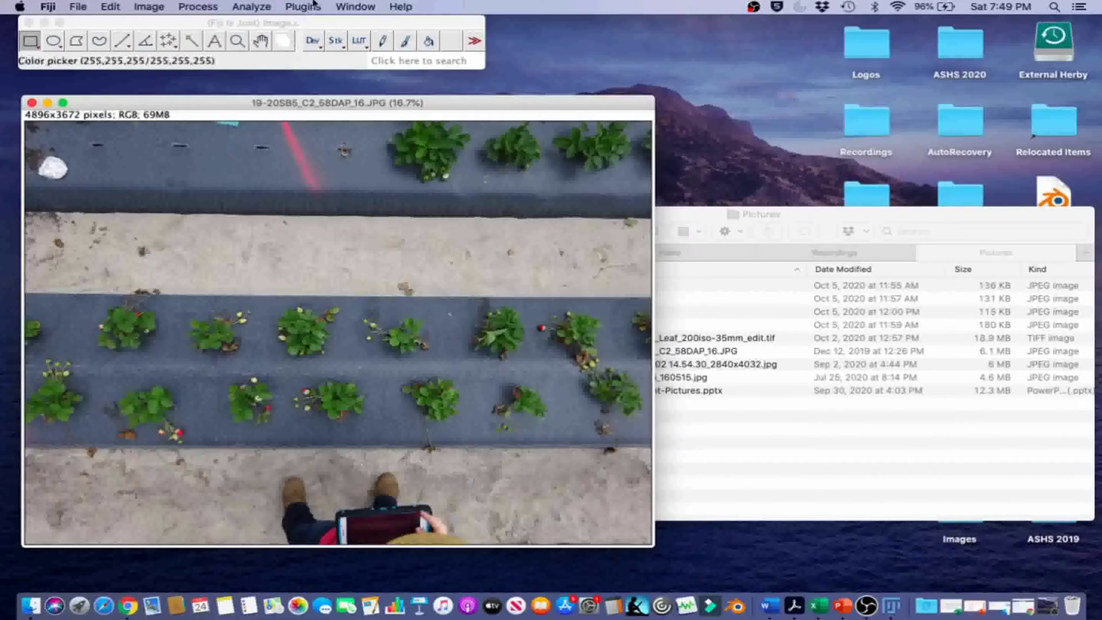
click(315, 7)
Open Cell Counter, remove counter types down to Type 1–3, and initialize on the strawberry photo.
mouse_move(405, 136)
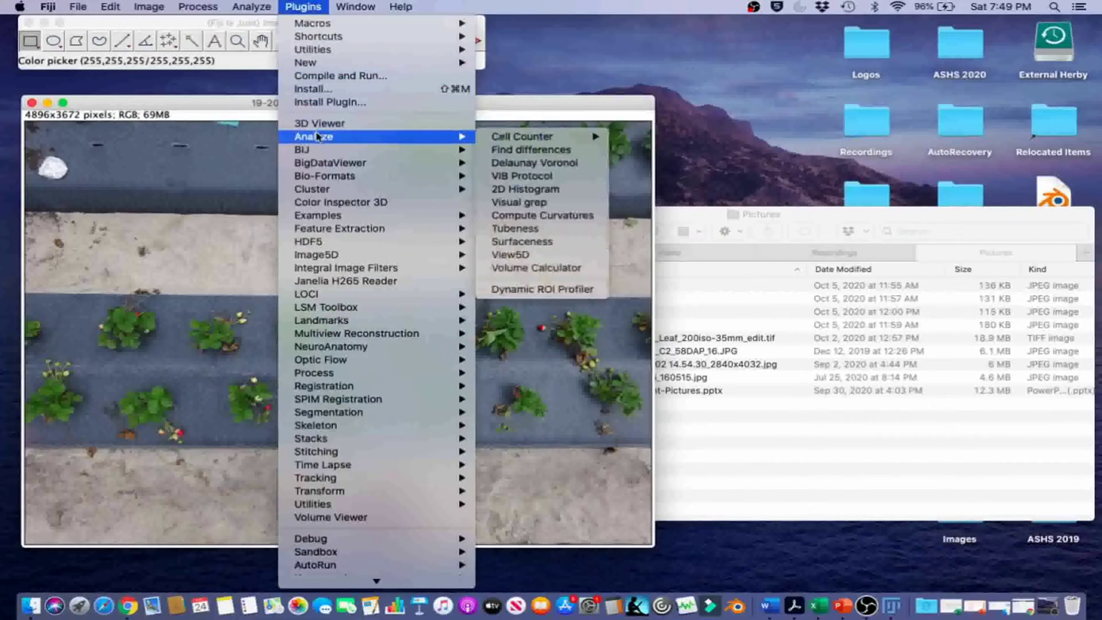
mouse_move(538, 138)
click(646, 137)
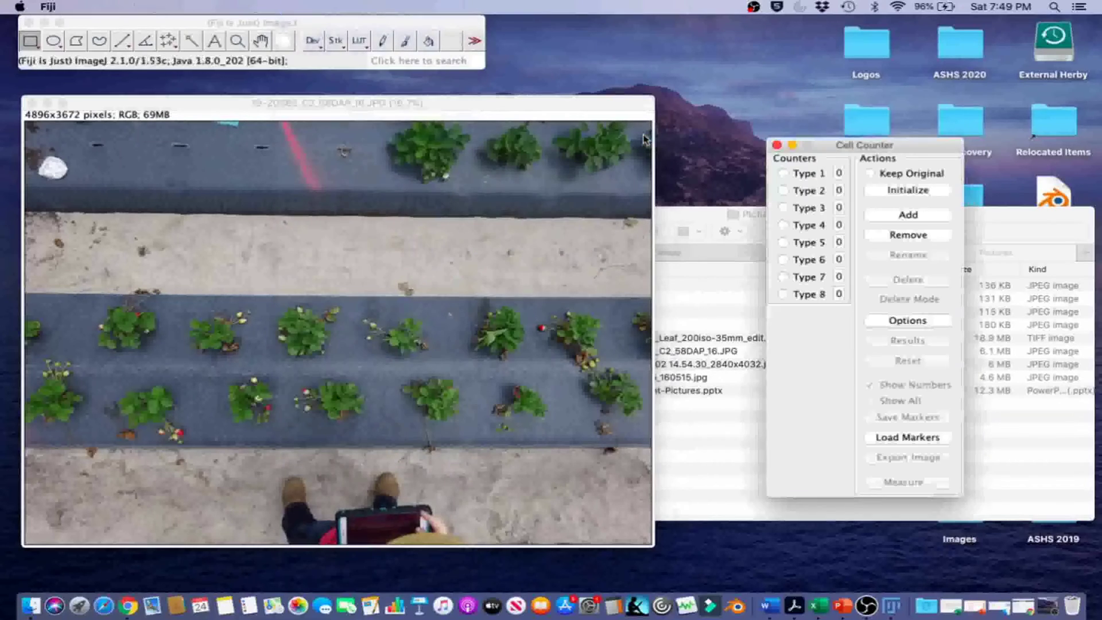
drag(841, 145, 772, 121)
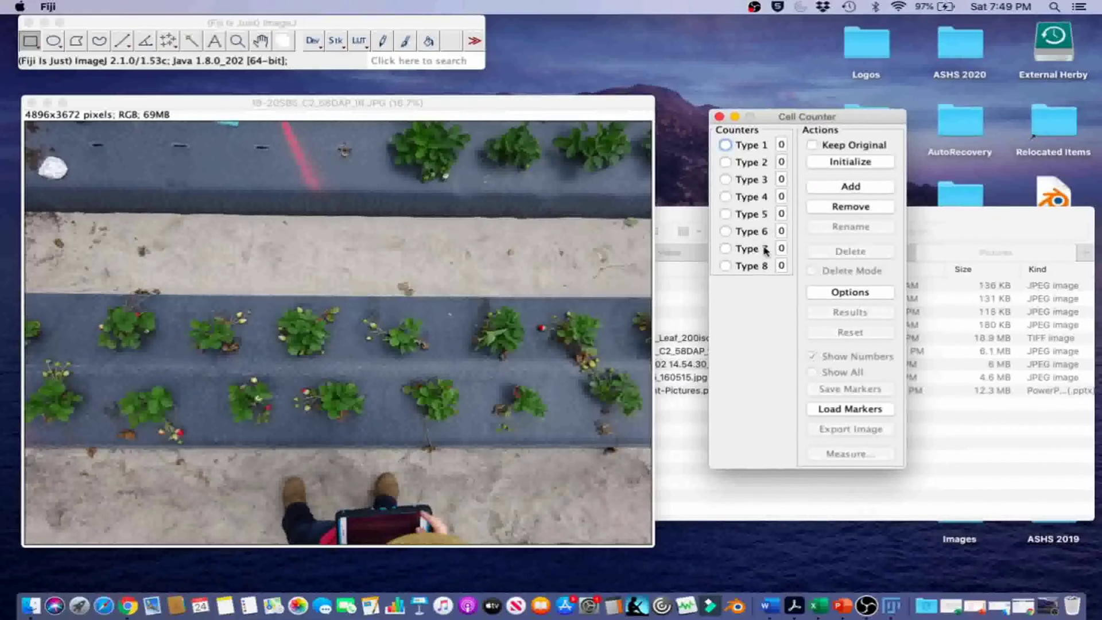
click(864, 208)
click(864, 208)
click(864, 208)
click(864, 208)
click(864, 208)
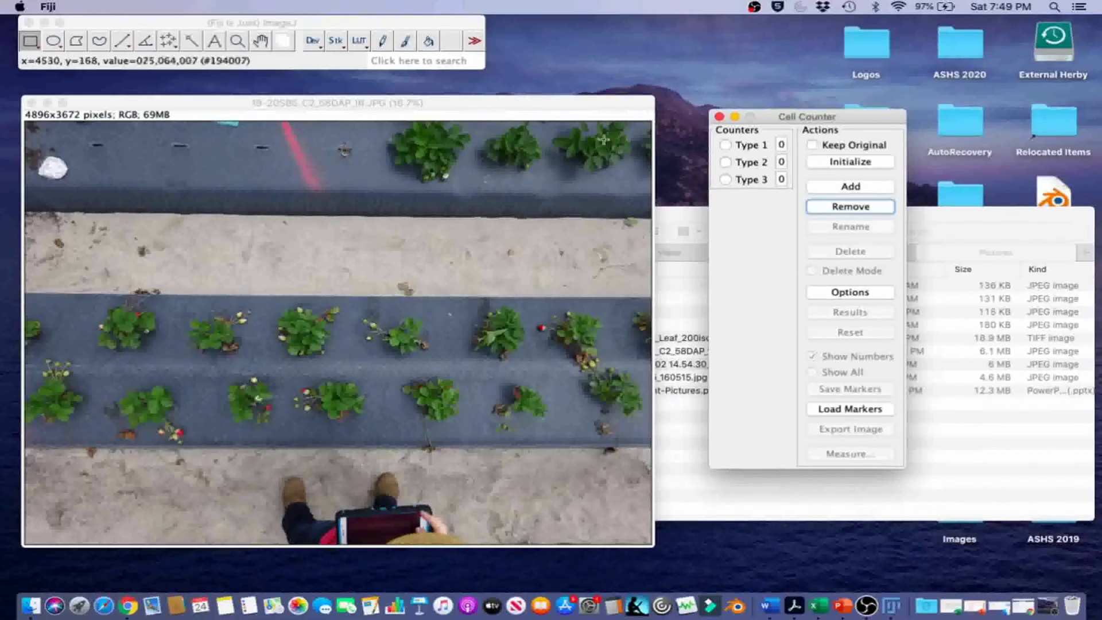
click(855, 162)
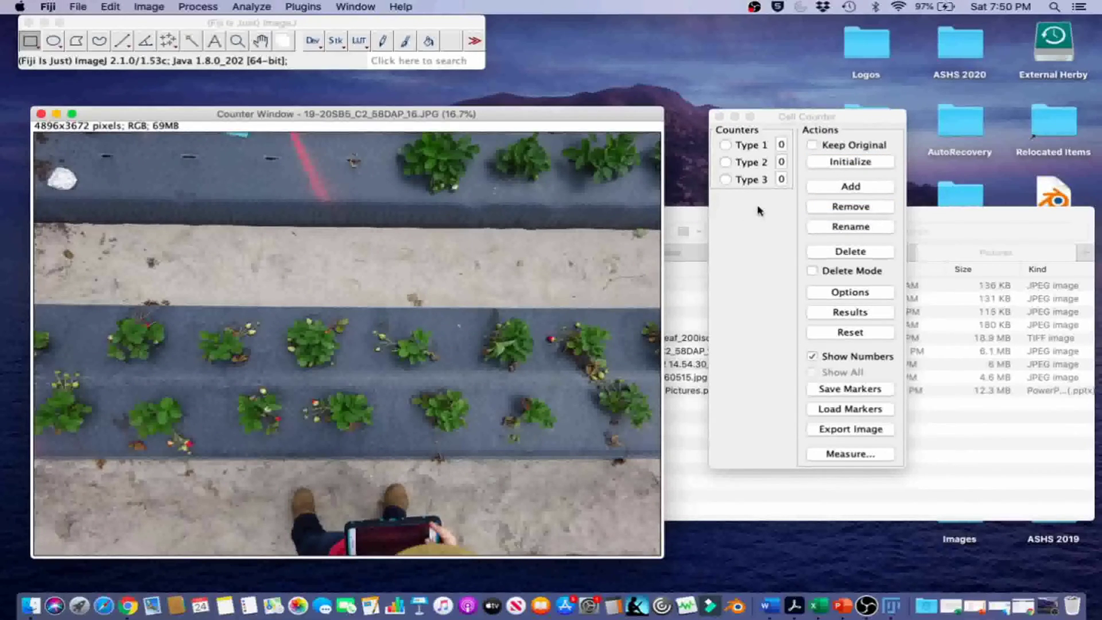
Mark four plants as Type 1 and one flower as Type 2.
click(724, 144)
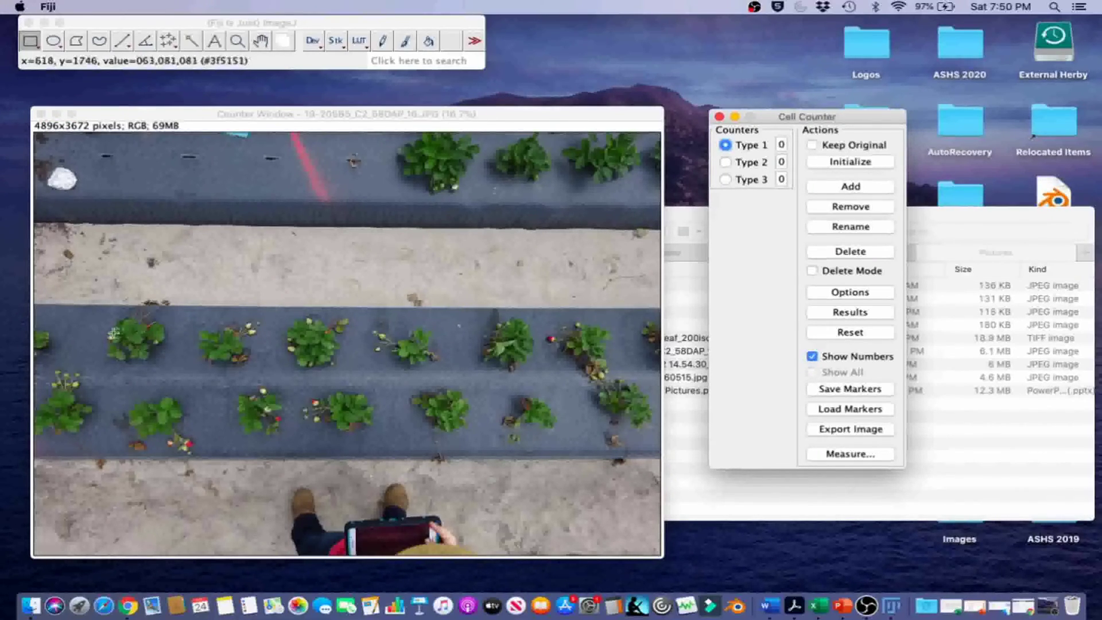
click(148, 332)
click(148, 331)
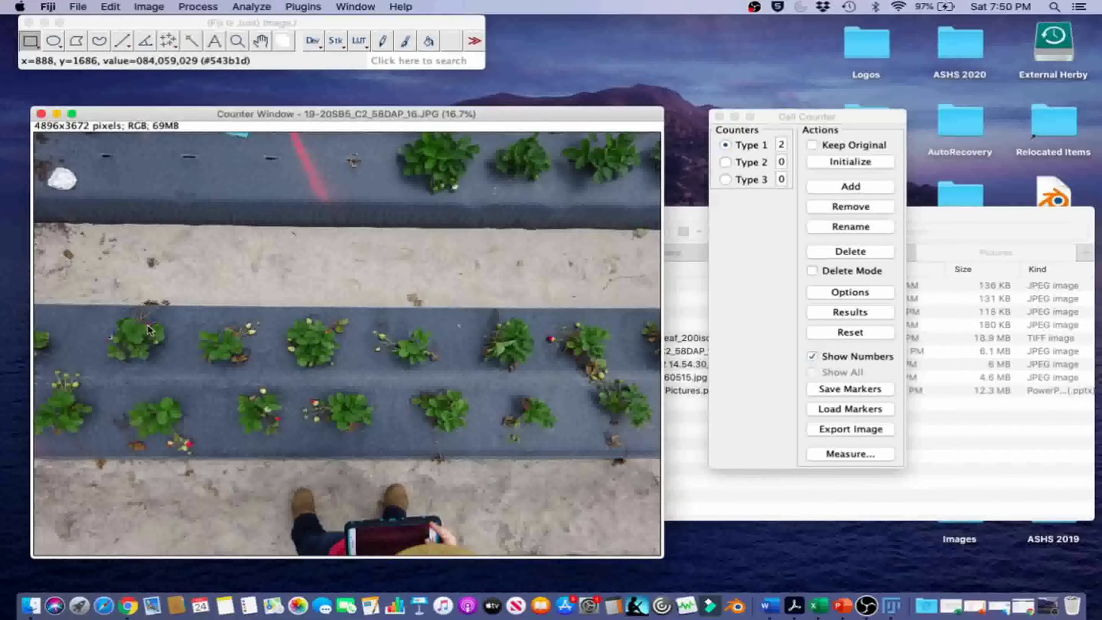
click(171, 444)
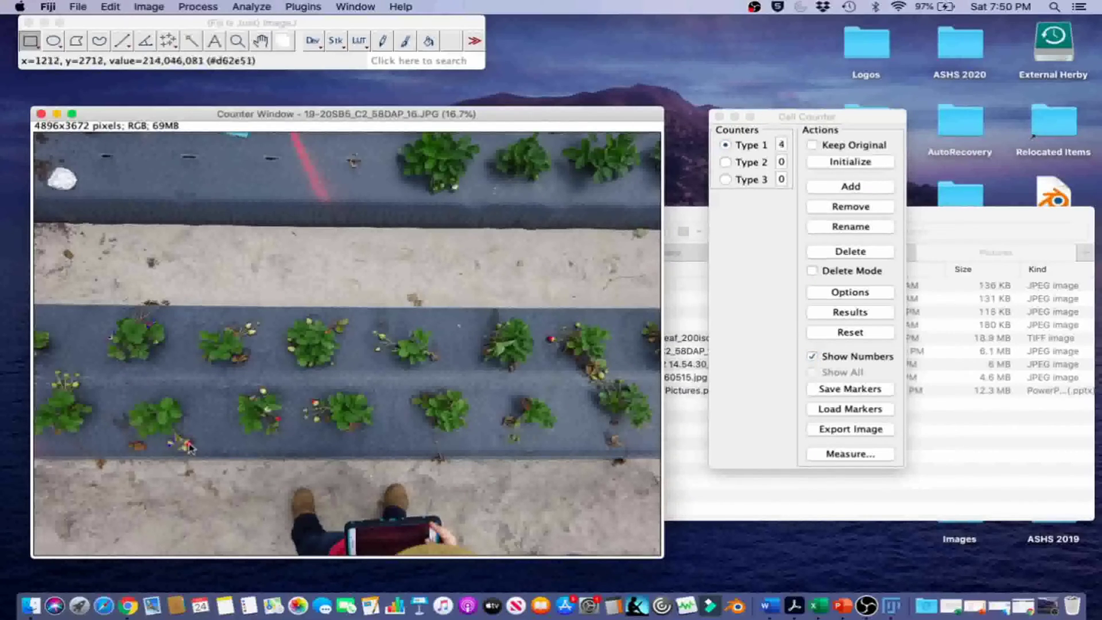
click(277, 421)
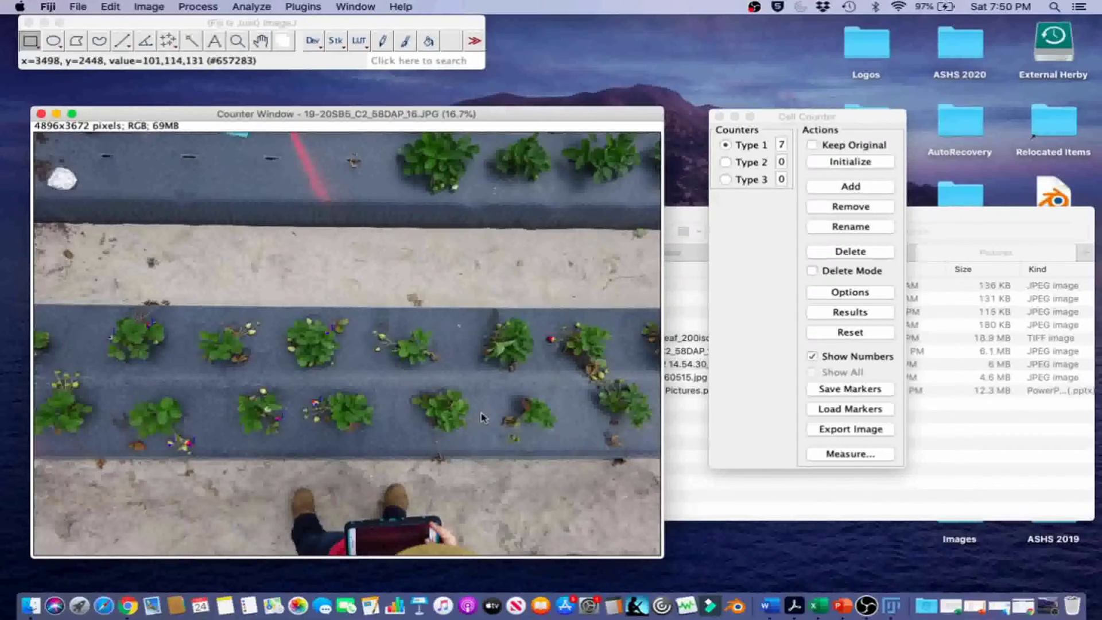
click(726, 163)
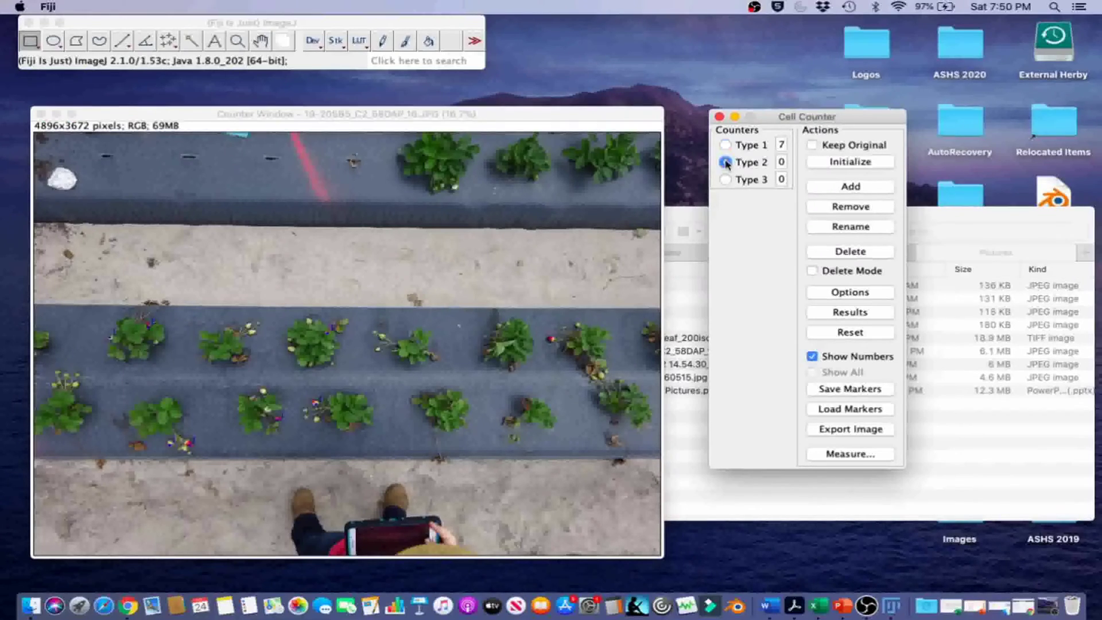
click(60, 389)
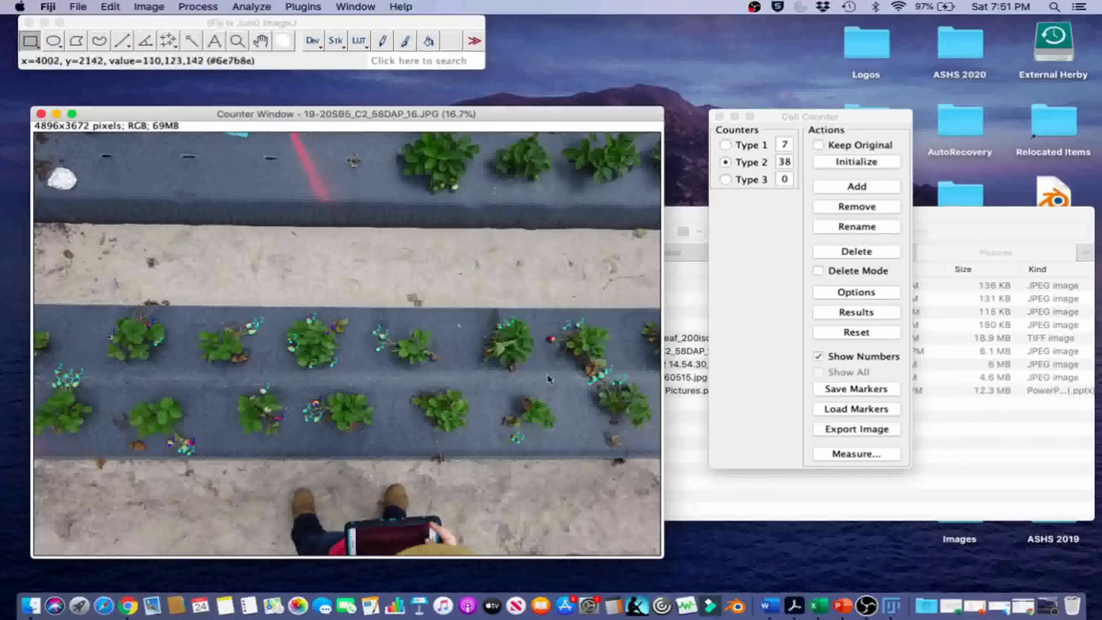
Add more Type 1 markers, delete the extra one leaving 8, and mark one Type 3 object.
click(724, 147)
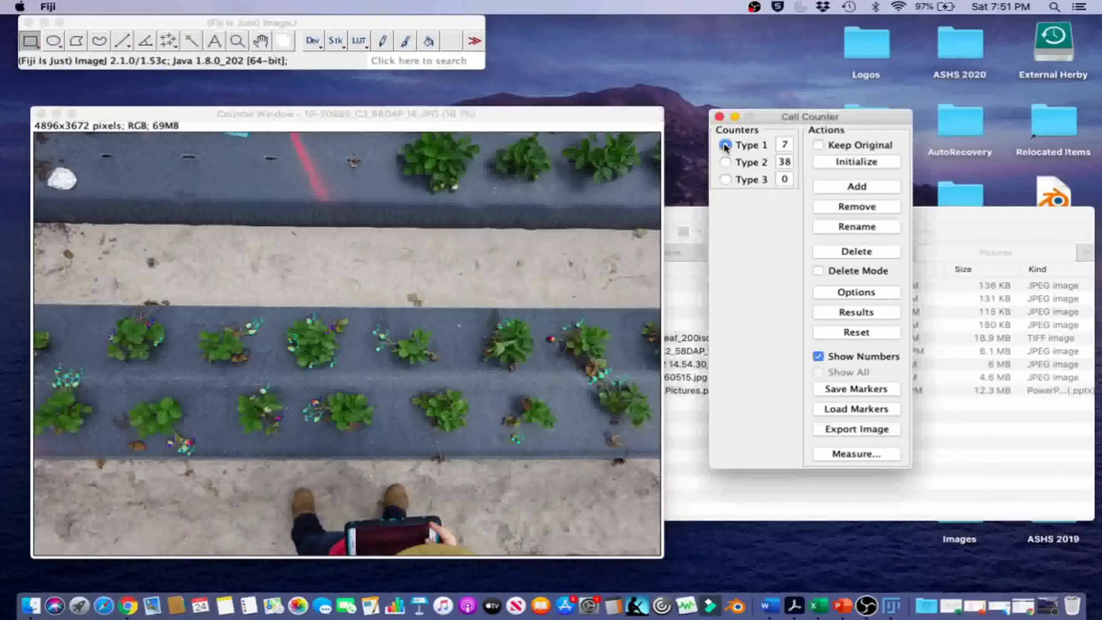
click(724, 147)
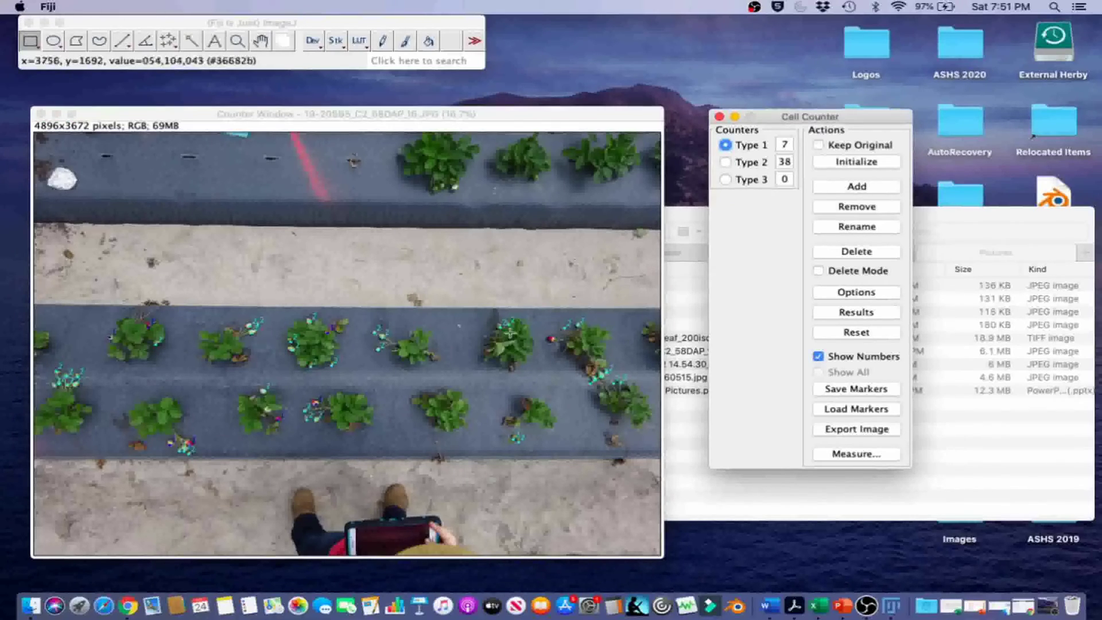
click(551, 338)
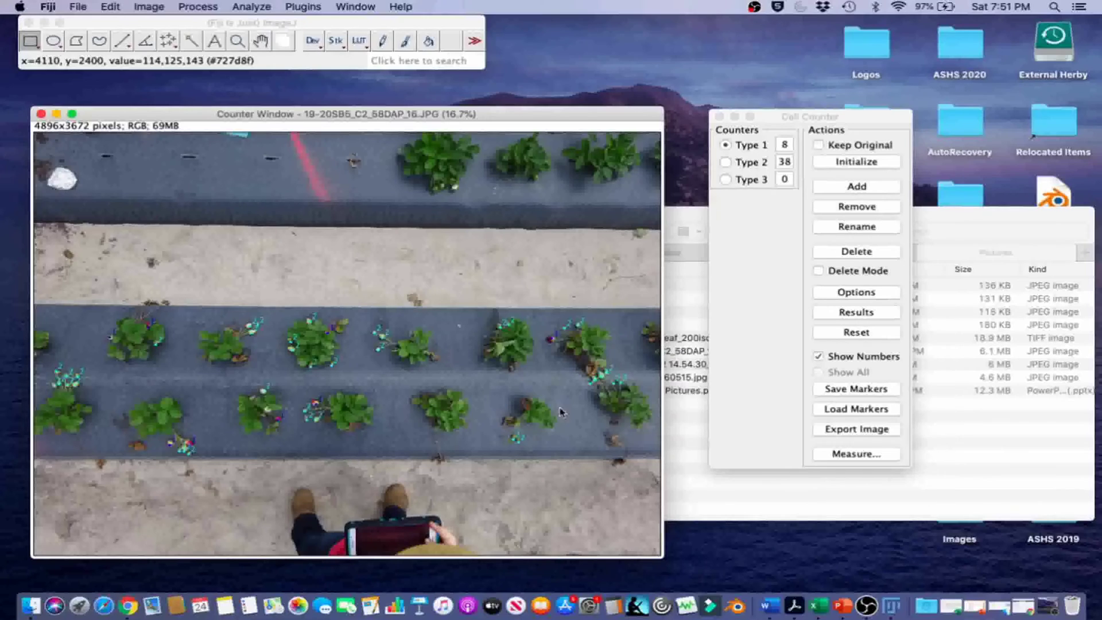
click(453, 268)
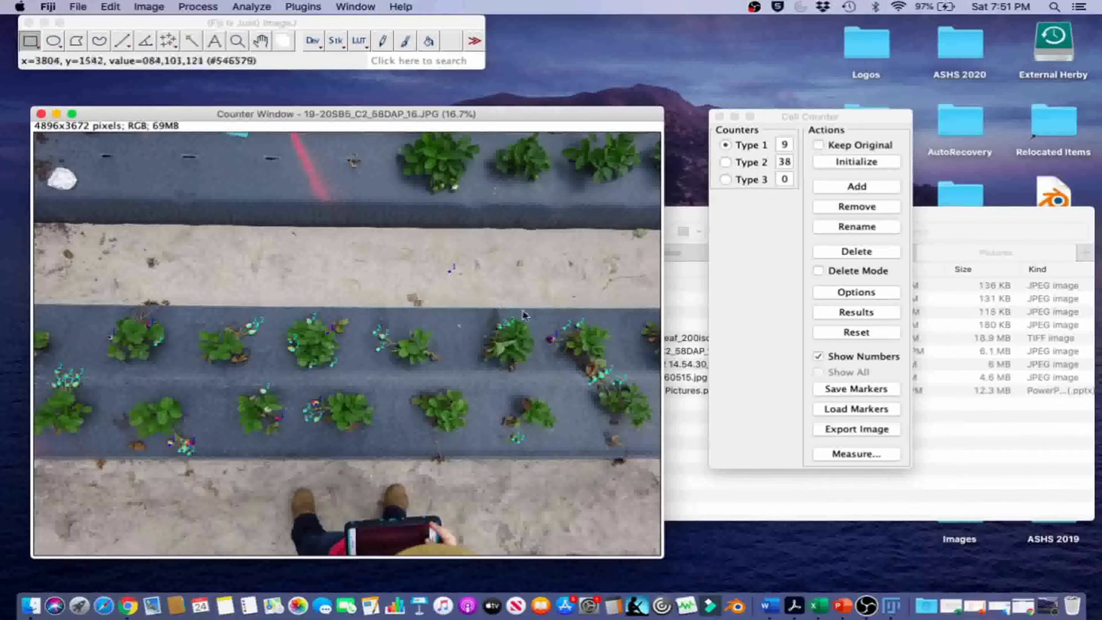
click(819, 272)
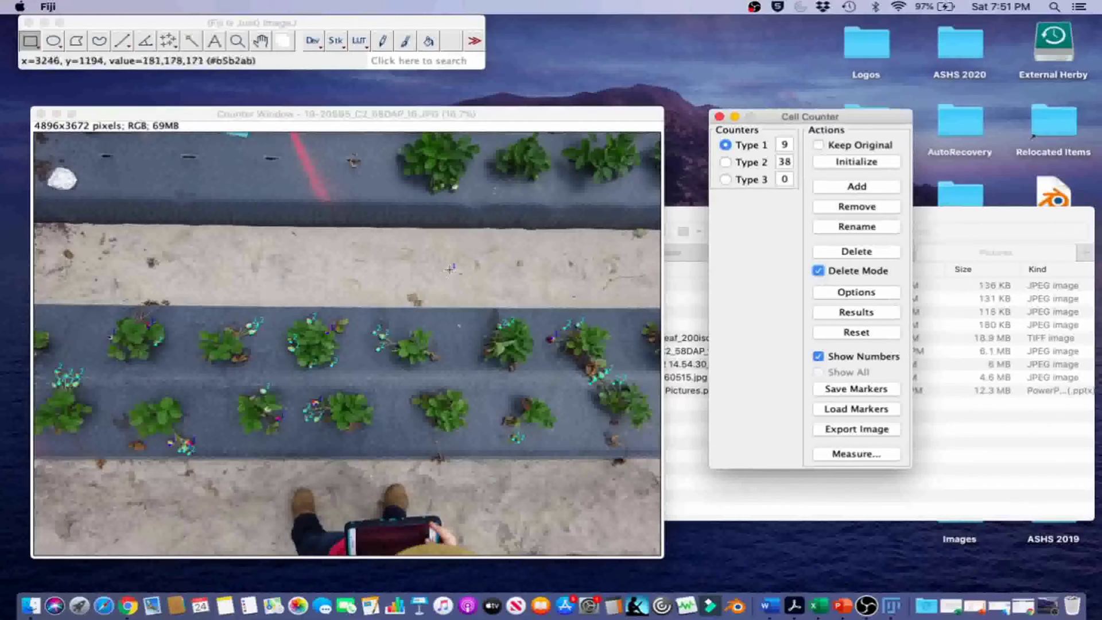
click(451, 271)
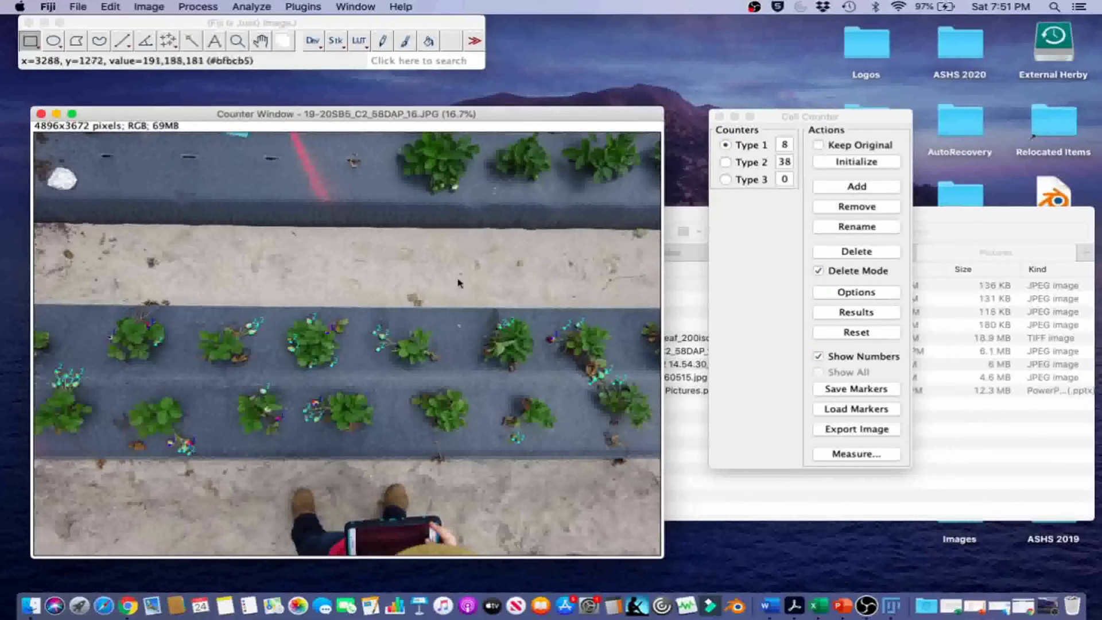
click(819, 272)
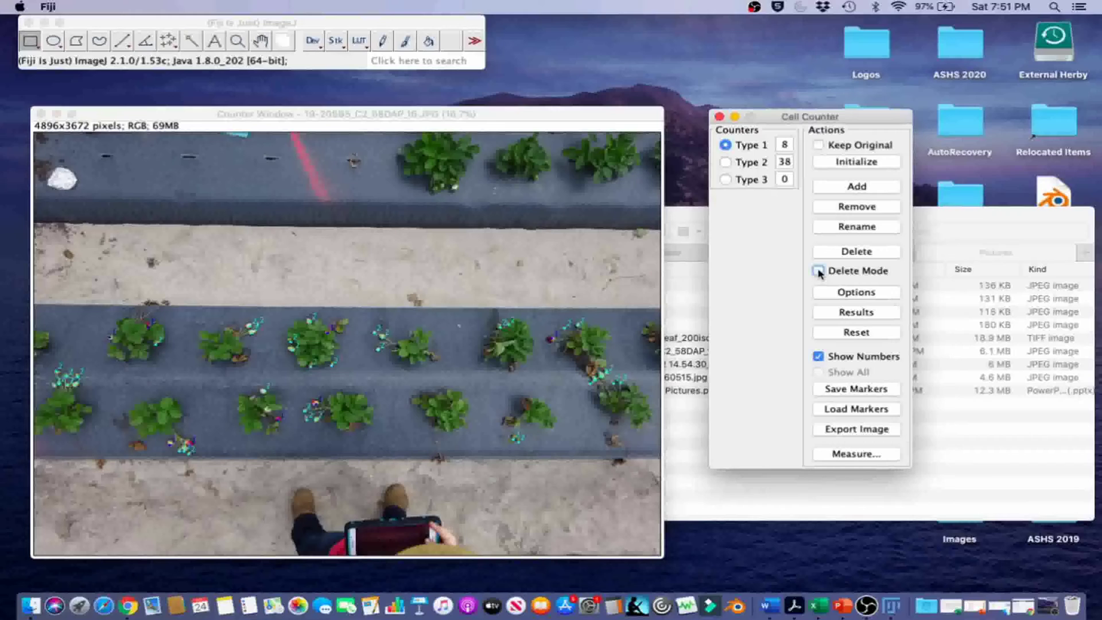
click(726, 180)
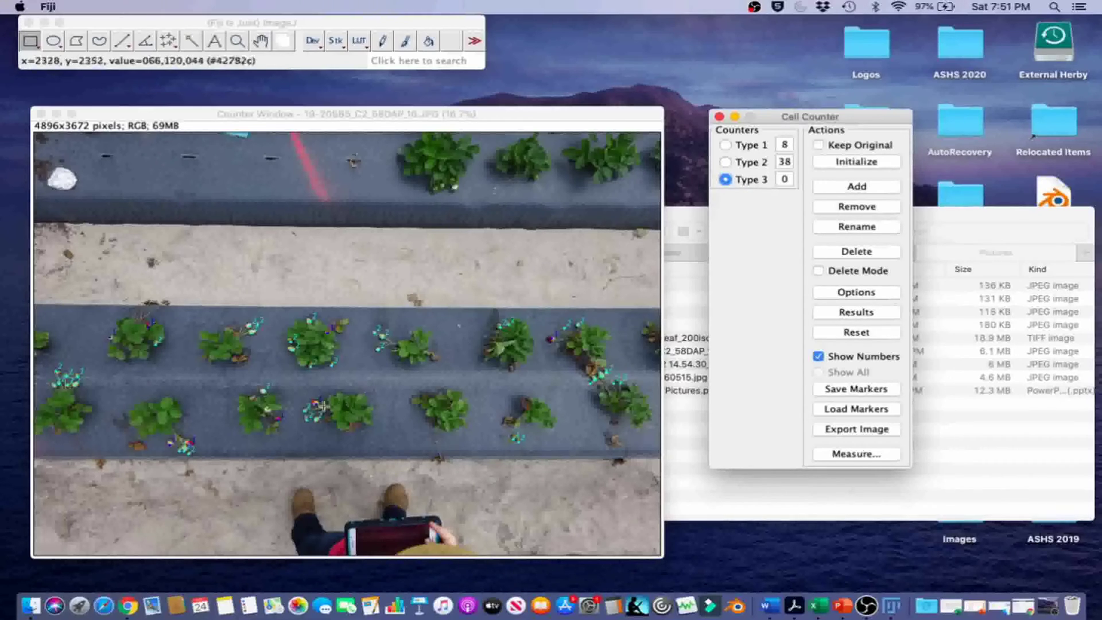
click(267, 410)
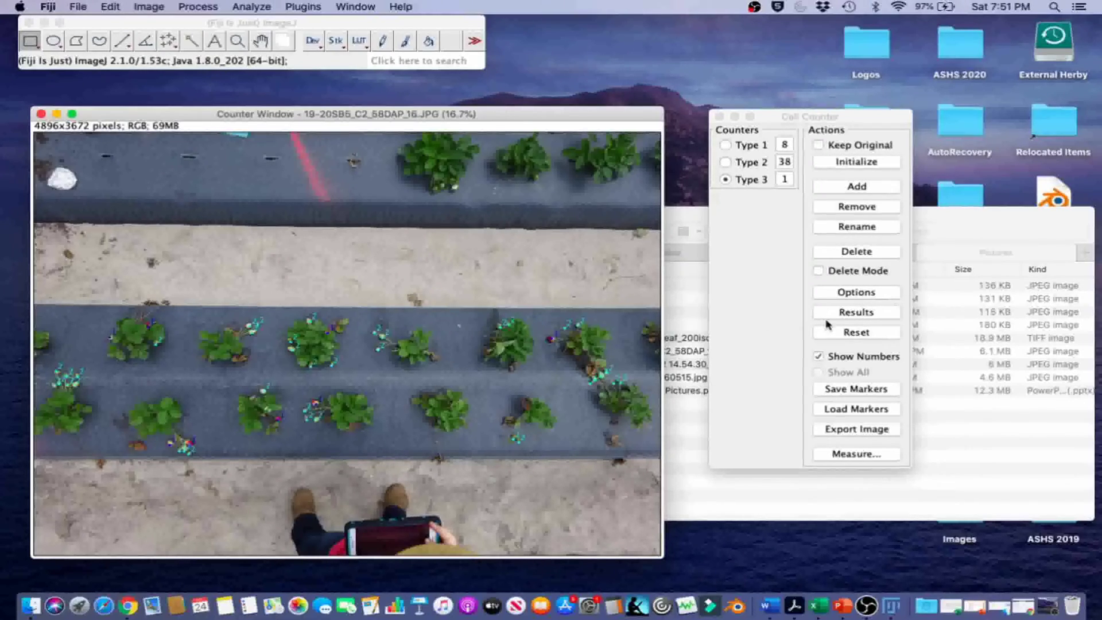
Copy the Total row of counter counts (8, 38, 1) from the Results table.
click(859, 315)
click(431, 227)
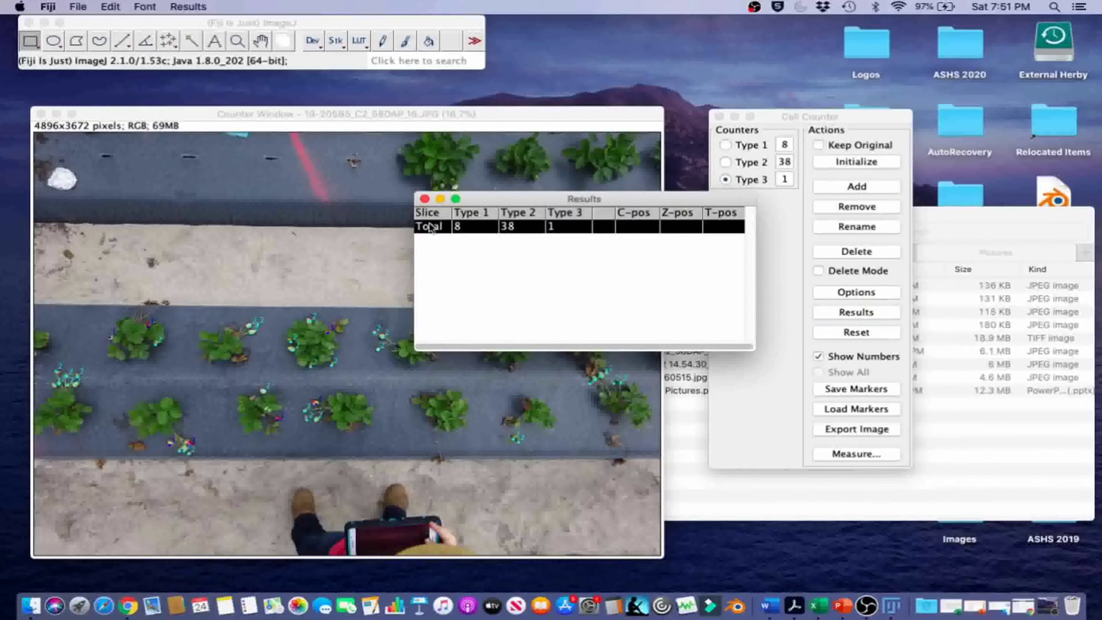
key(super+c)
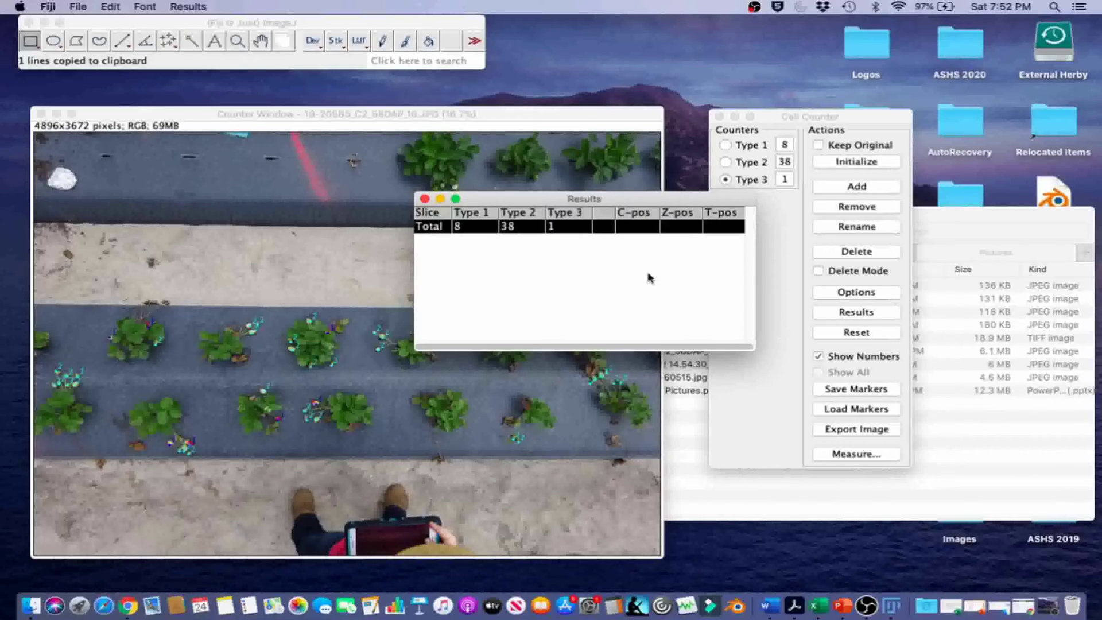
Export the marked image and save it as a TIFF in Pictures.
click(200, 114)
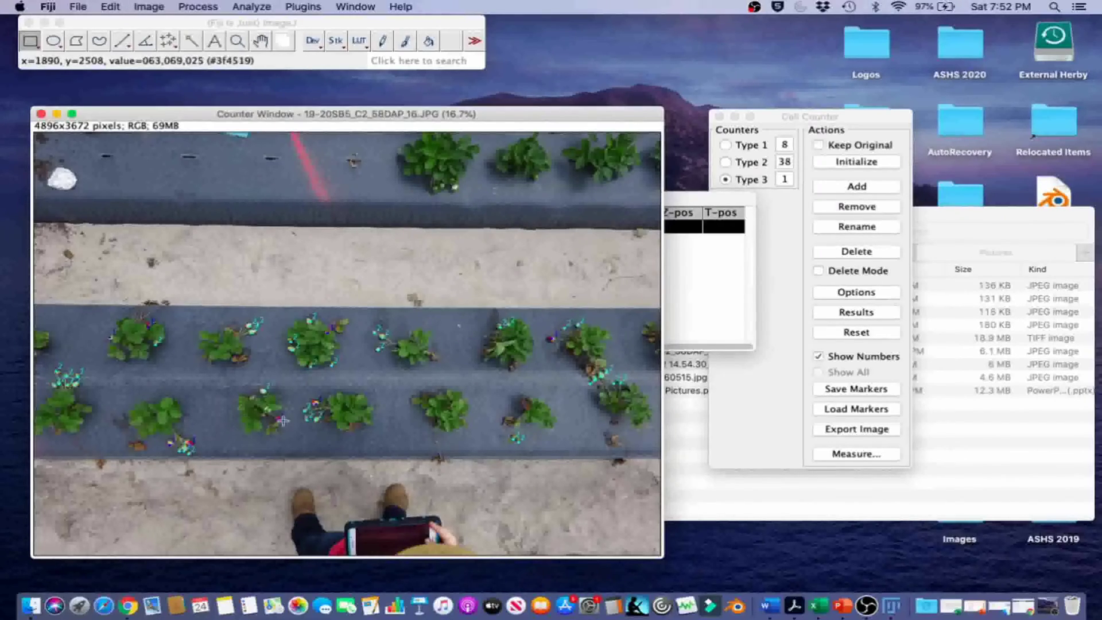
click(778, 395)
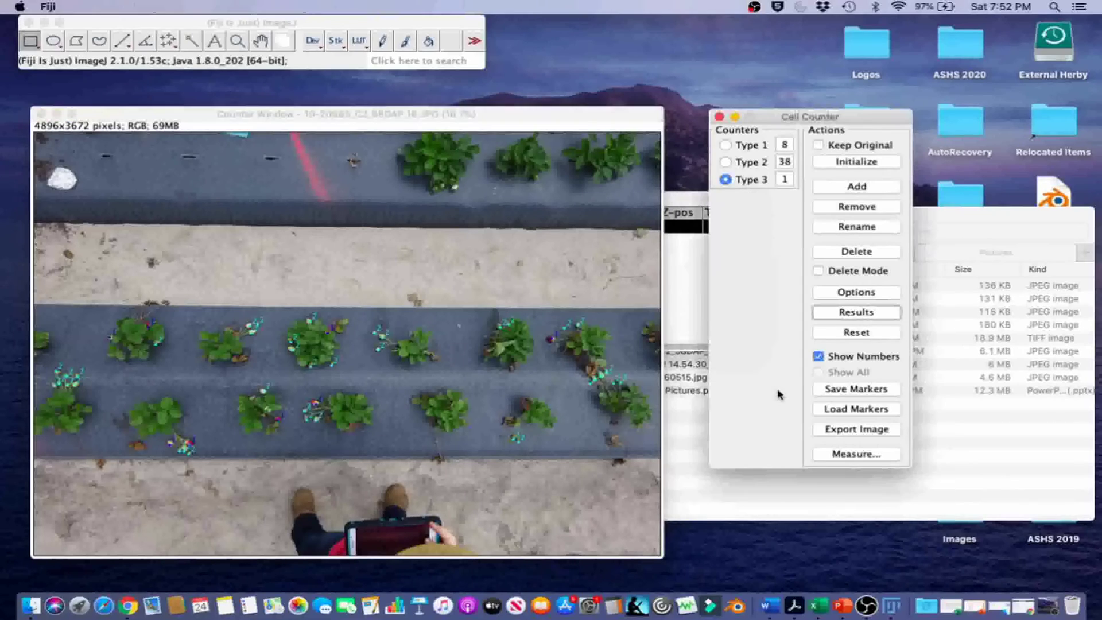
click(856, 431)
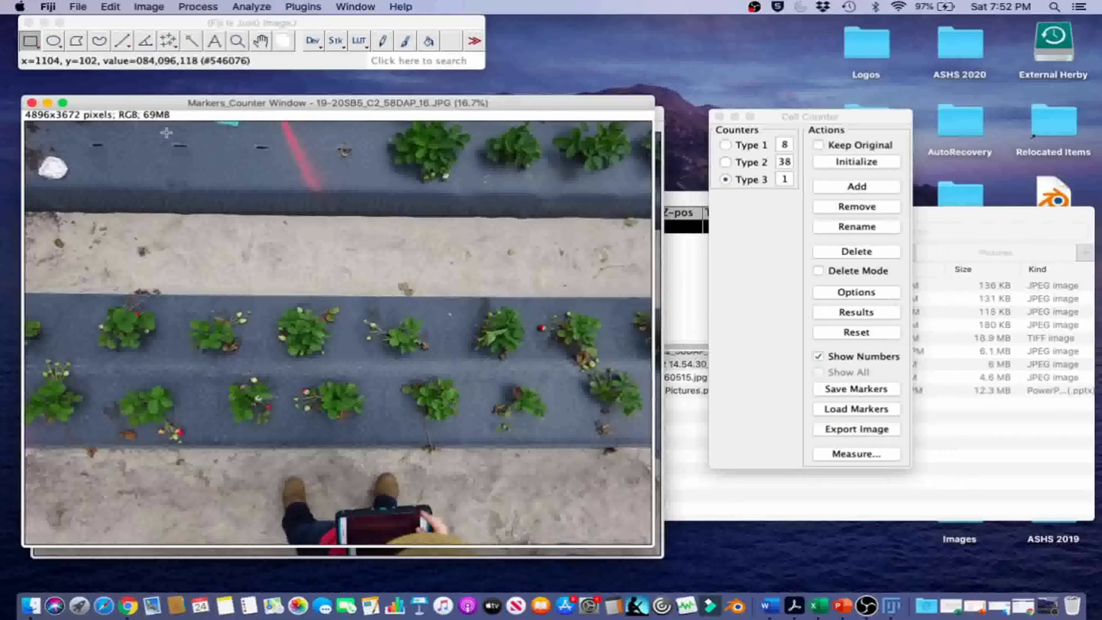
click(77, 6)
mouse_move(141, 163)
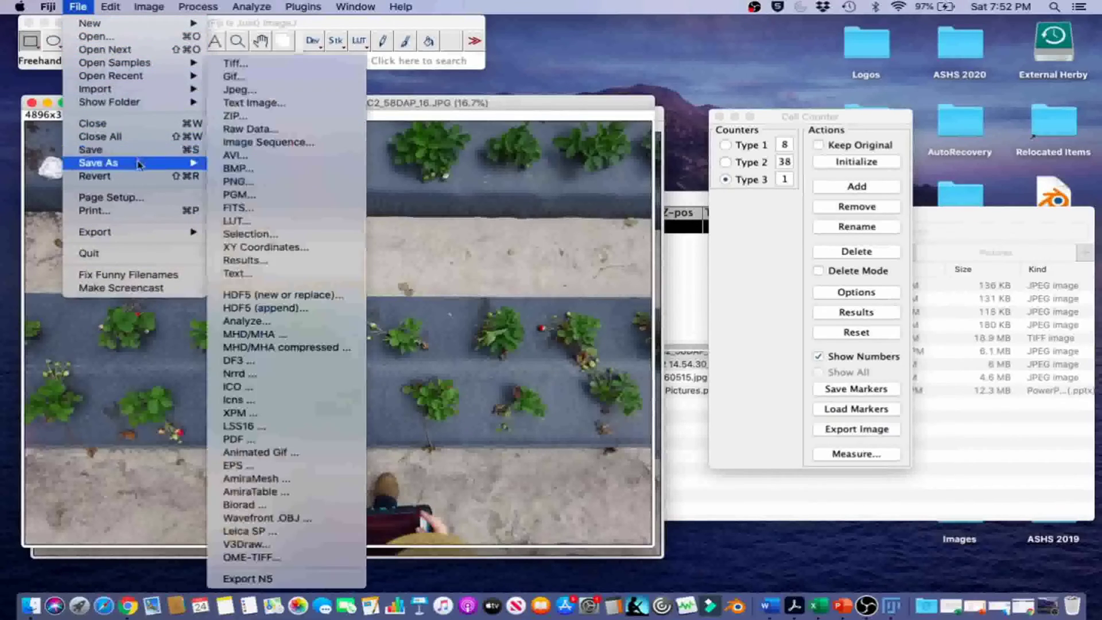
click(260, 63)
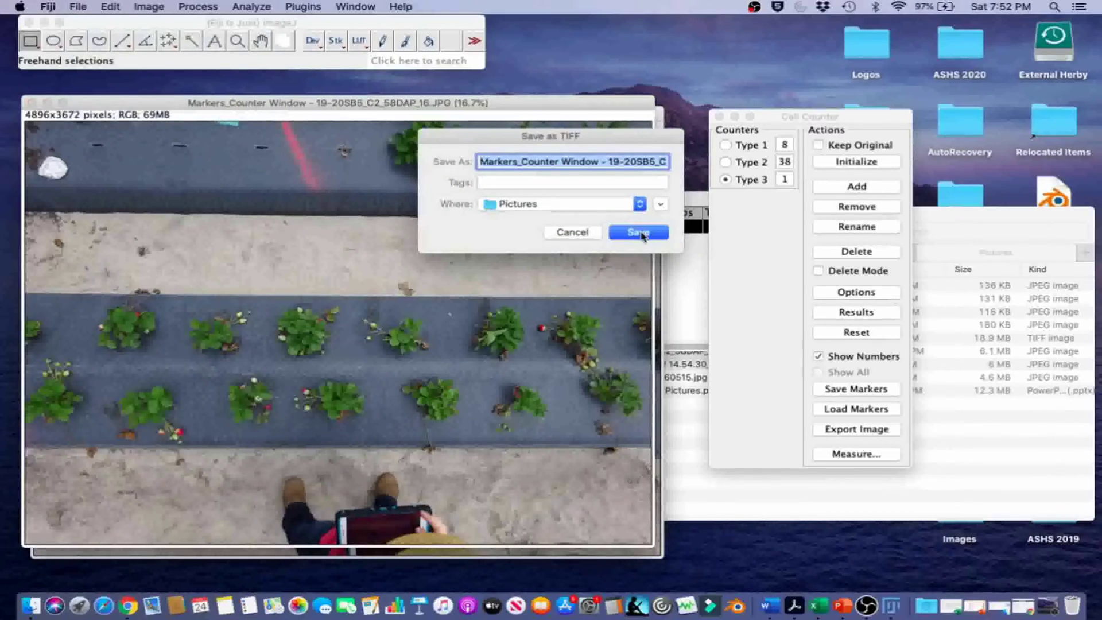
click(643, 232)
Open the Markers_Counter TIFF in Preview and zoom in three times on the markers.
click(679, 445)
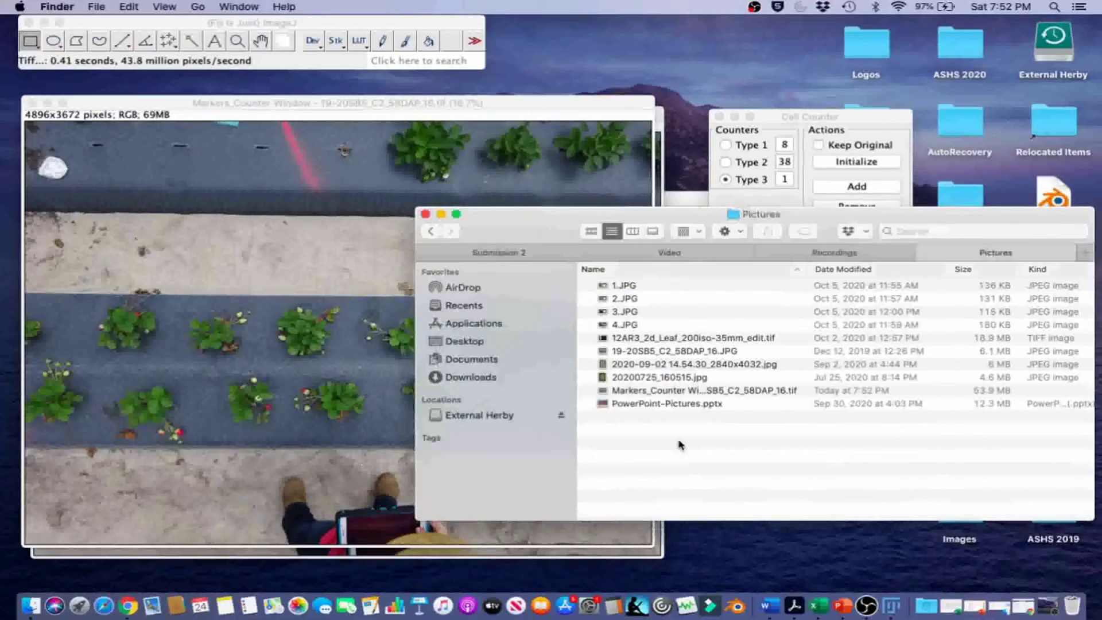
double_click(682, 391)
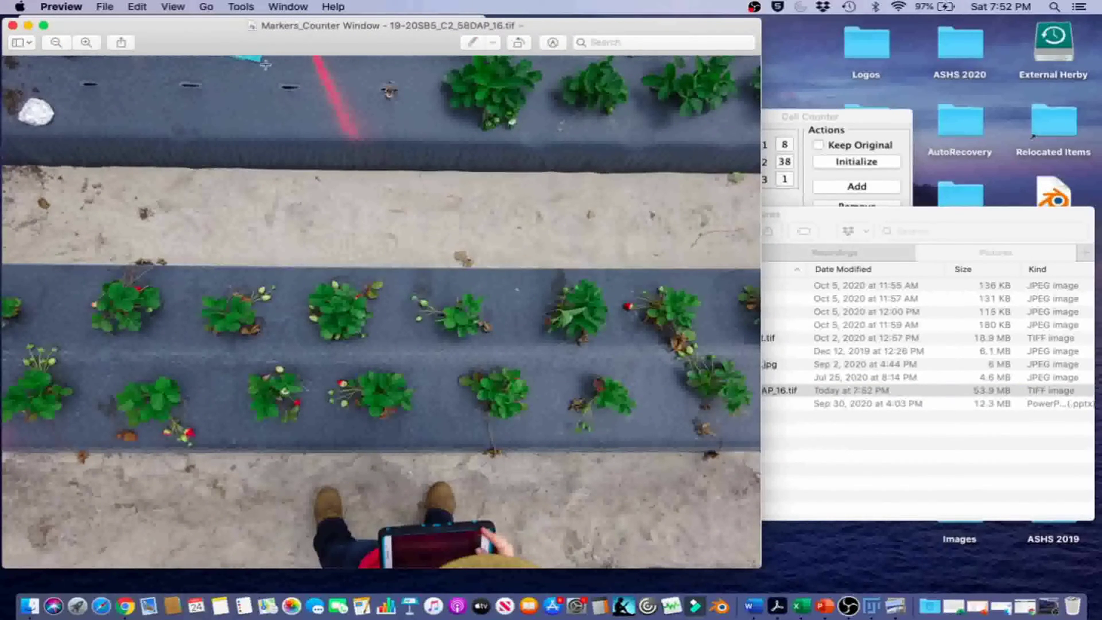
click(86, 43)
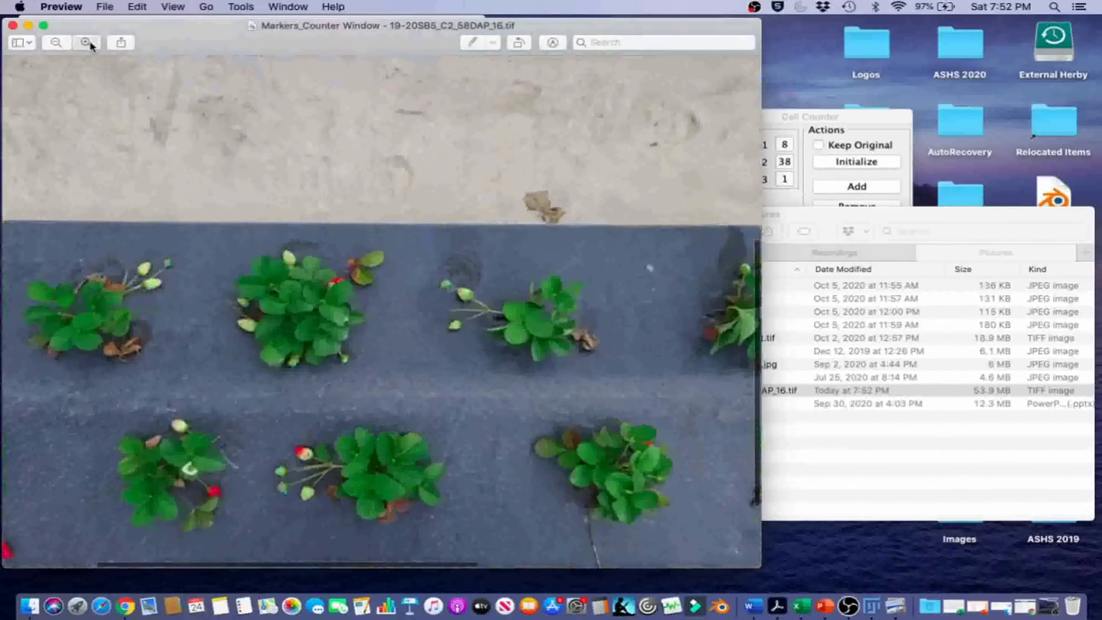
click(86, 42)
click(86, 42)
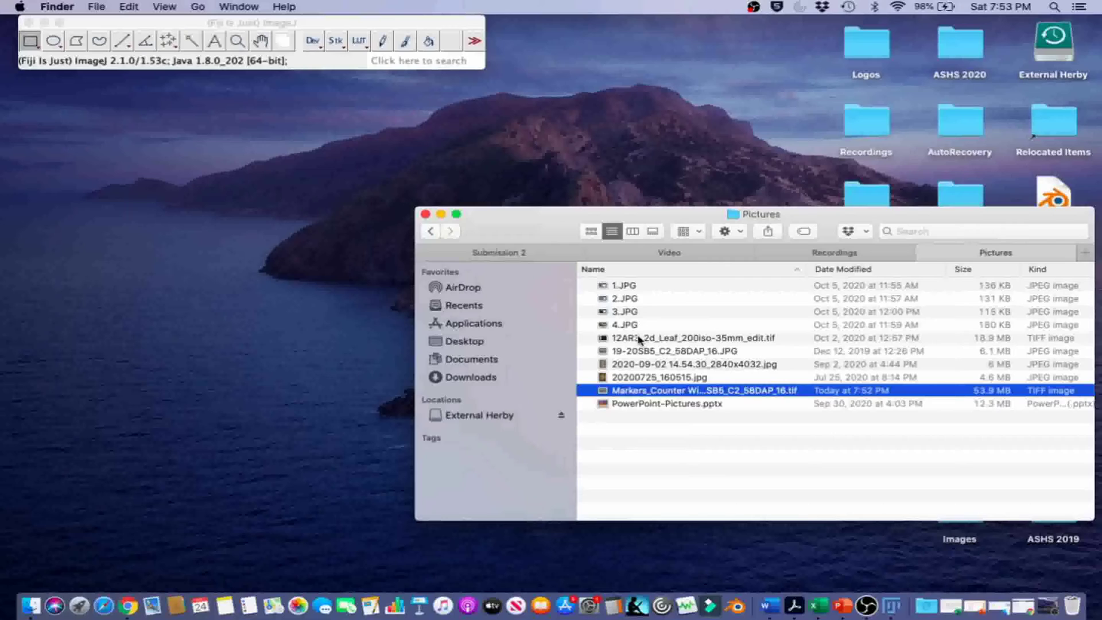
Open 12AR3_2d_Leaf_200iso-35mm_edit.tif and trace a roughly 1794-pixel straight line along the ruler.
drag(639, 340, 313, 65)
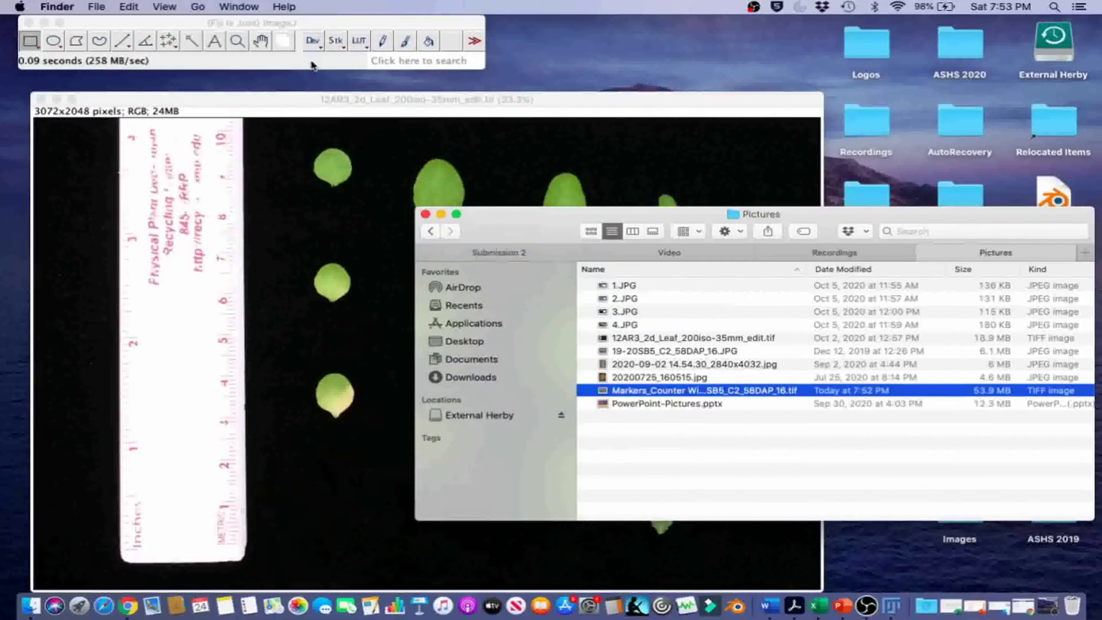
click(309, 99)
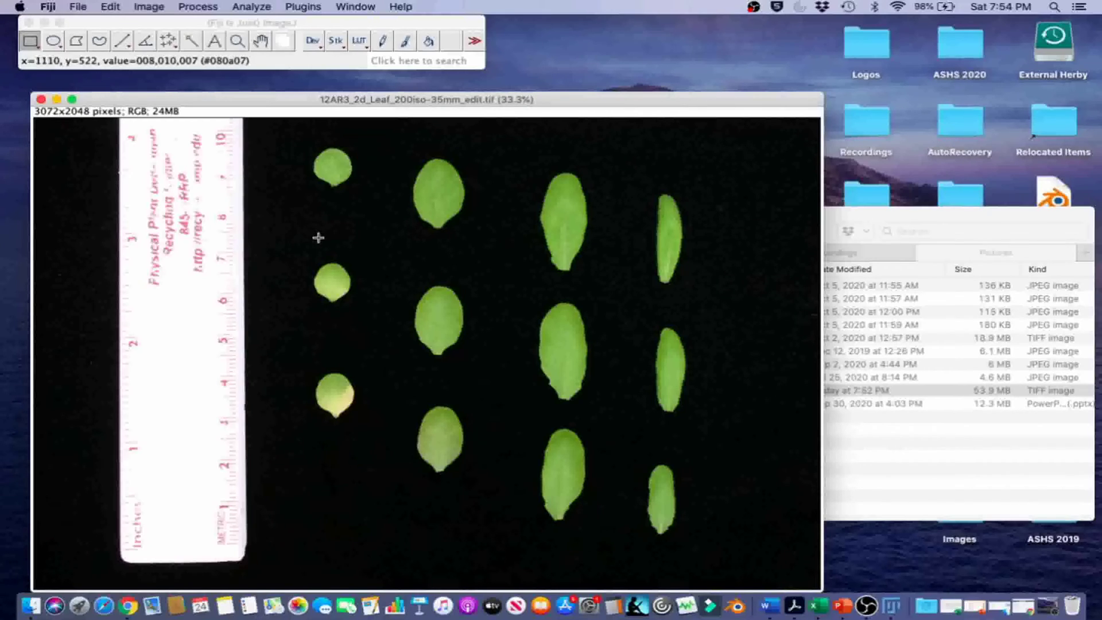
double_click(122, 41)
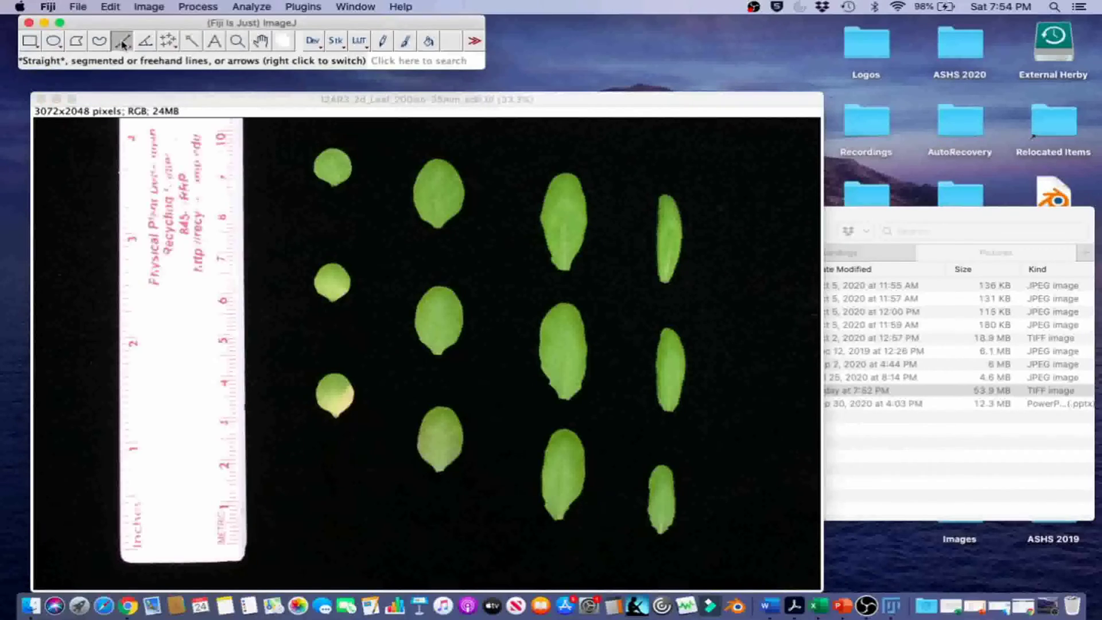
click(420, 158)
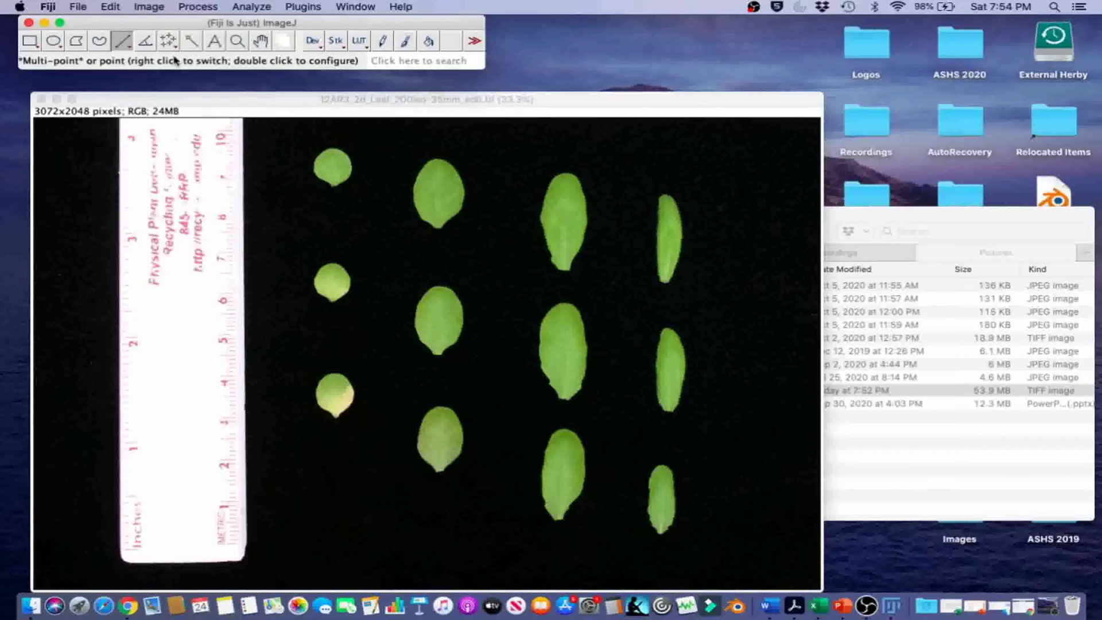
scroll(240, 538, up, 3)
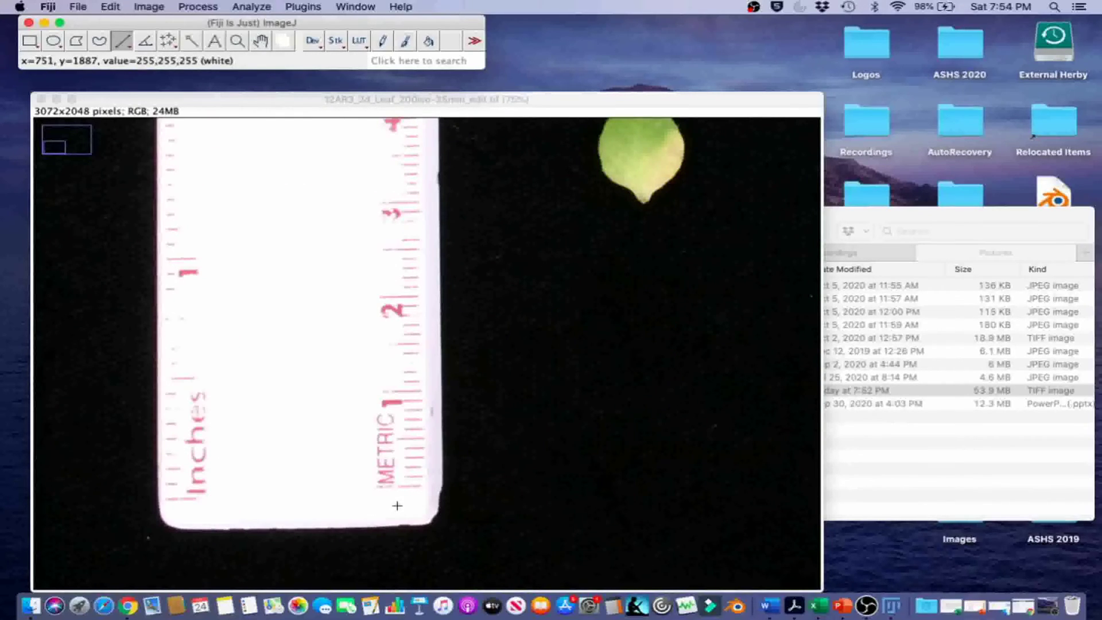
click(445, 488)
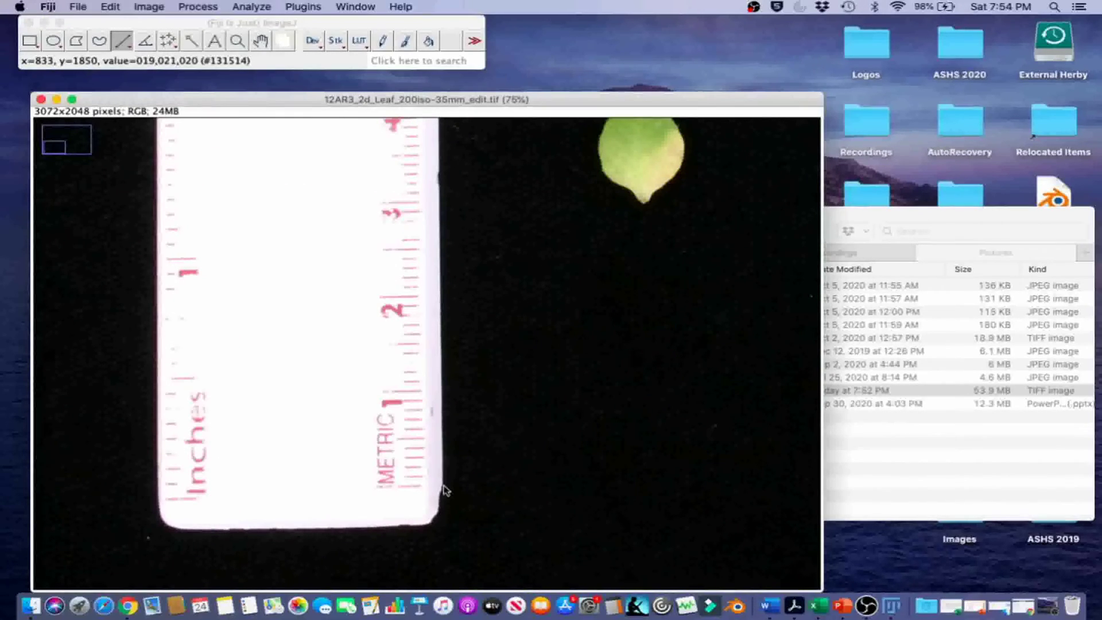
drag(445, 488, 193, 130)
scroll(446, 487, down, 3)
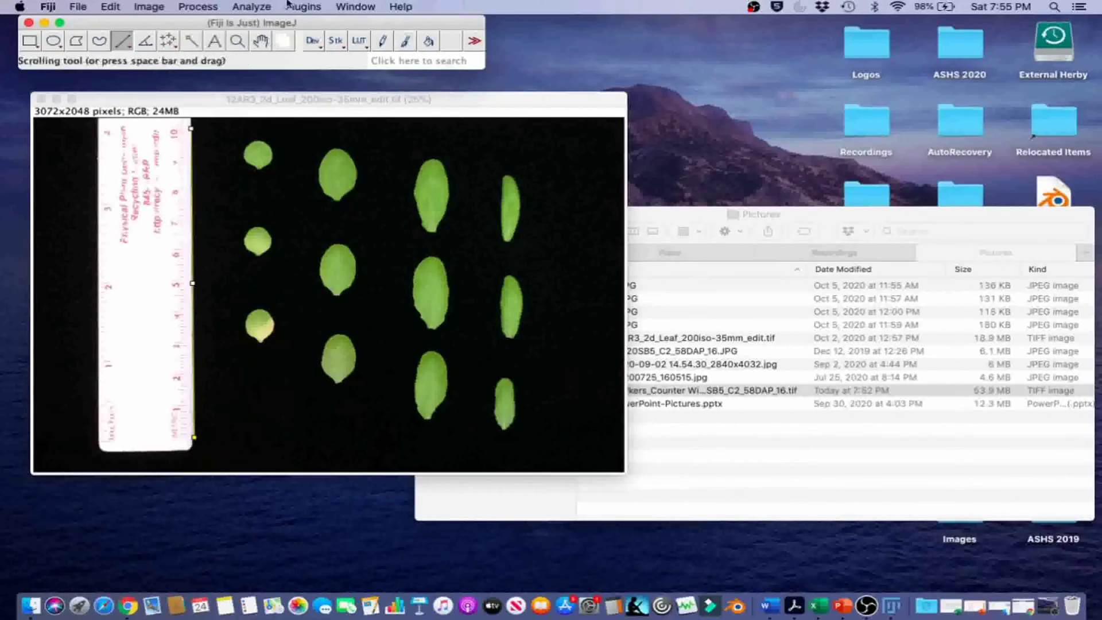
In Set Scale, enter a known distance of 10 with cm as the unit.
click(251, 7)
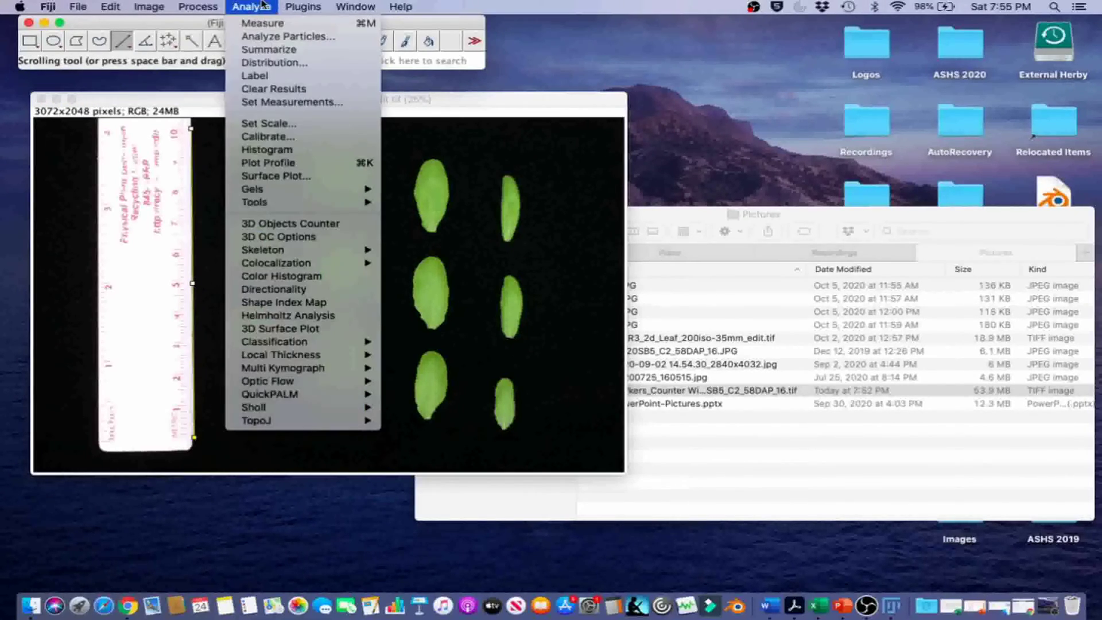
click(266, 123)
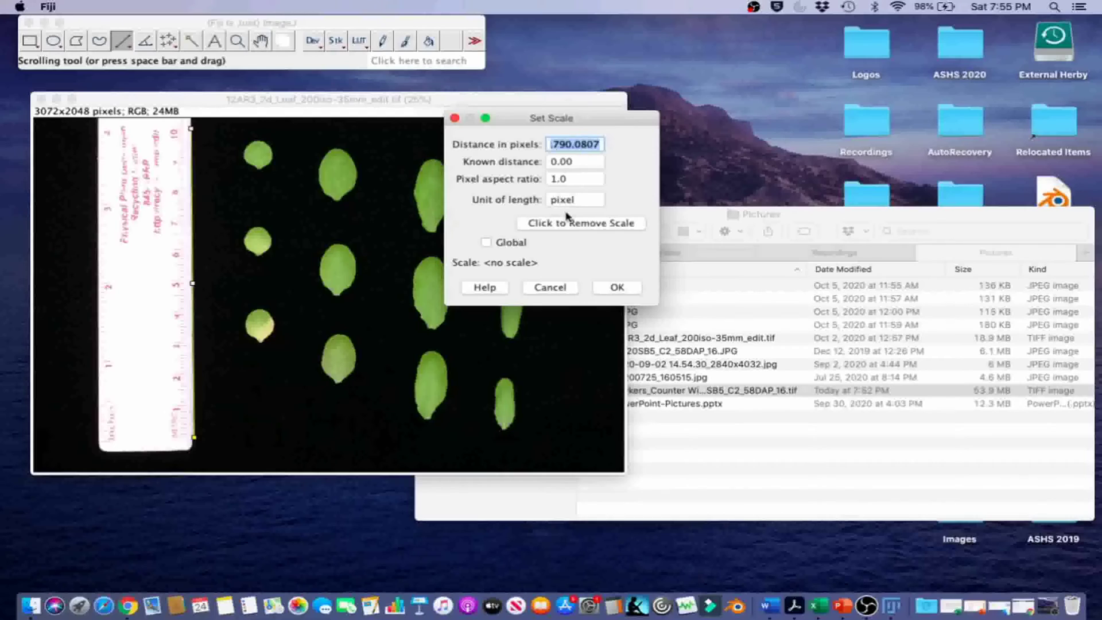
double_click(560, 161)
text(1)
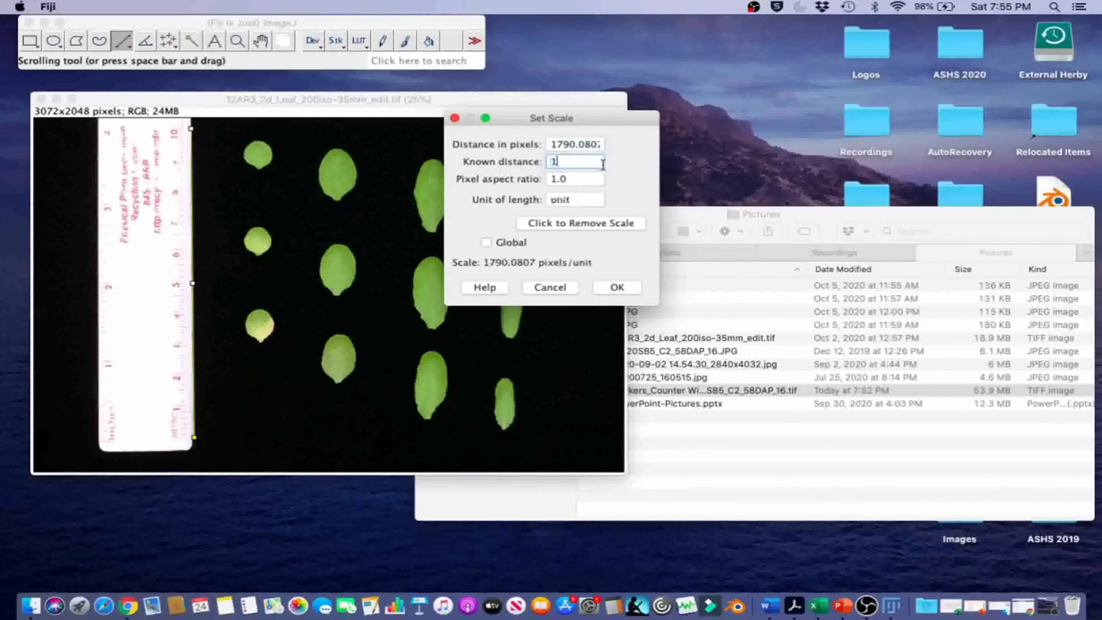
text(0)
double_click(581, 198)
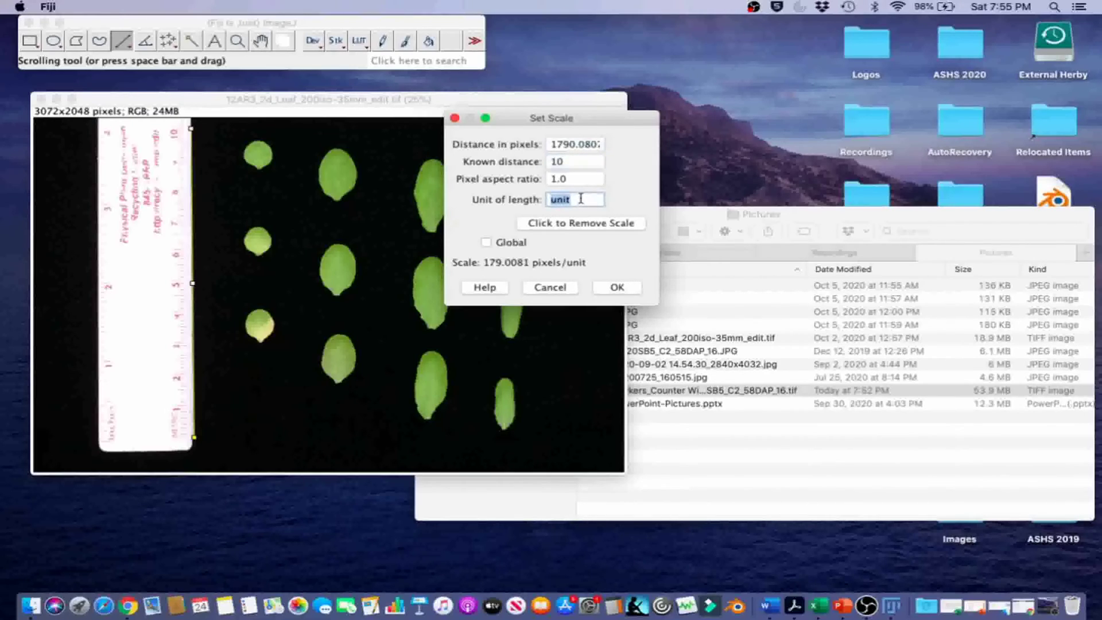
text(cm)
Confirm the 10 cm scale, then crop the image to a rectangle around the leaves.
click(624, 287)
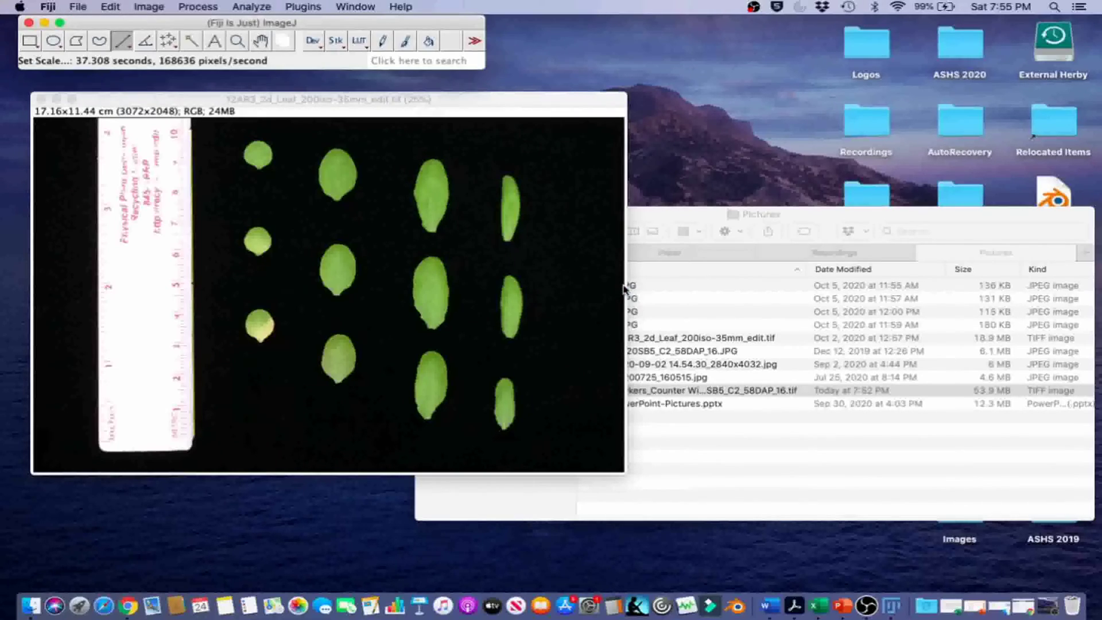
click(29, 43)
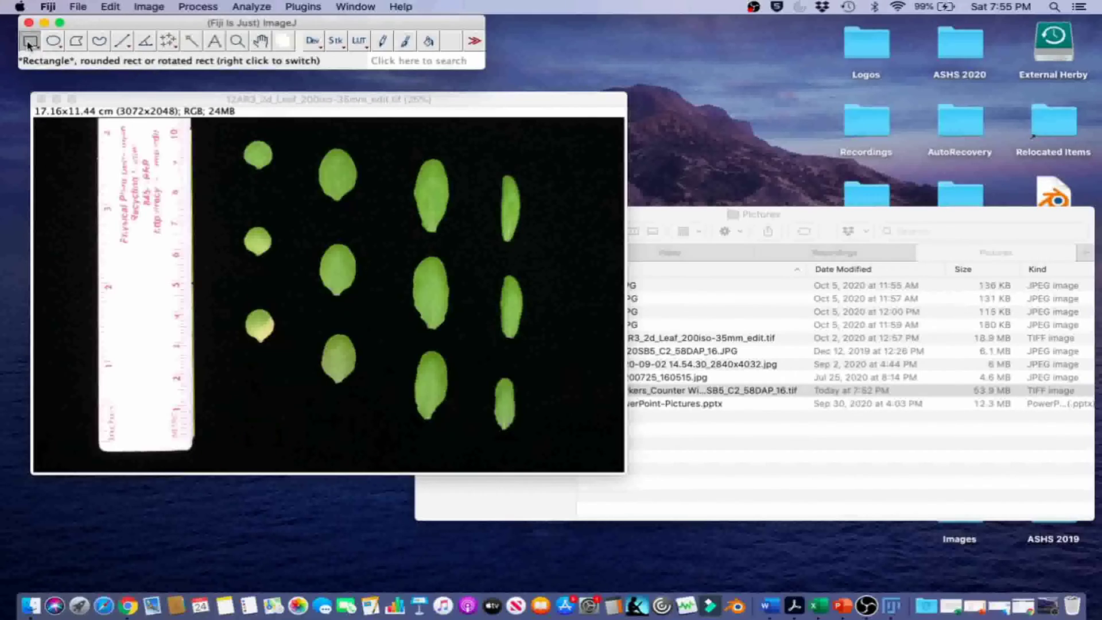
click(237, 139)
drag(237, 139, 530, 437)
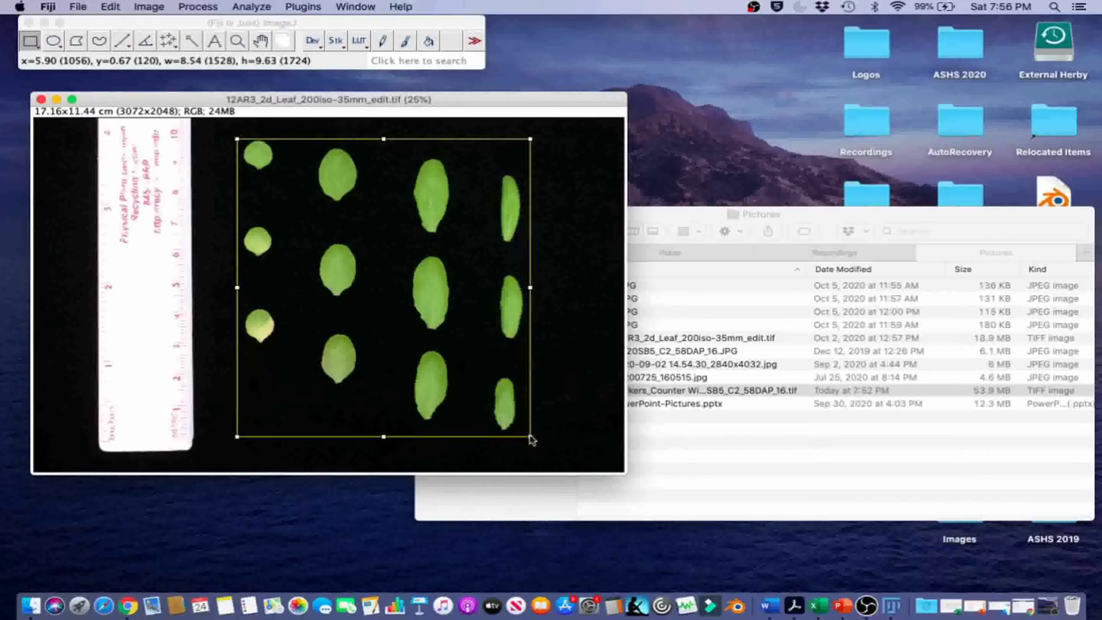
click(148, 7)
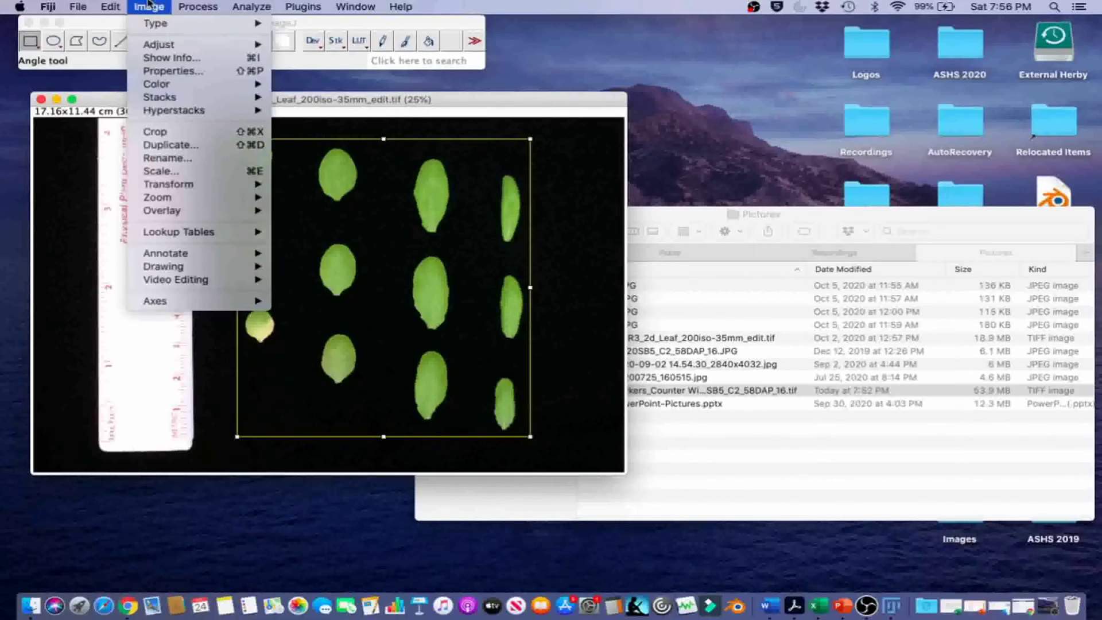
click(174, 134)
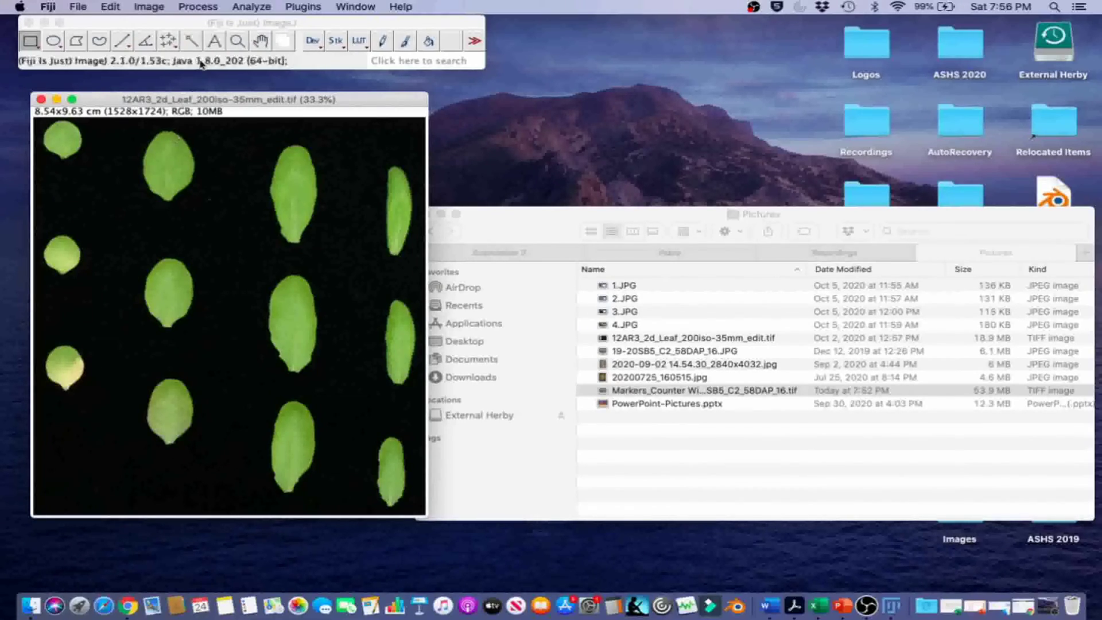
Colour-threshold the leaves to hue 30–135 and brightness 80–255, then make them a selection.
click(144, 7)
mouse_move(161, 44)
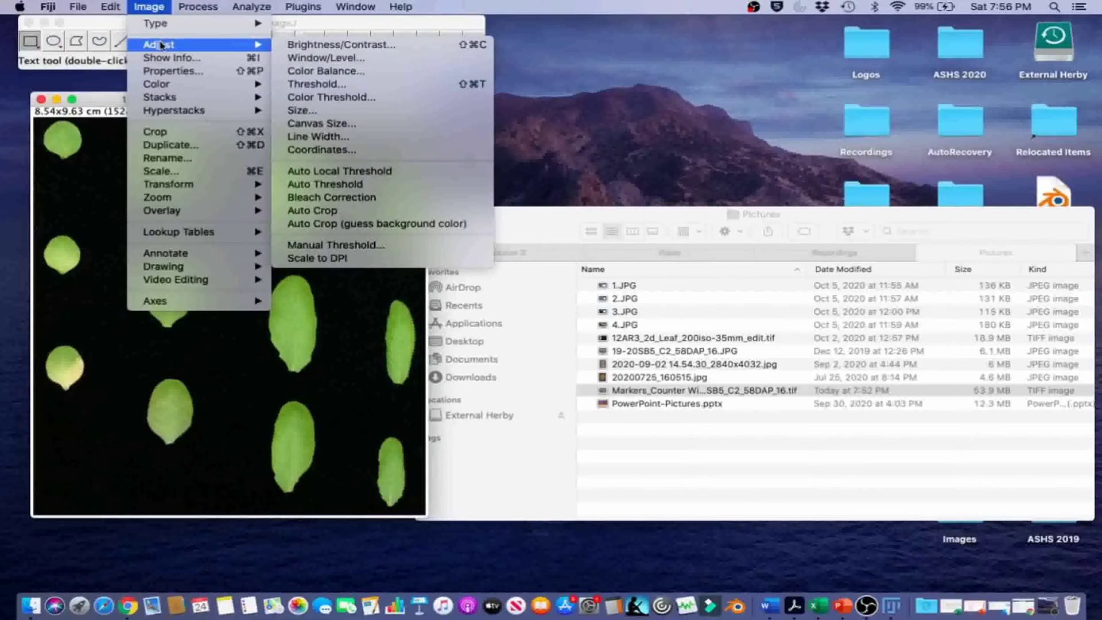
click(331, 98)
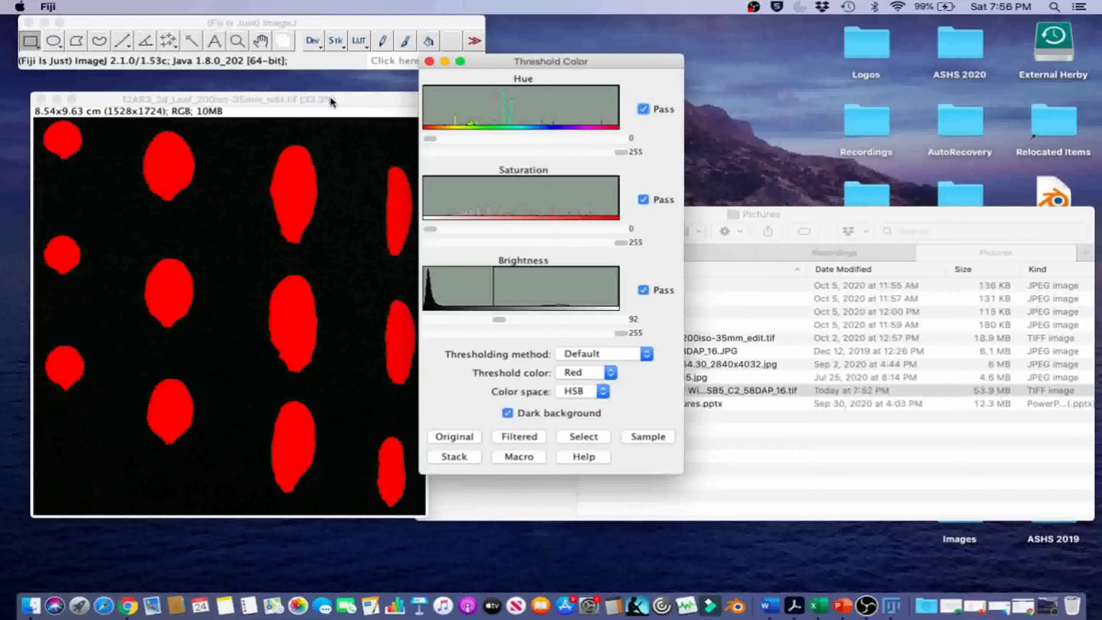
drag(502, 64, 579, 92)
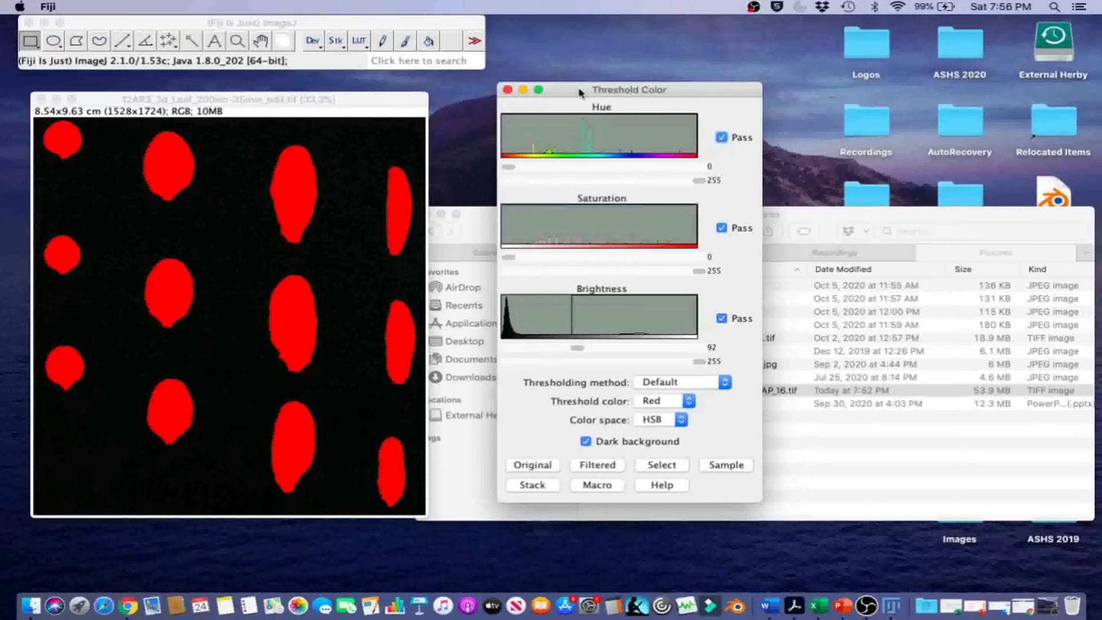
click(636, 166)
click(637, 168)
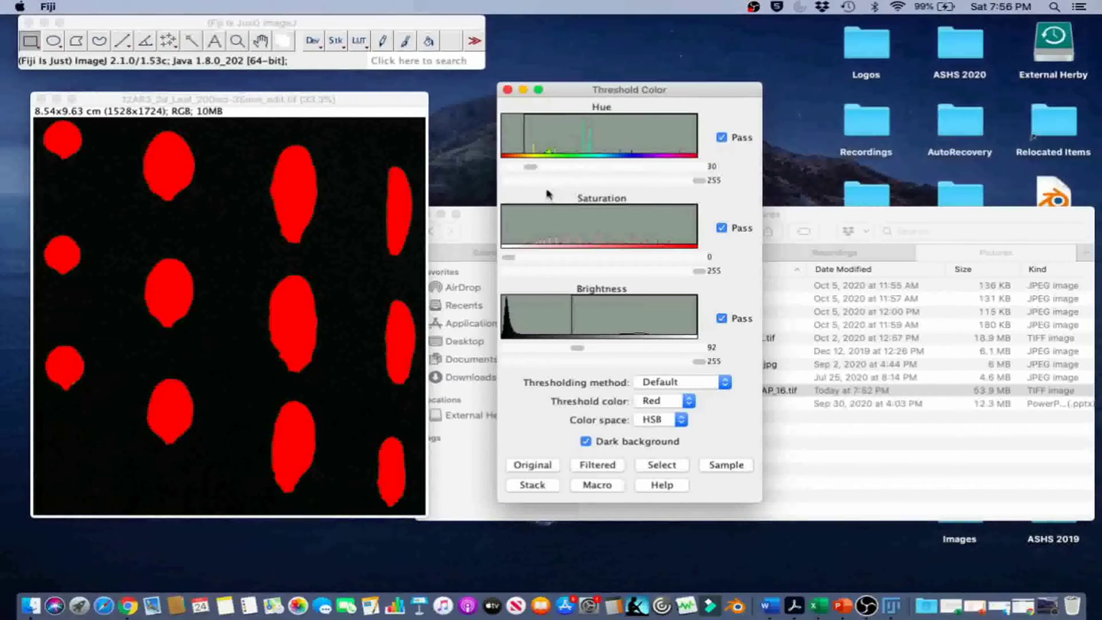
drag(538, 184, 537, 187)
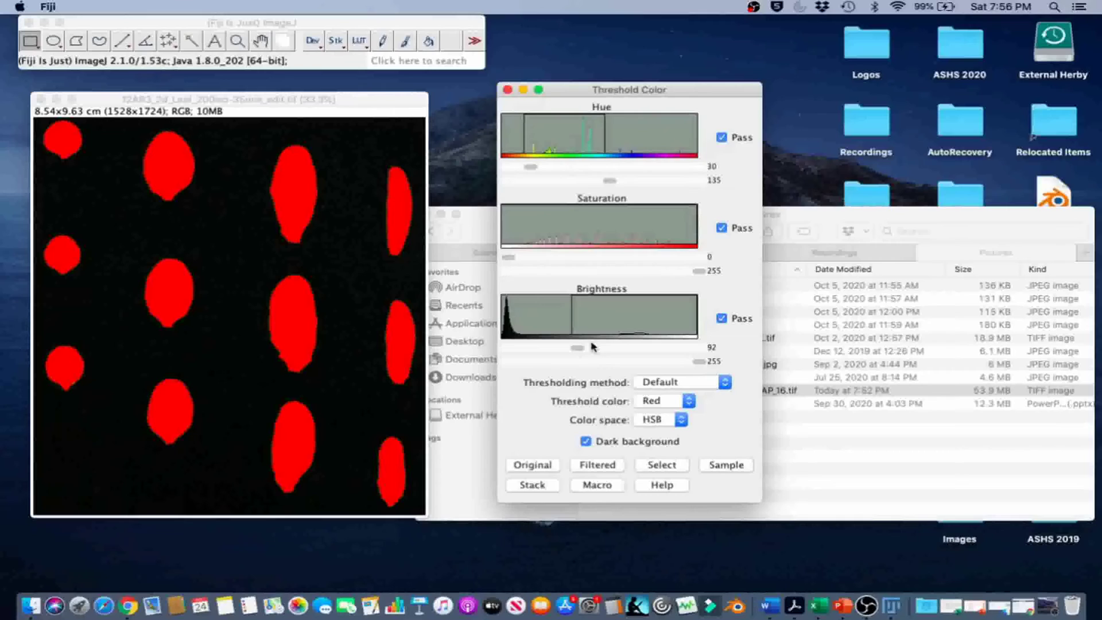
click(534, 349)
drag(570, 348, 567, 351)
click(657, 467)
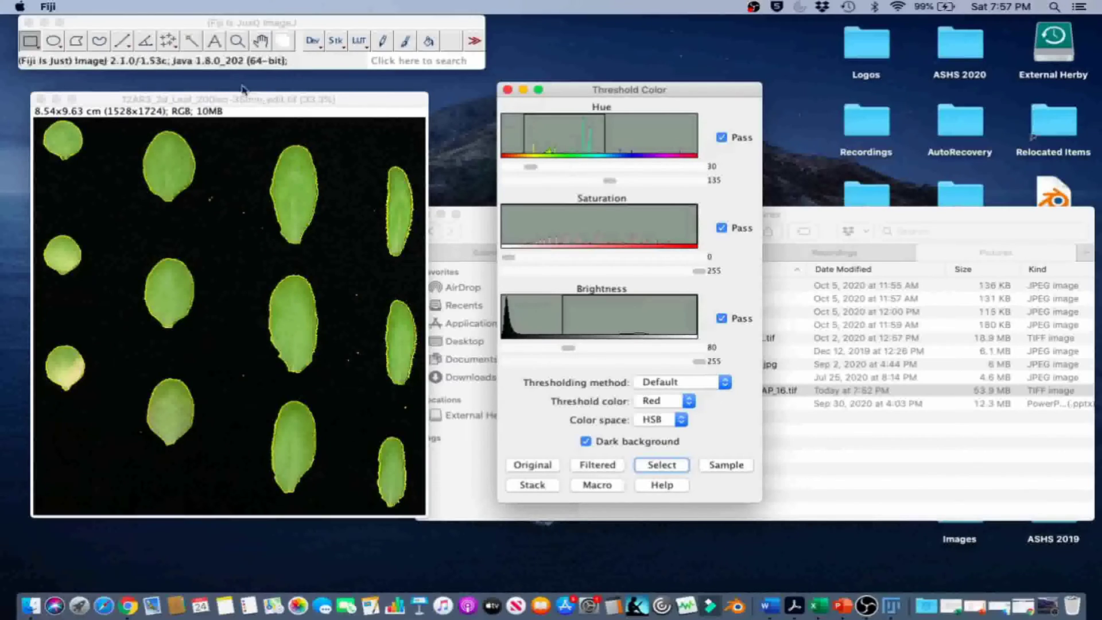
Convert the leaf image to binary with Make Binary.
click(196, 24)
click(217, 8)
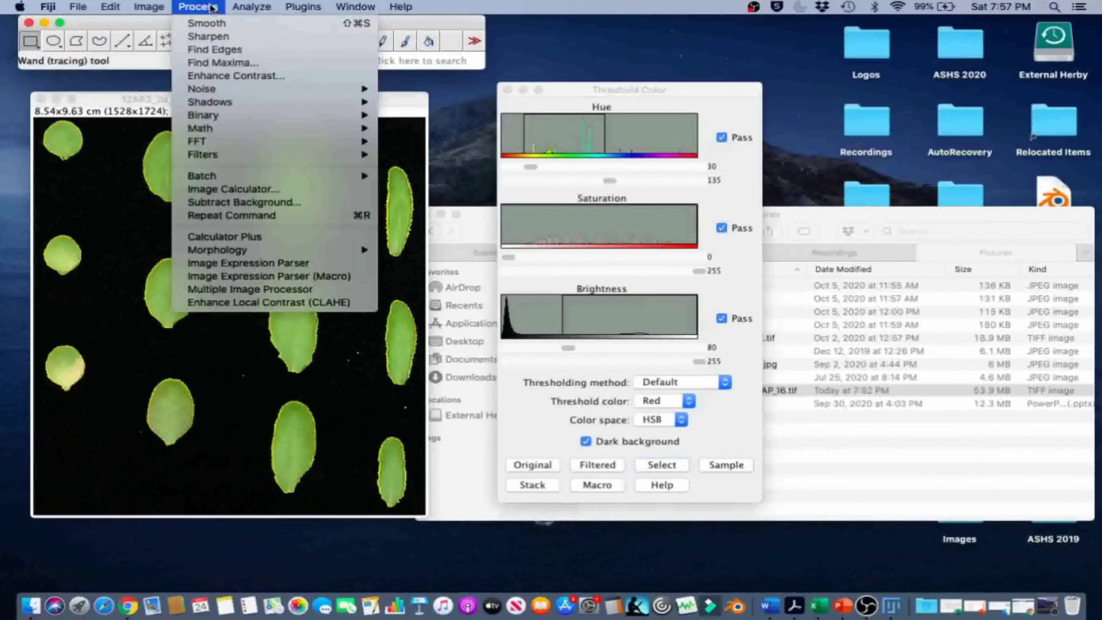
mouse_move(345, 115)
click(430, 118)
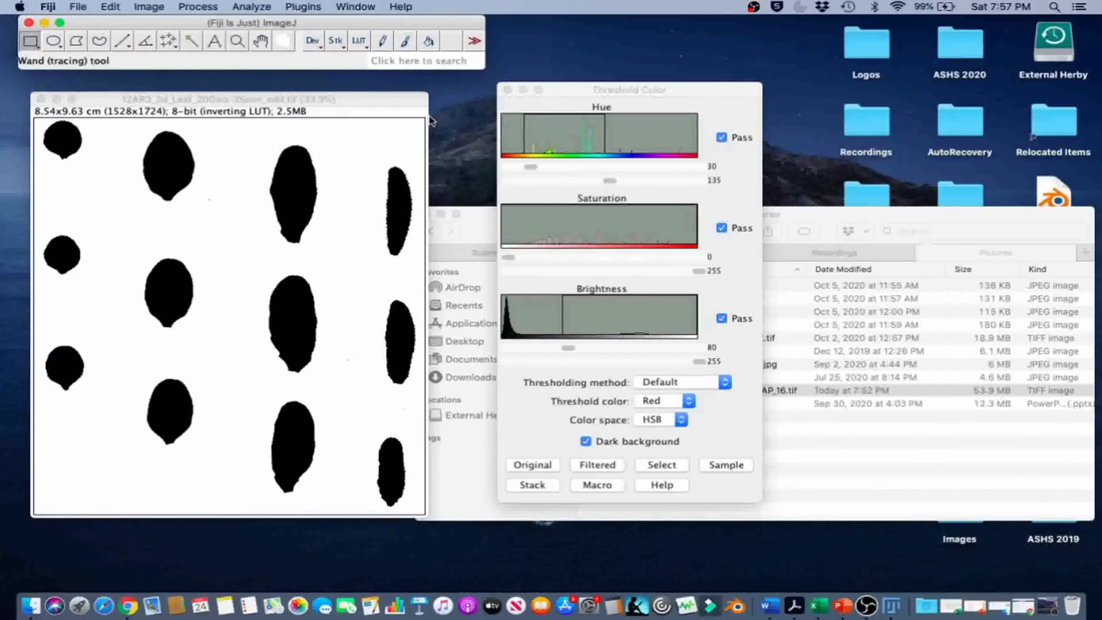
Analyze particles sized 0.1–Infinity cm² with outlines, finding 12 leaves totalling 13.660 cm².
click(253, 6)
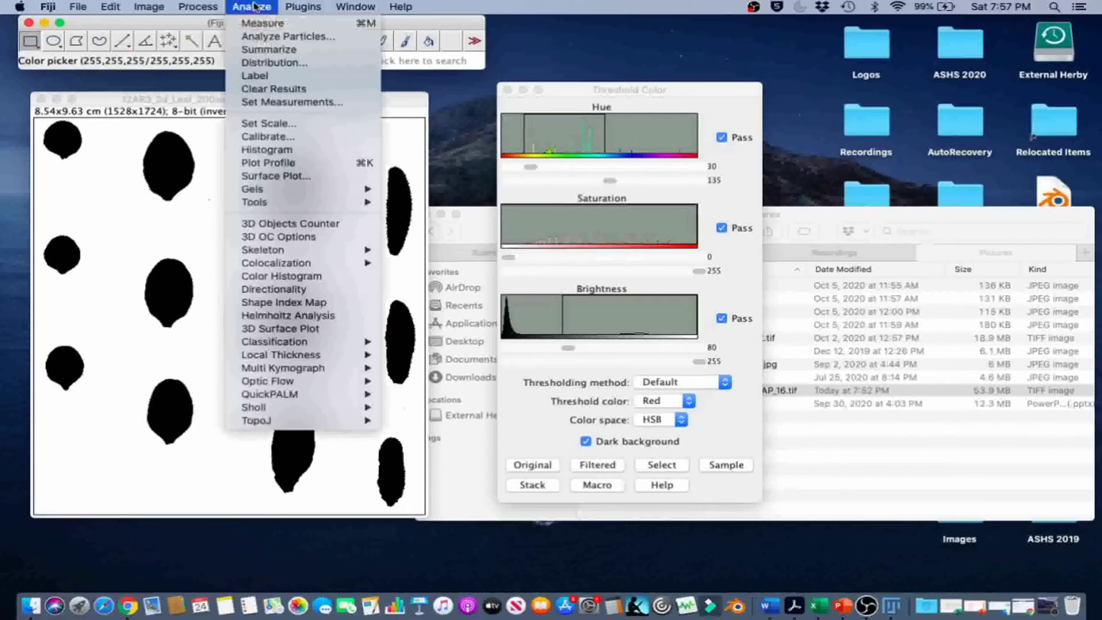
click(264, 36)
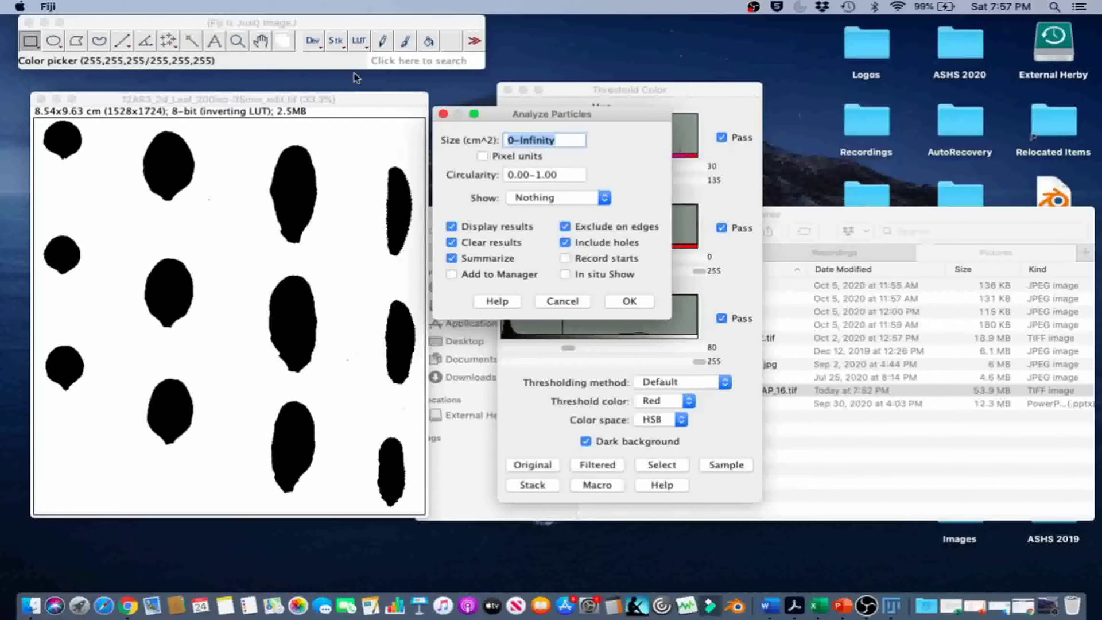
click(513, 140)
text(.1)
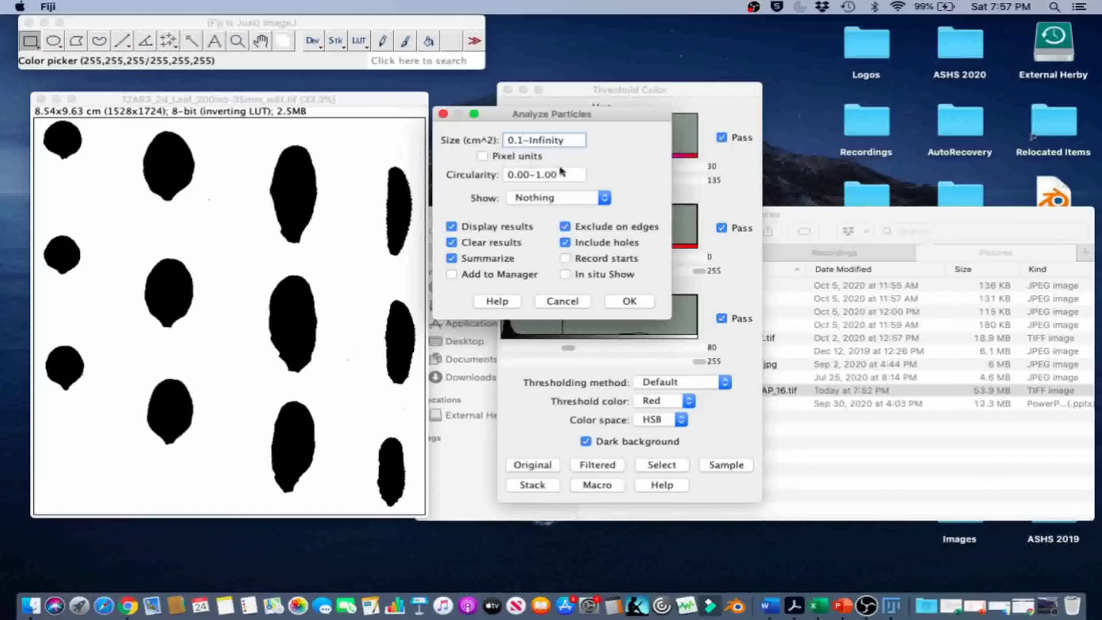
click(577, 197)
click(571, 211)
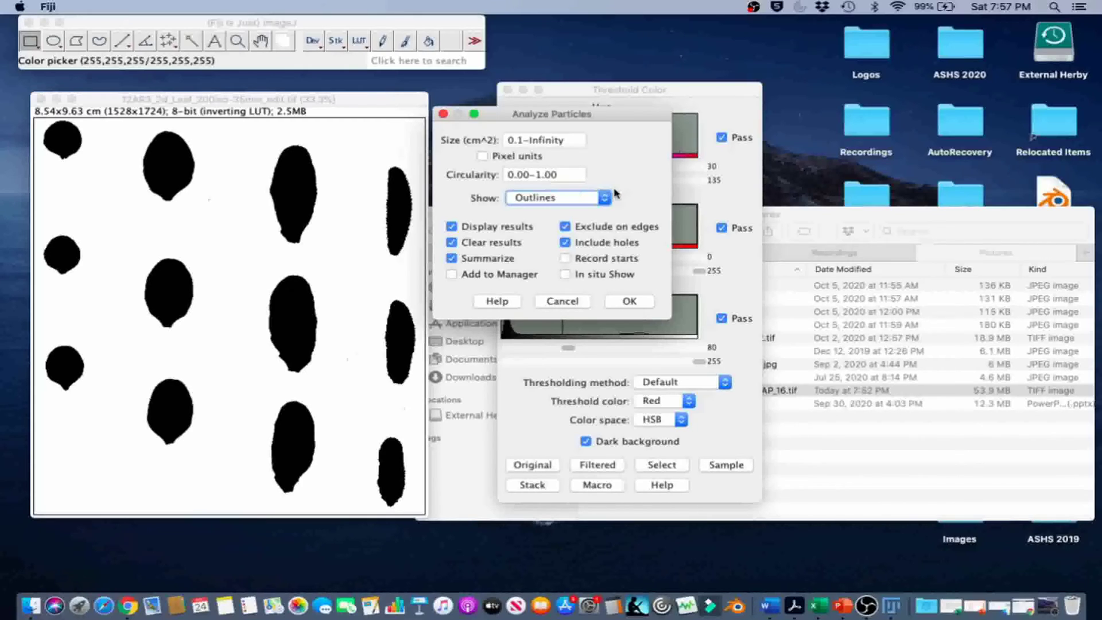
click(631, 300)
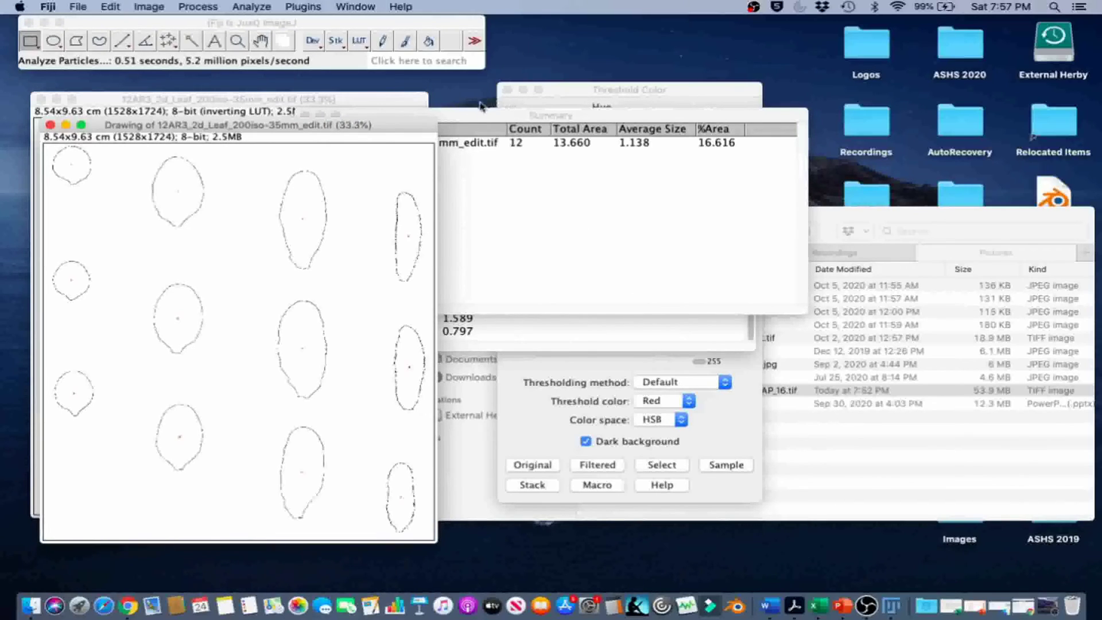
Move the Summary table, enlarge Results to show all 12 areas, and compare with the outline labels.
drag(473, 117, 518, 152)
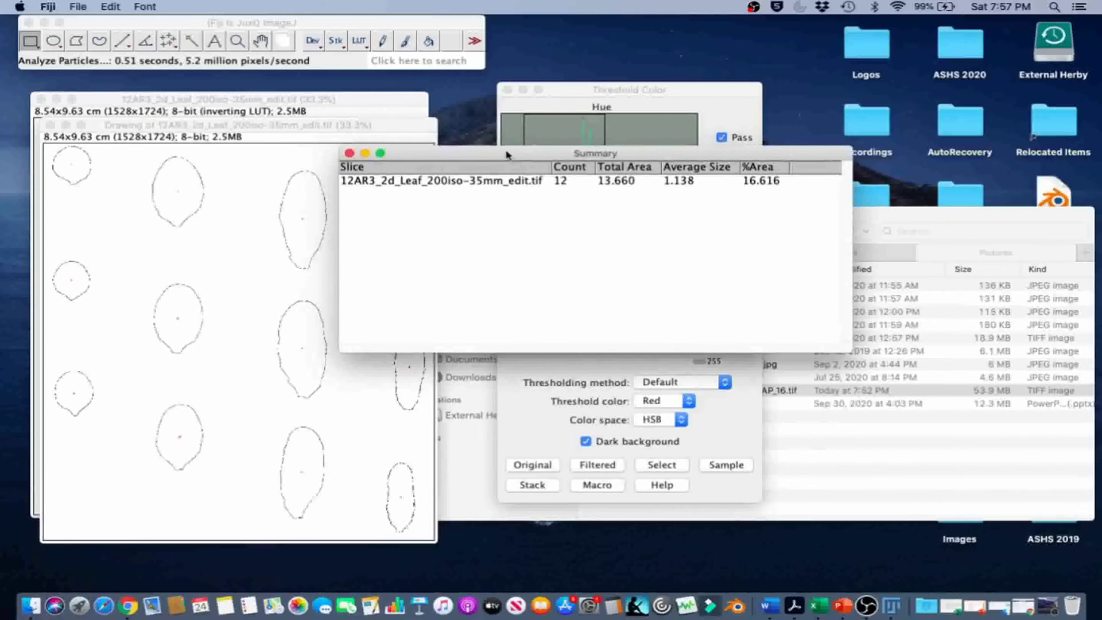
click(504, 197)
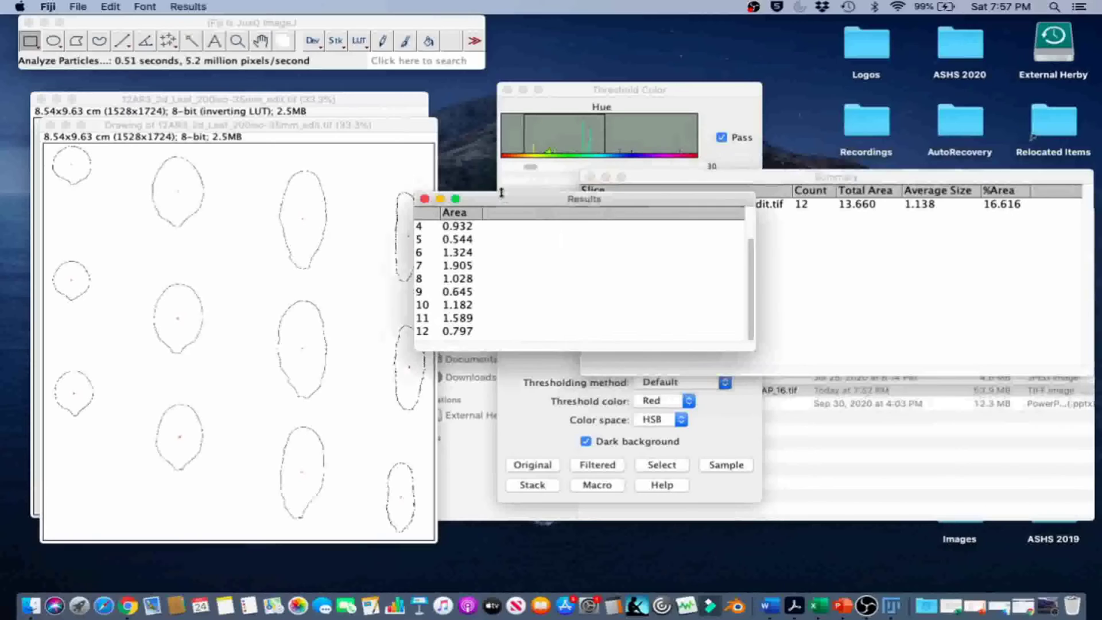
drag(751, 350, 511, 462)
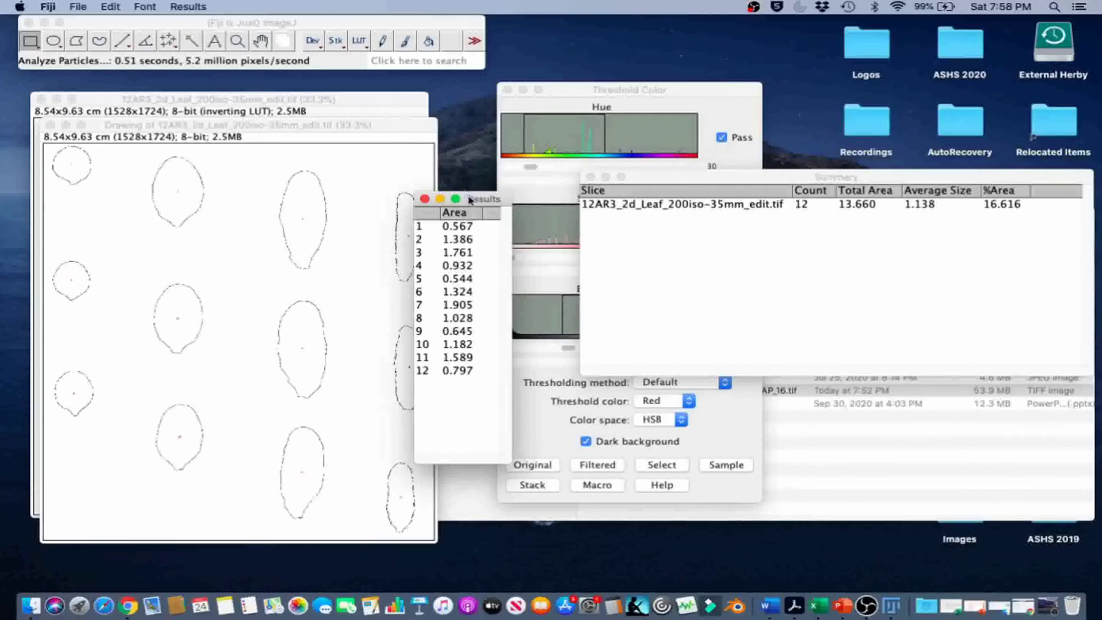
click(166, 126)
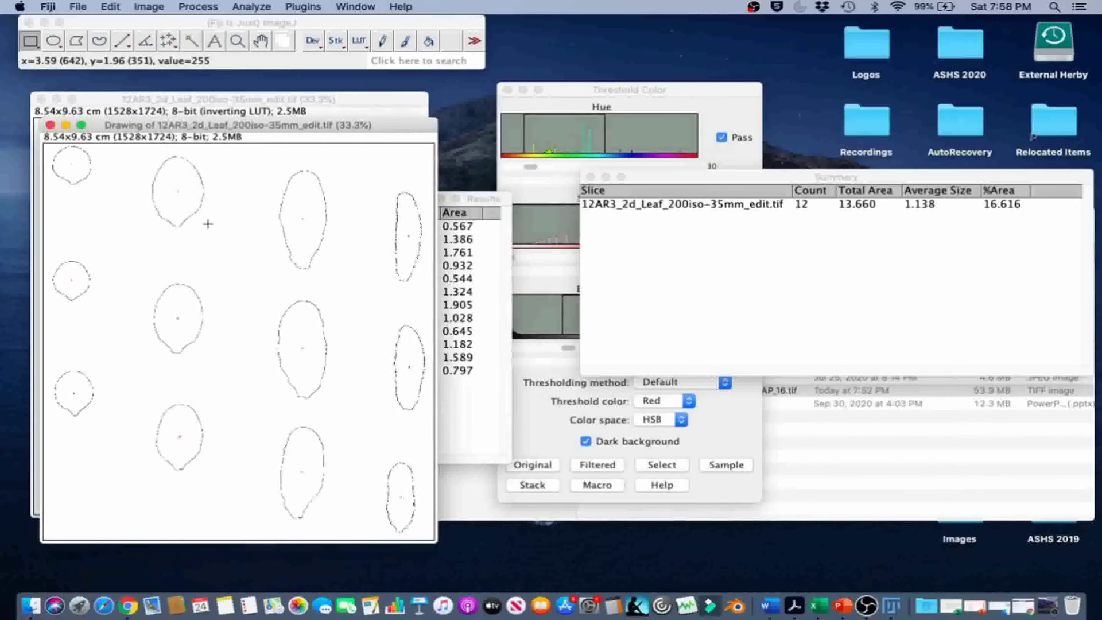
scroll(208, 225, up, 3)
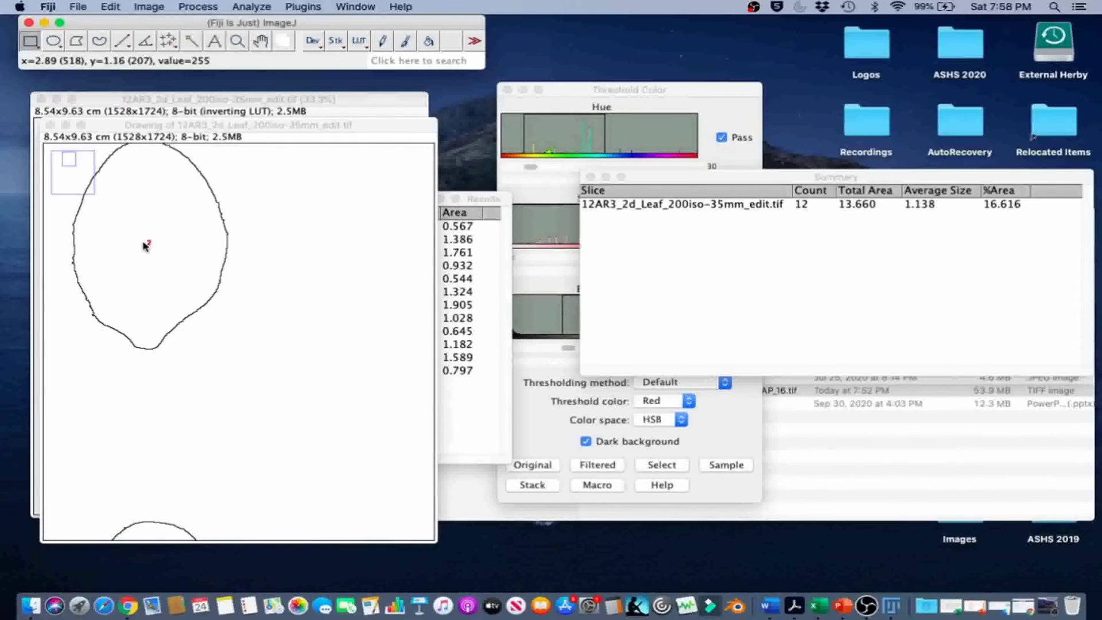
click(477, 201)
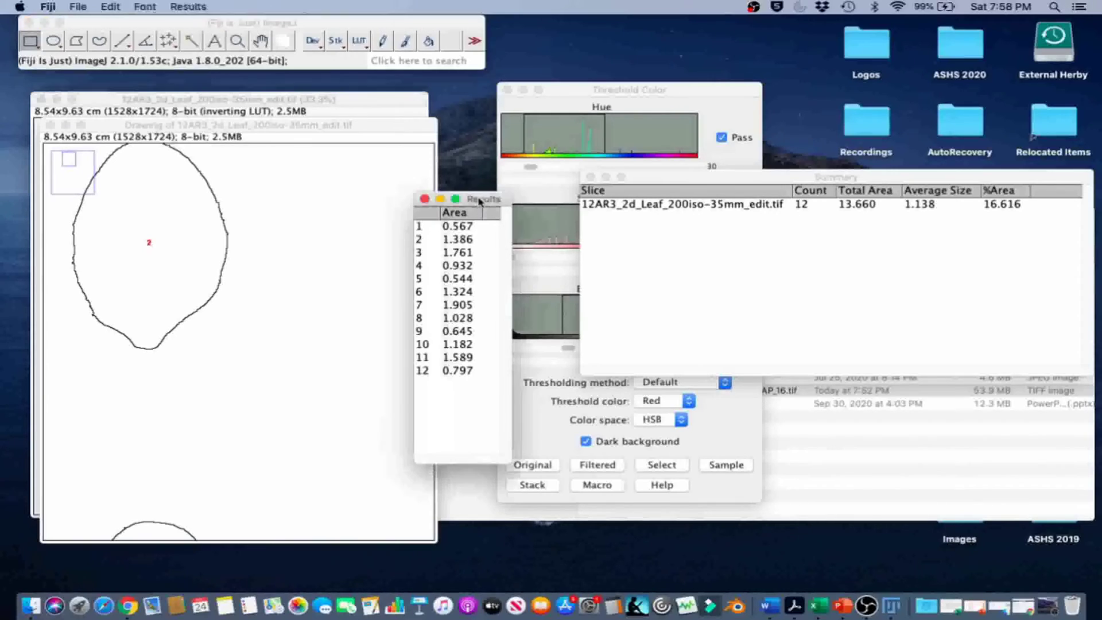
drag(454, 227, 459, 382)
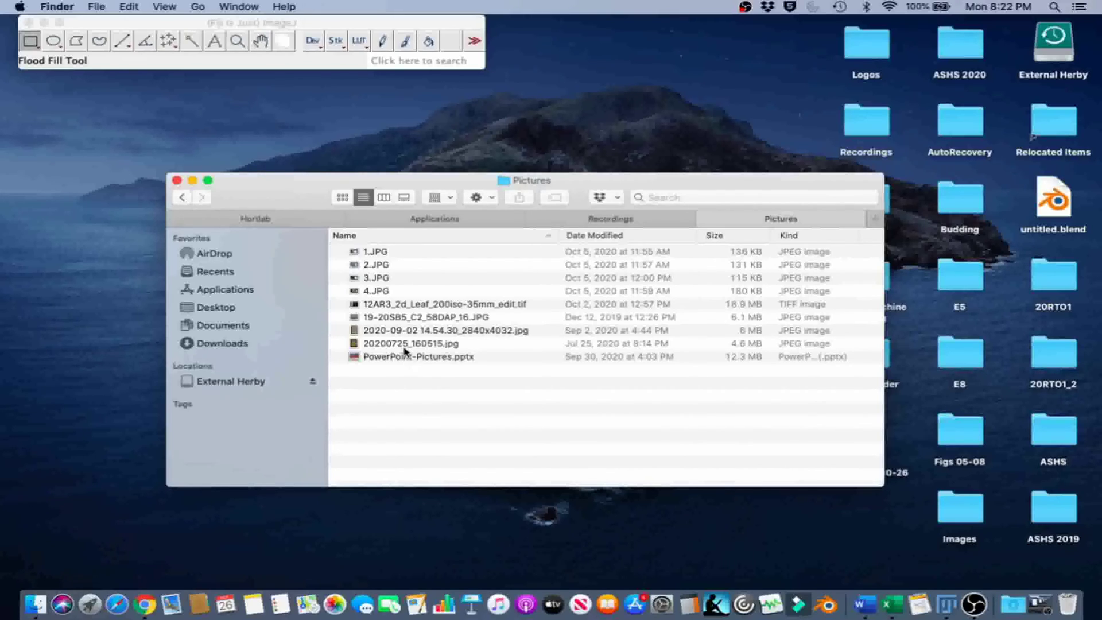
Drag 20200725_160515.jpg from Pictures into Fiji and bring the seed image forward.
drag(404, 345, 263, 68)
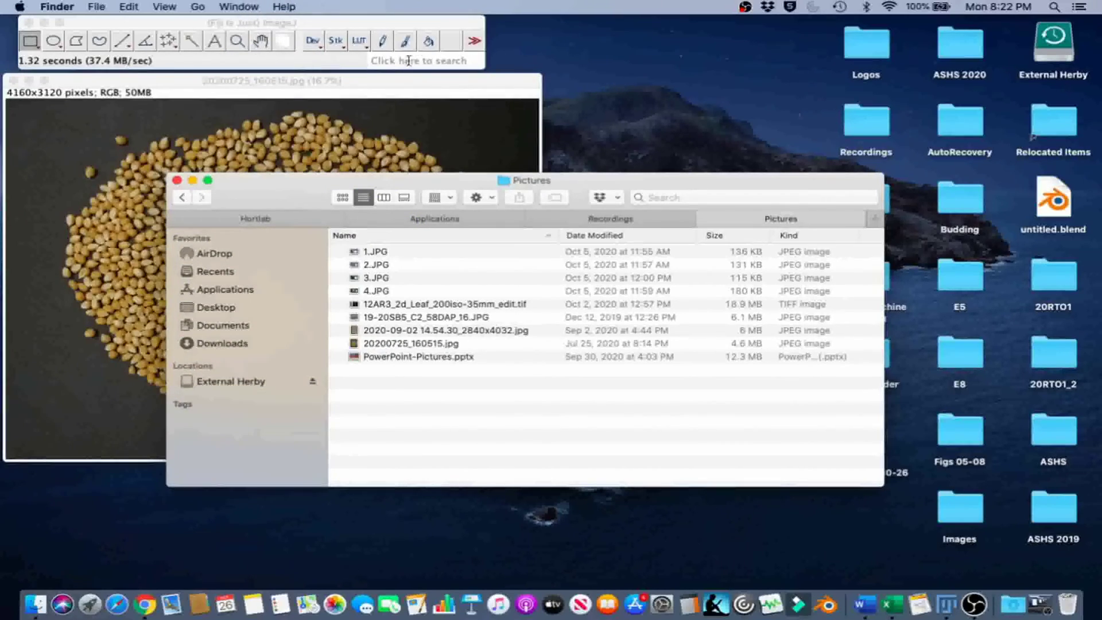
click(376, 91)
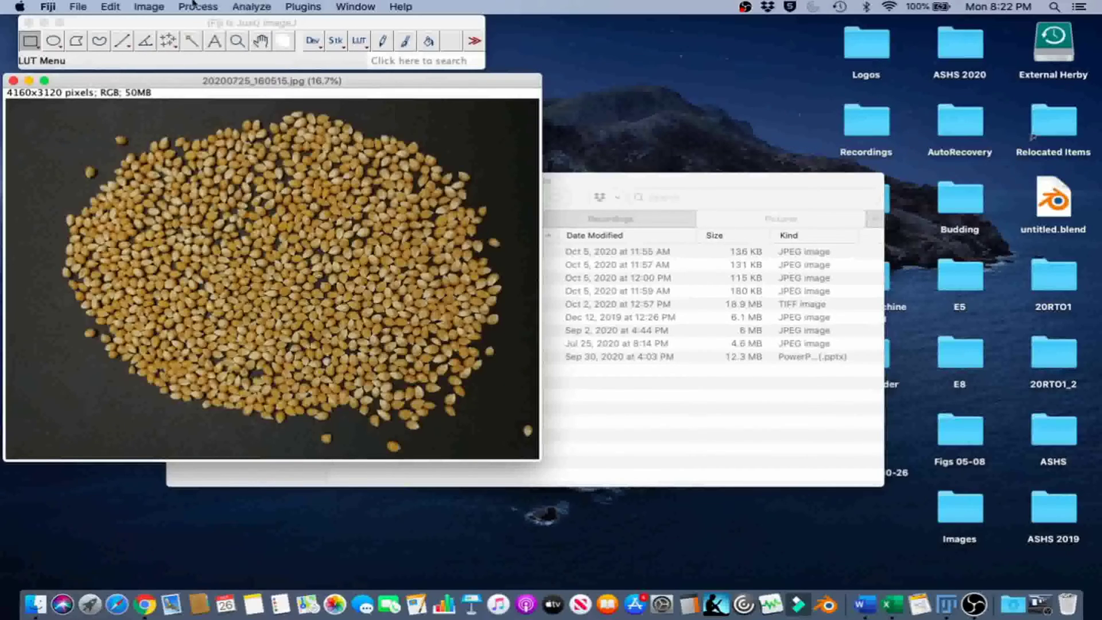
Colour-threshold the seeds to hue 0–55 and brightness 90–255, then make them a selection.
click(149, 7)
mouse_move(157, 46)
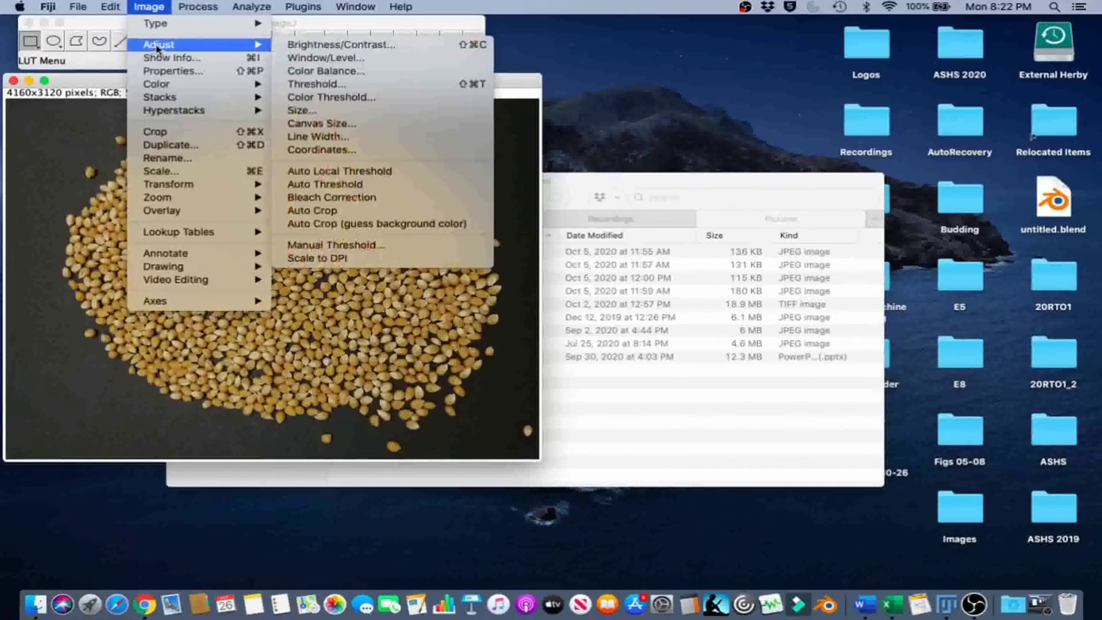
click(334, 99)
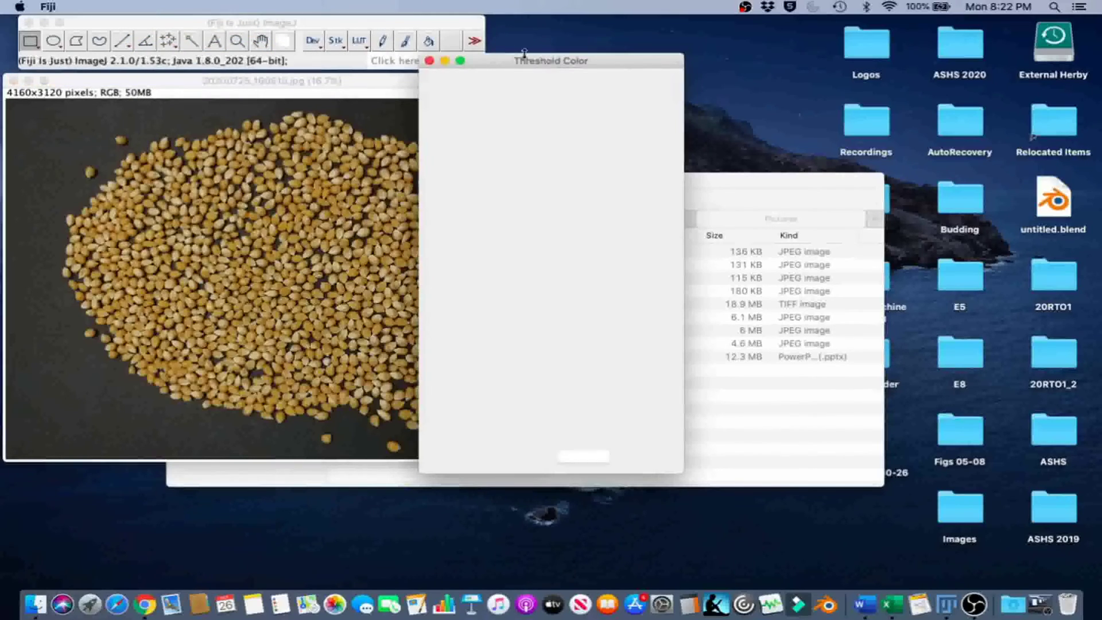
drag(496, 63, 649, 75)
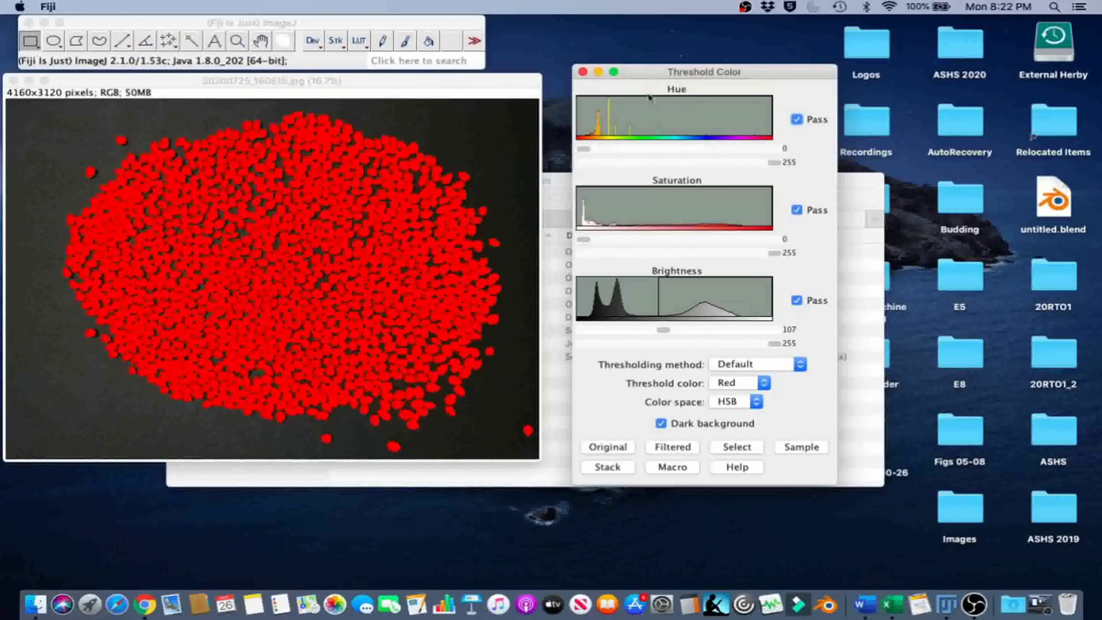
drag(775, 162, 630, 165)
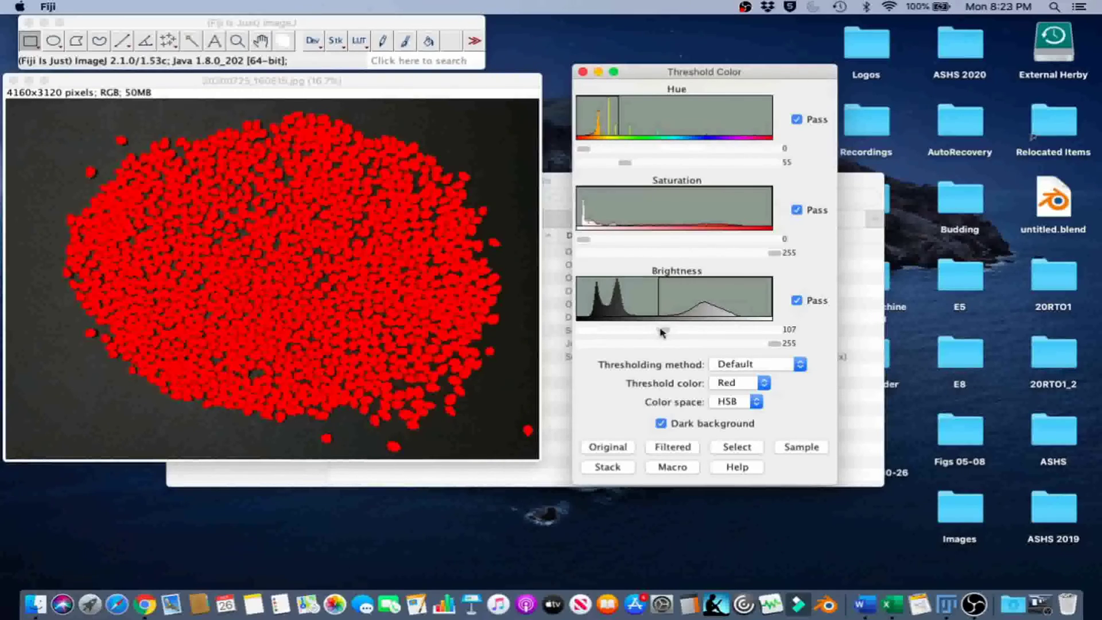
drag(666, 332, 653, 332)
click(735, 452)
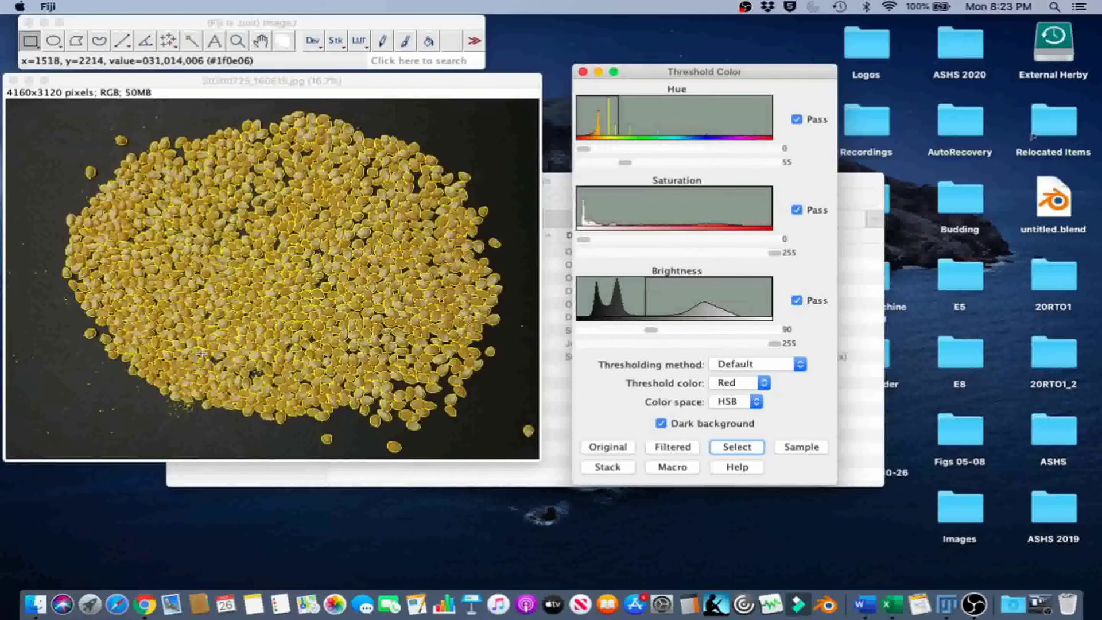
Convert the thresholded seed image to a black-and-white binary mask.
click(268, 23)
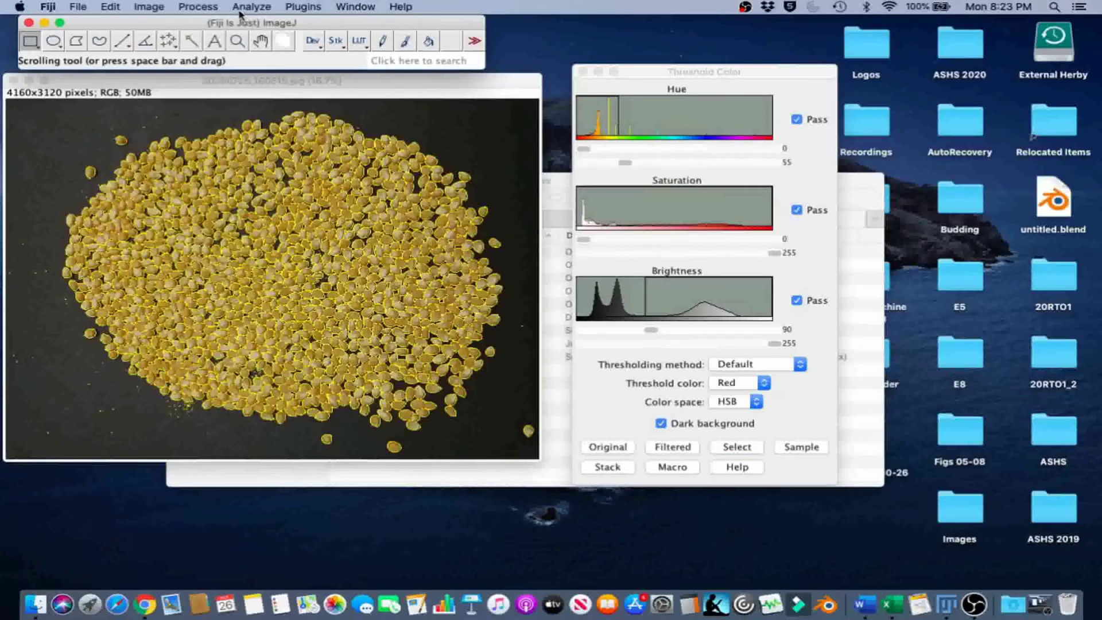
click(199, 7)
mouse_move(210, 117)
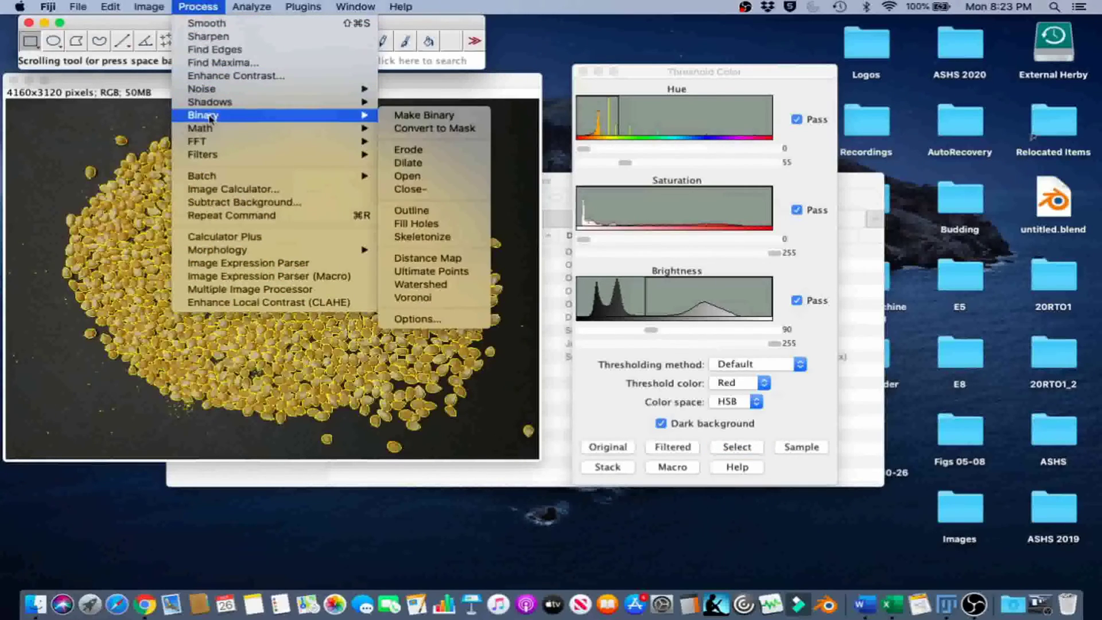
click(423, 117)
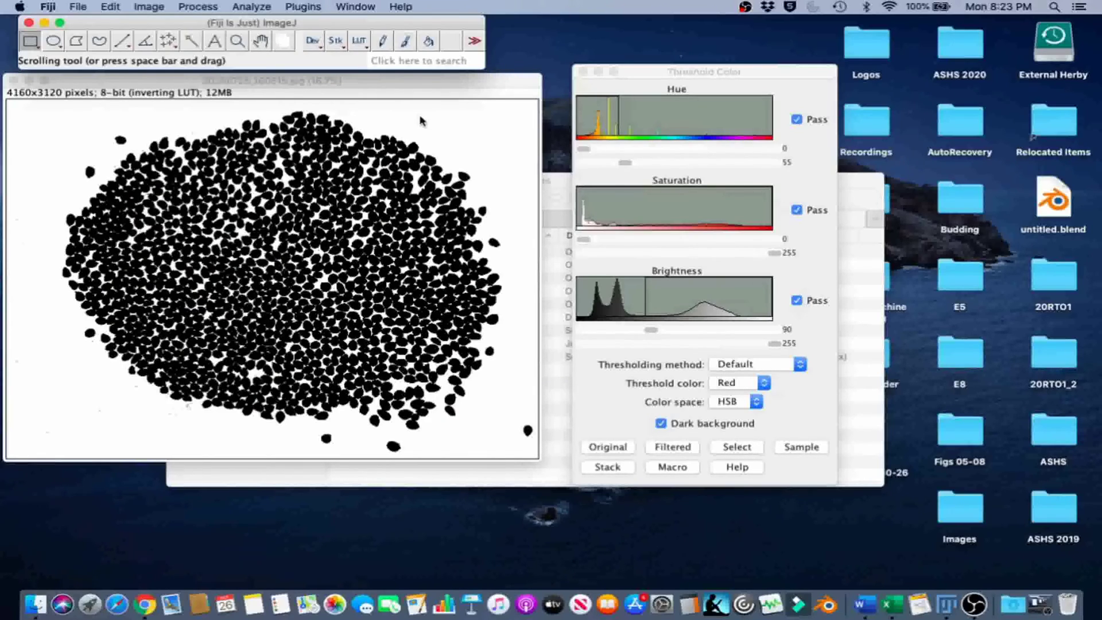
Apply Process > Binary > Watershed to split the touching seeds.
click(208, 6)
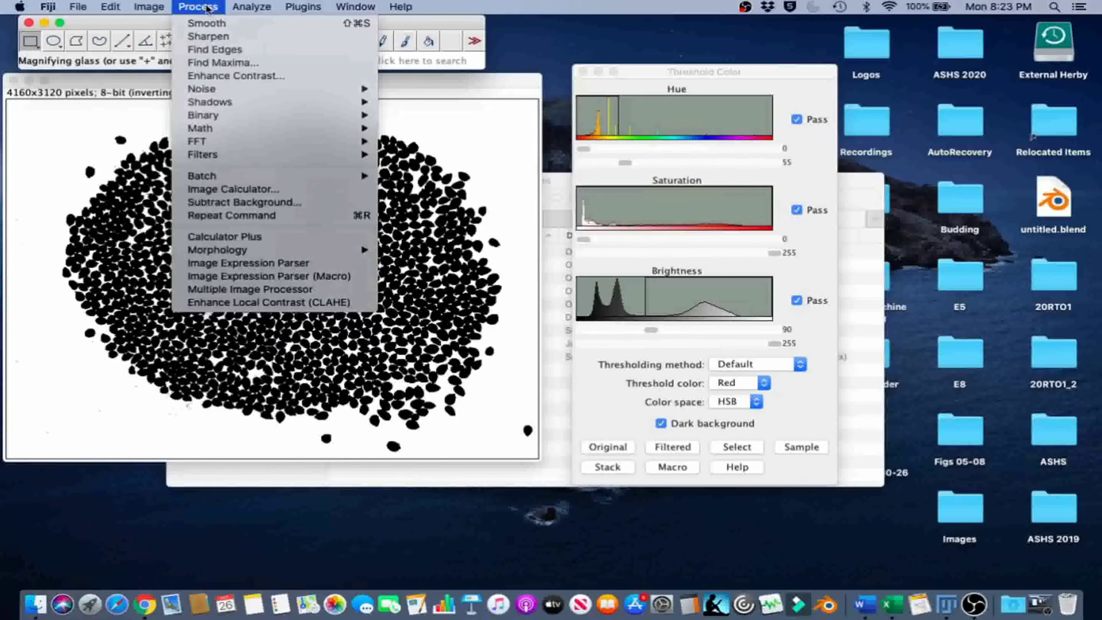
mouse_move(207, 117)
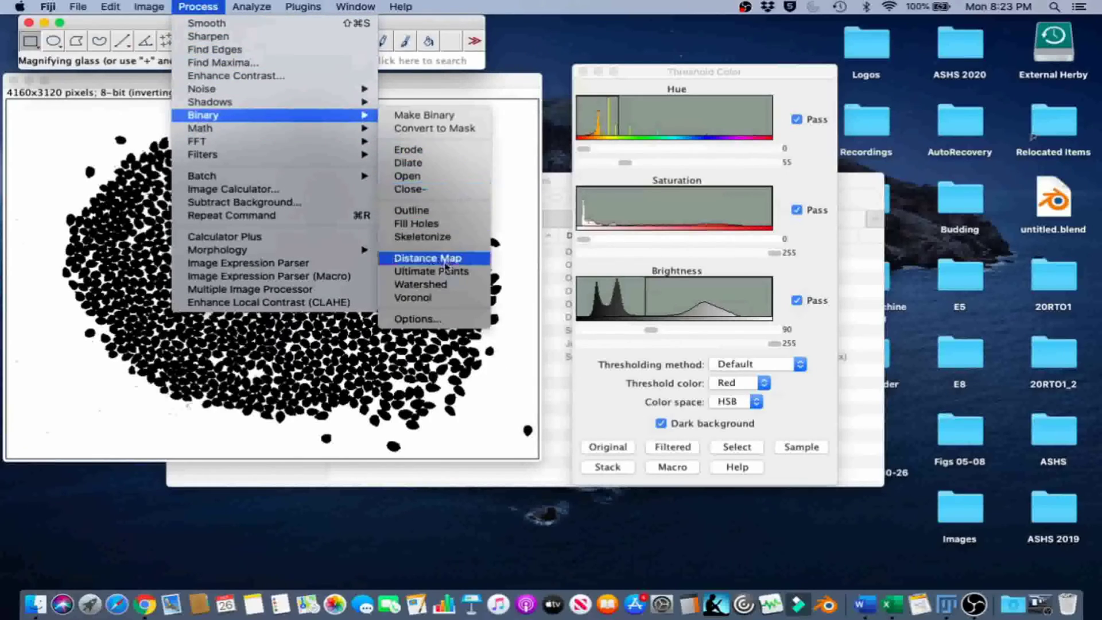
click(422, 284)
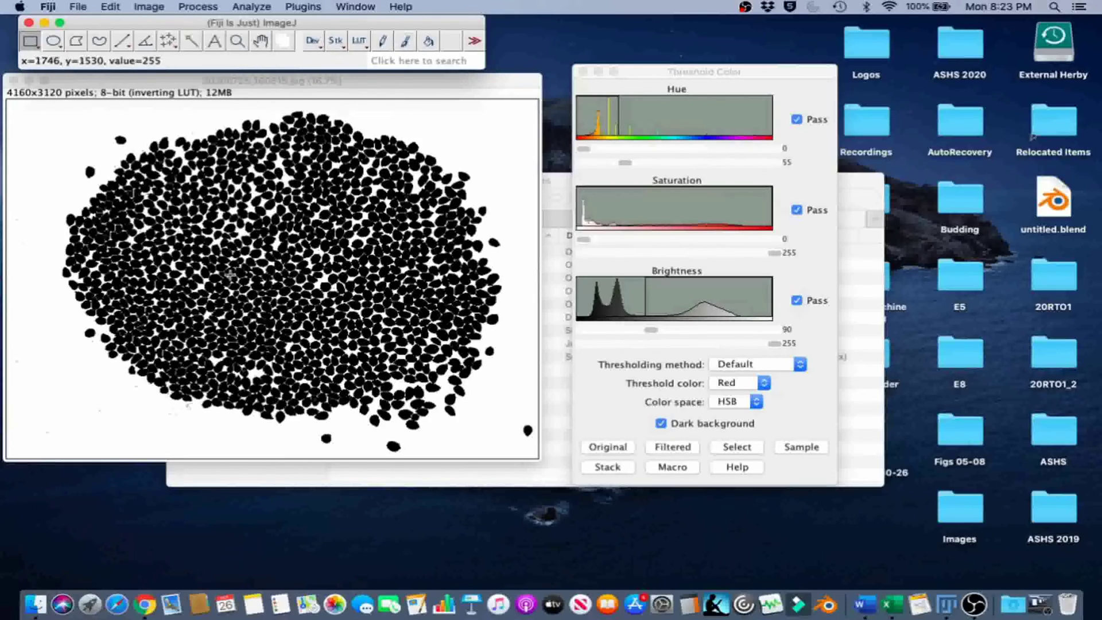
drag(133, 85, 138, 92)
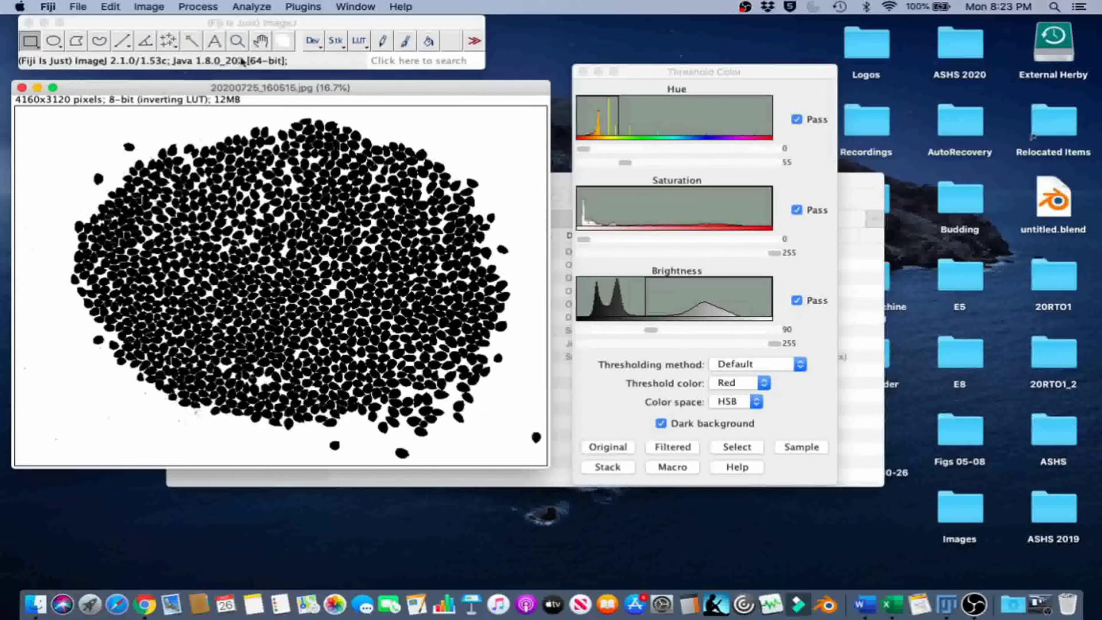
Run Analyze Particles showing Outlines, giving 2164 particles averaging 2589.411 in size.
click(260, 6)
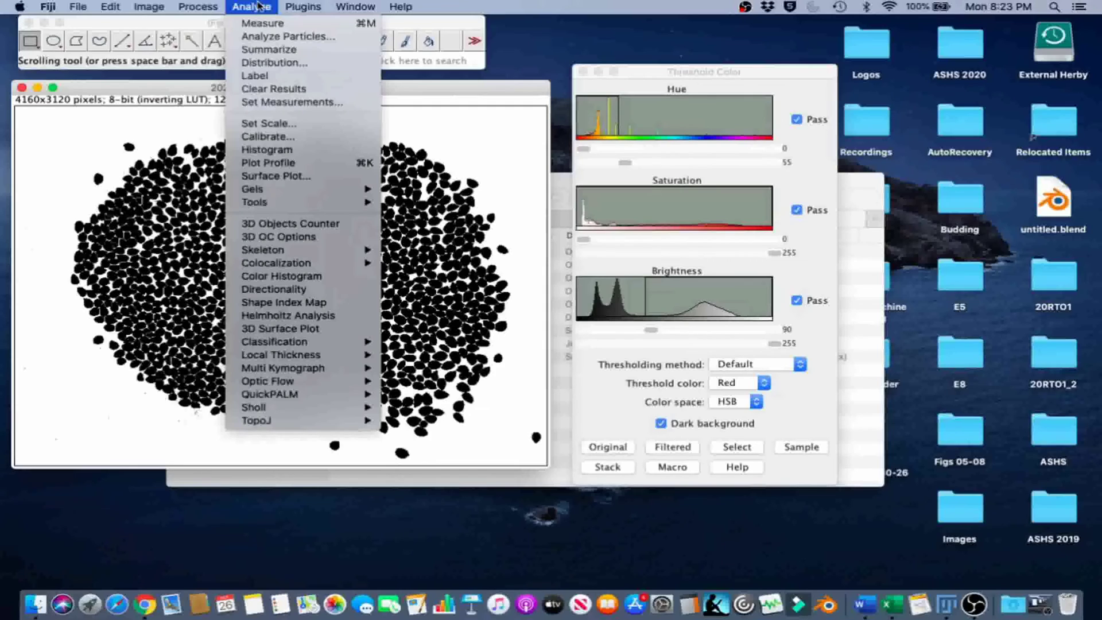
click(267, 38)
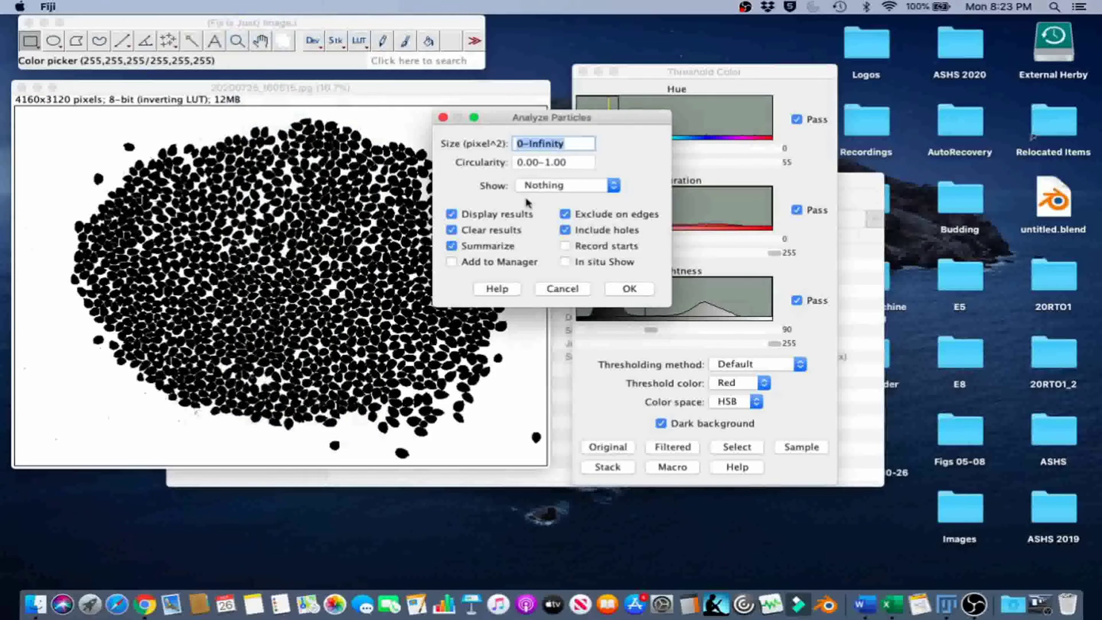
click(545, 185)
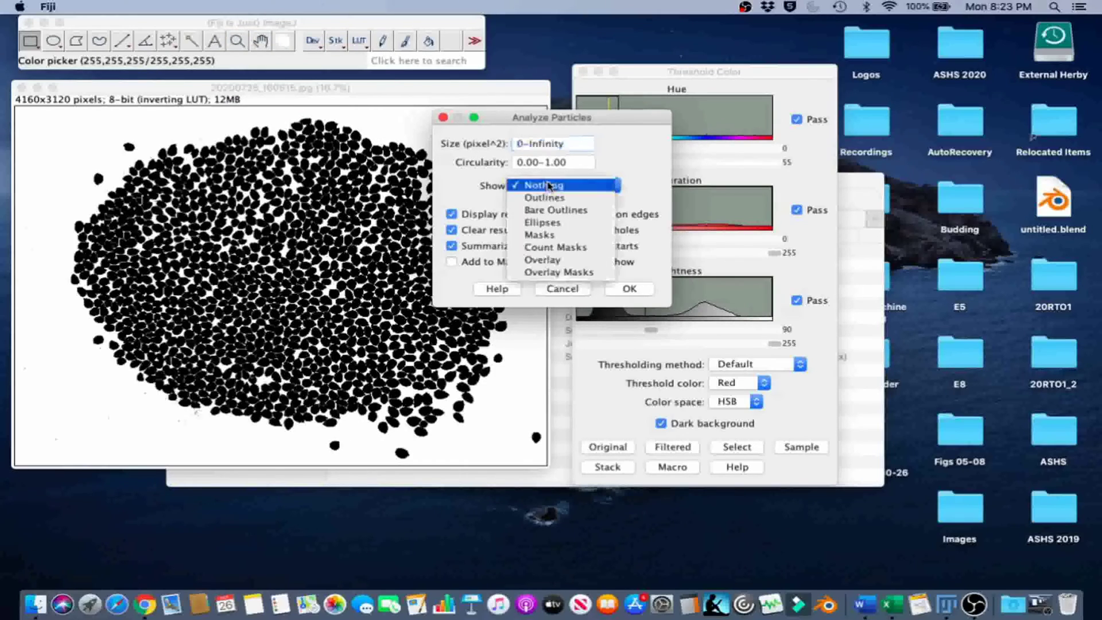
click(544, 198)
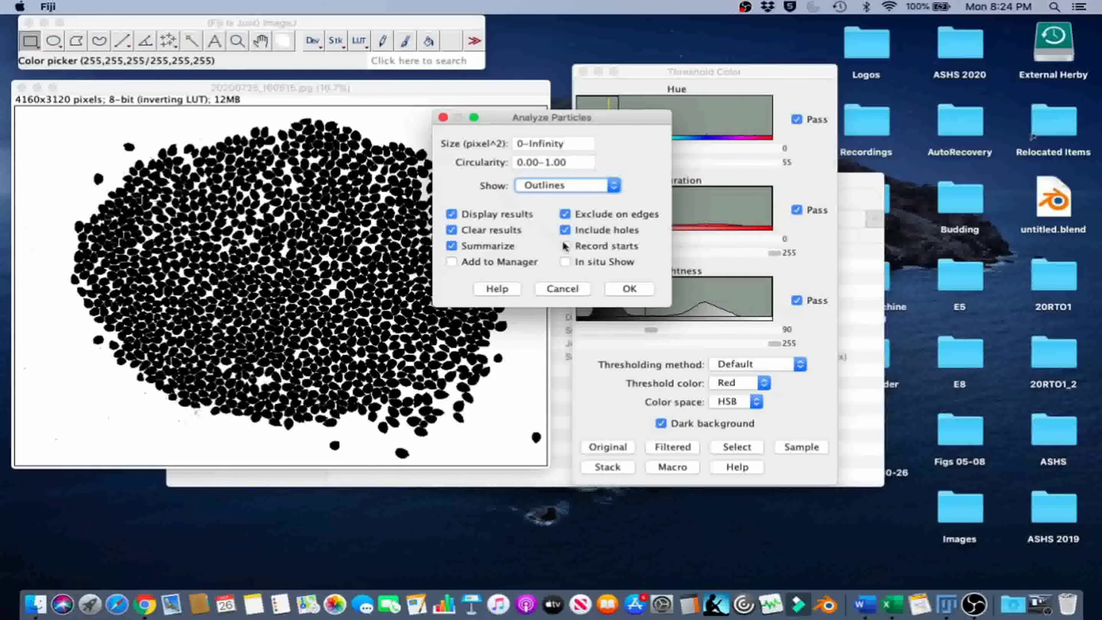
click(630, 289)
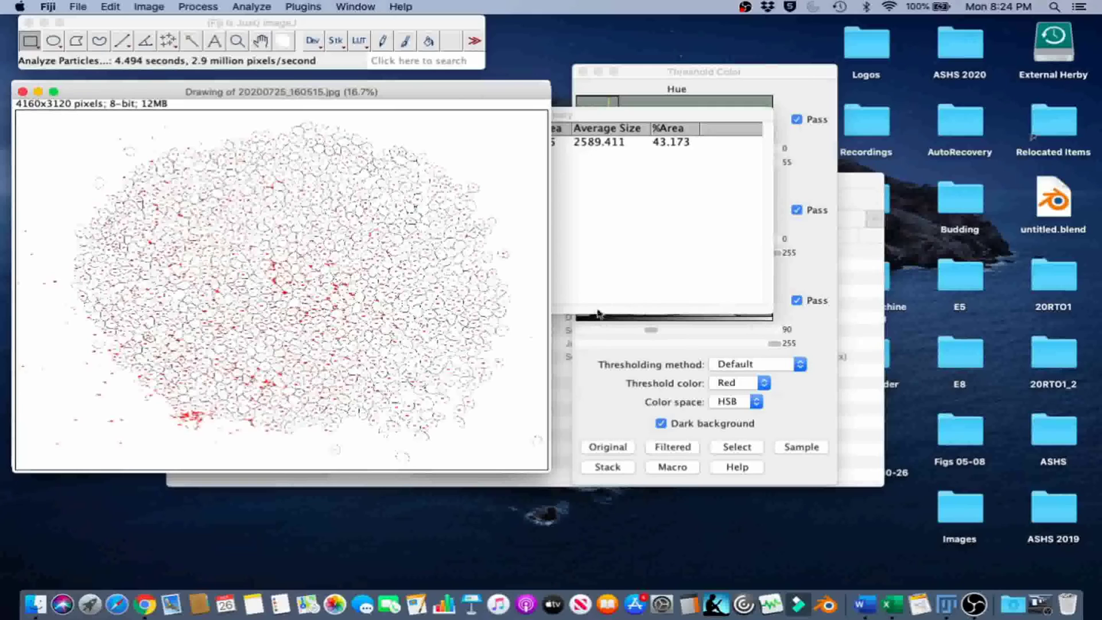
drag(446, 94, 471, 141)
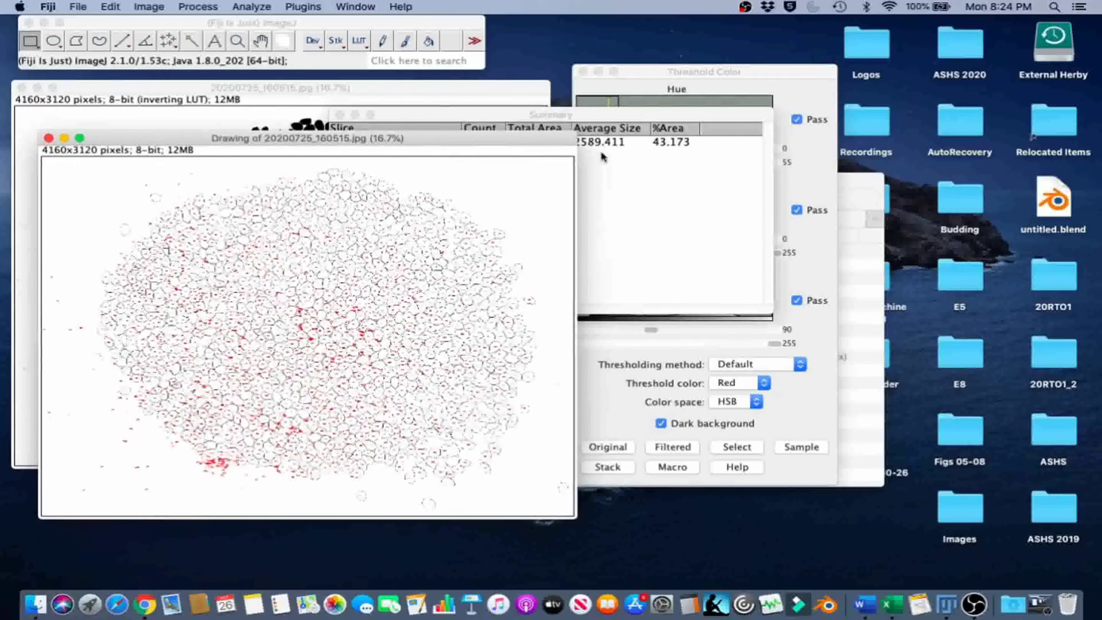
drag(600, 121, 623, 134)
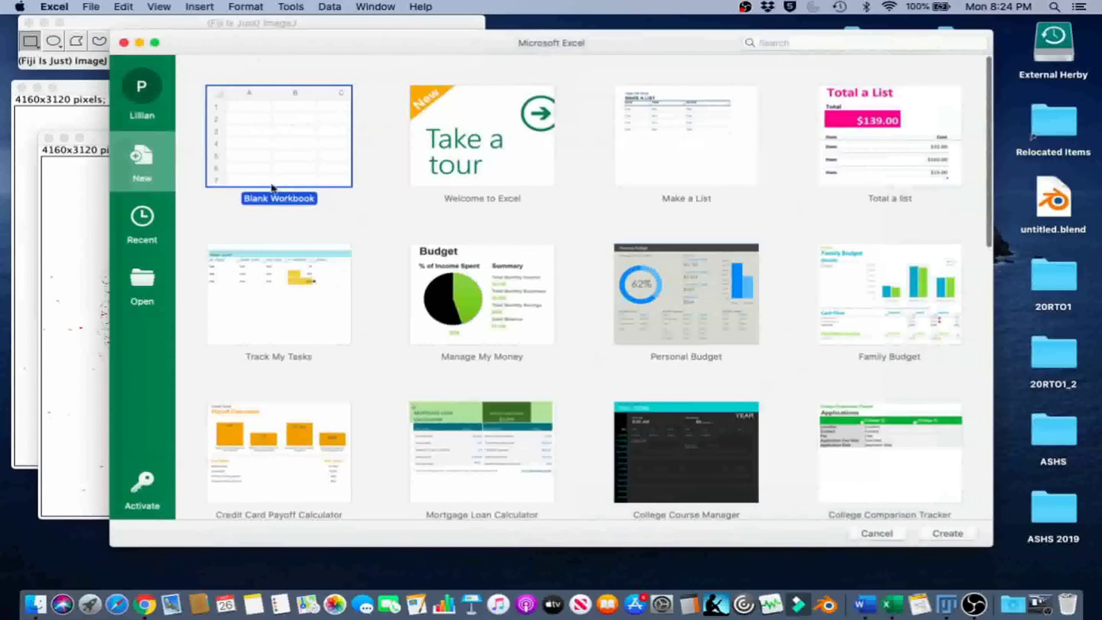
Create a blank Excel workbook and bring up Fiji's Results table.
click(937, 535)
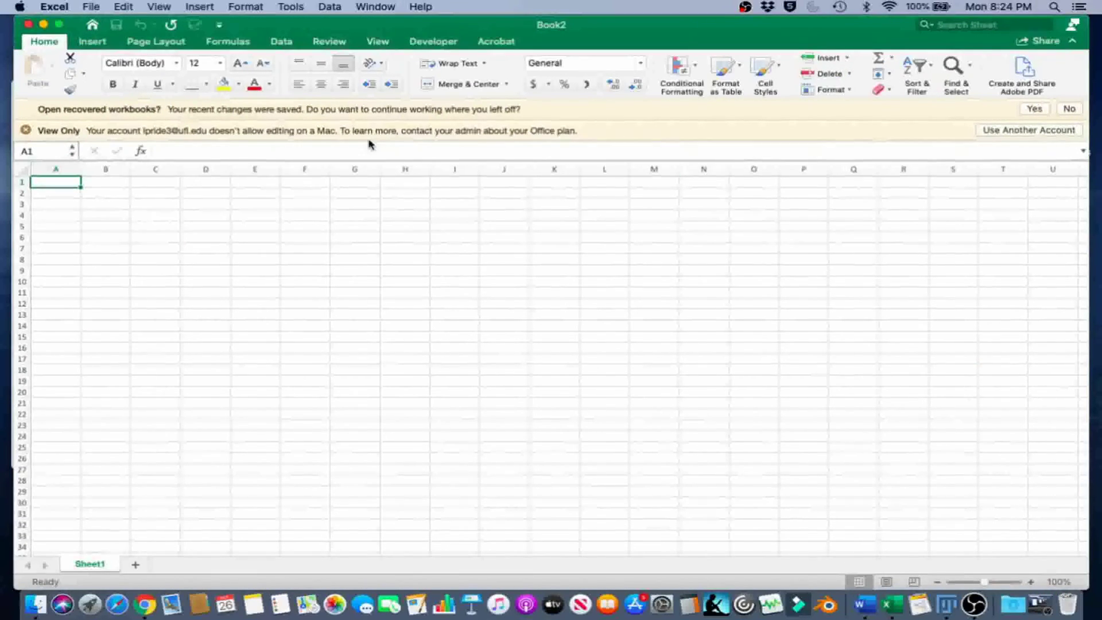
click(44, 24)
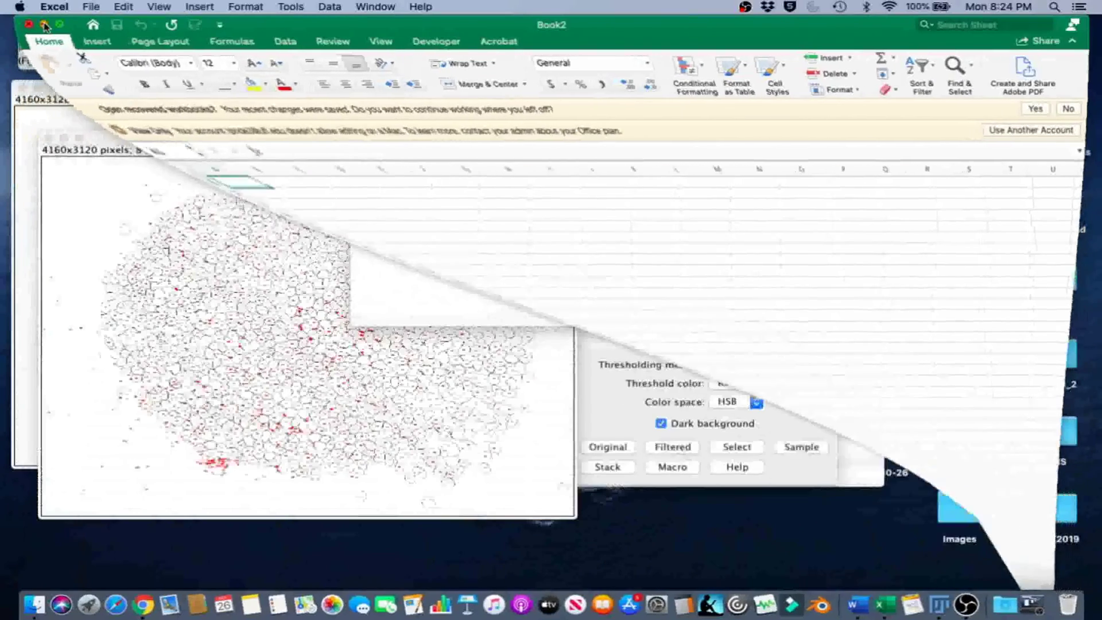
right_click(928, 611)
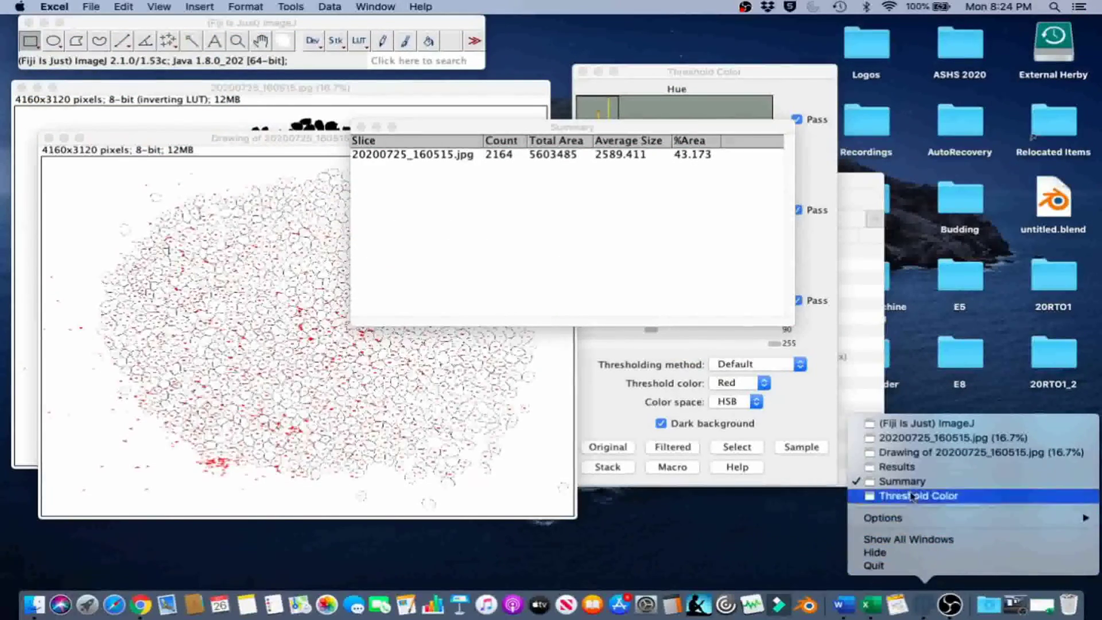
click(897, 466)
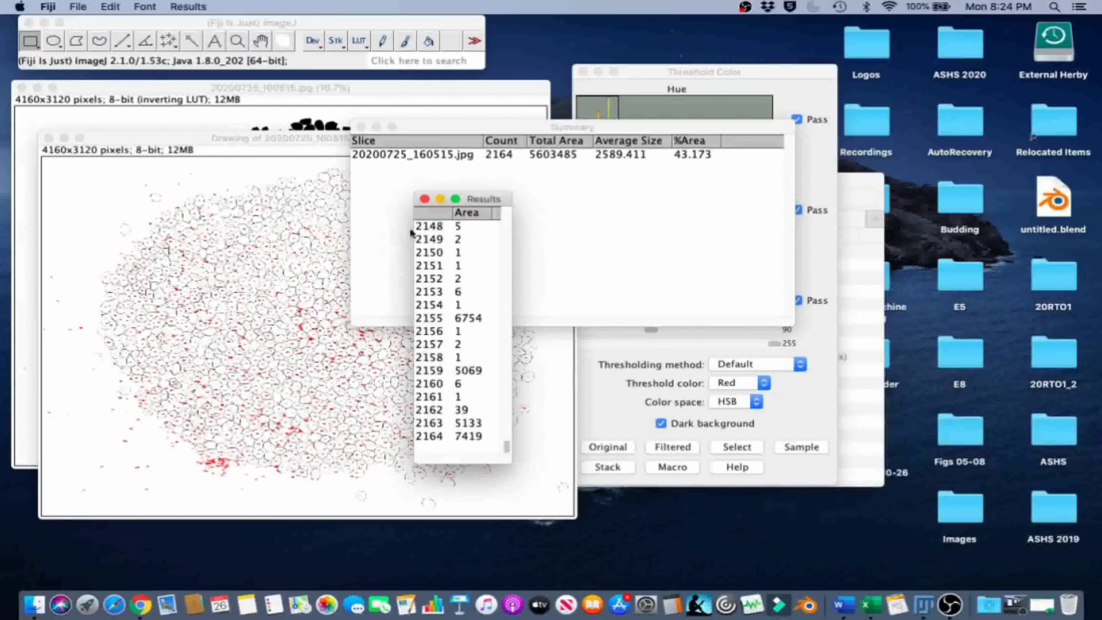
Select and copy all 2164 area rows from the Results table.
click(459, 438)
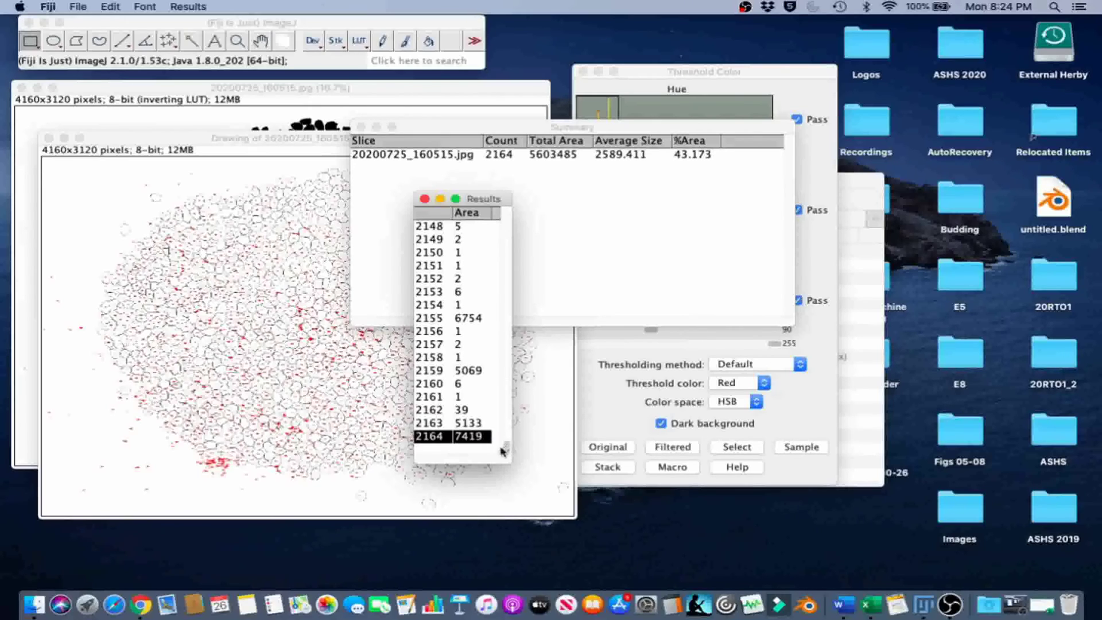
drag(502, 450, 508, 202)
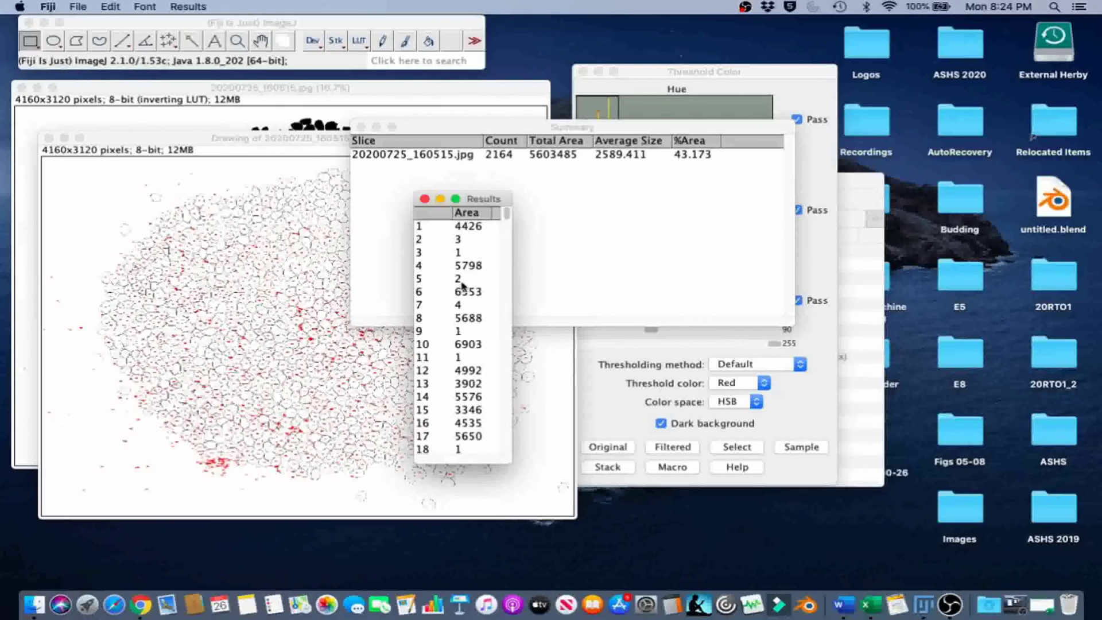
key(super+a)
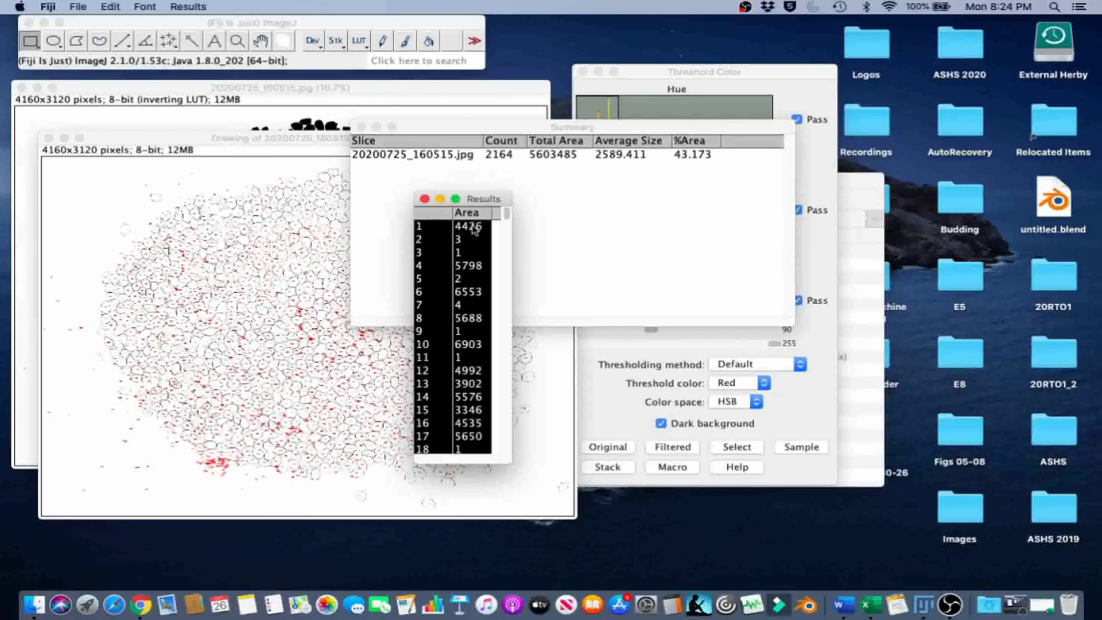
key(super+c)
click(1040, 606)
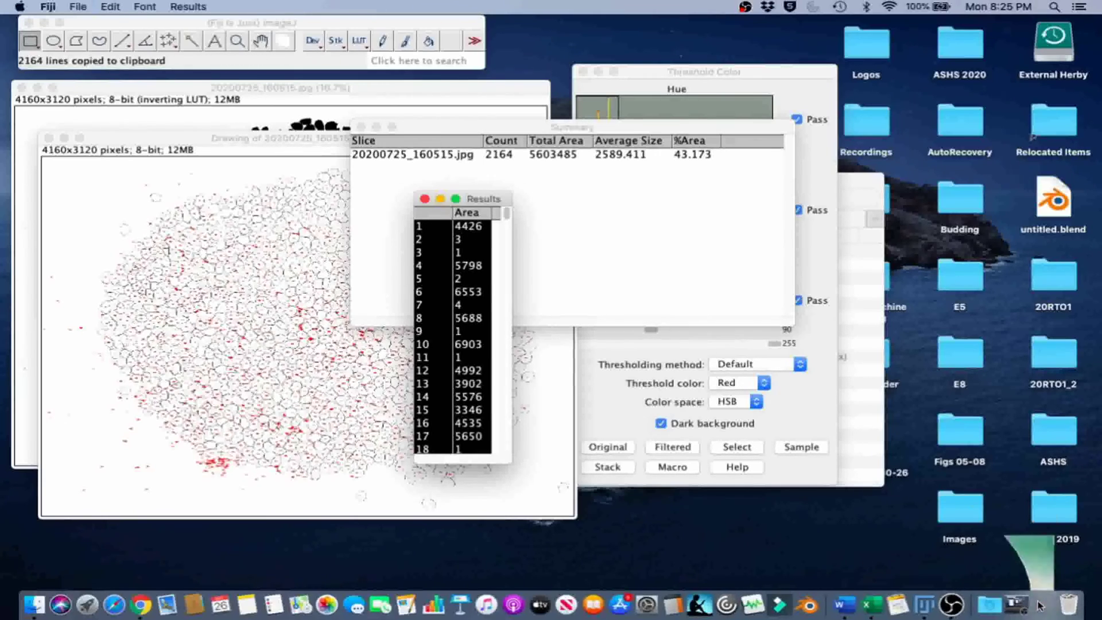
Paste the results from A2 and add headings Num in A1 and Area in B1.
click(56, 193)
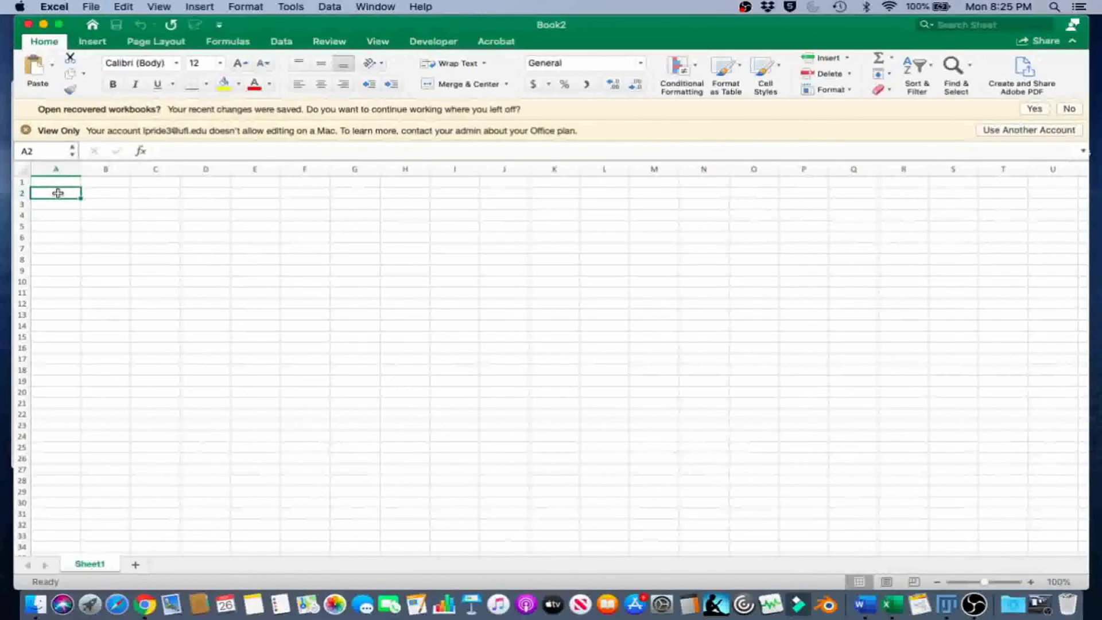
key(super+v)
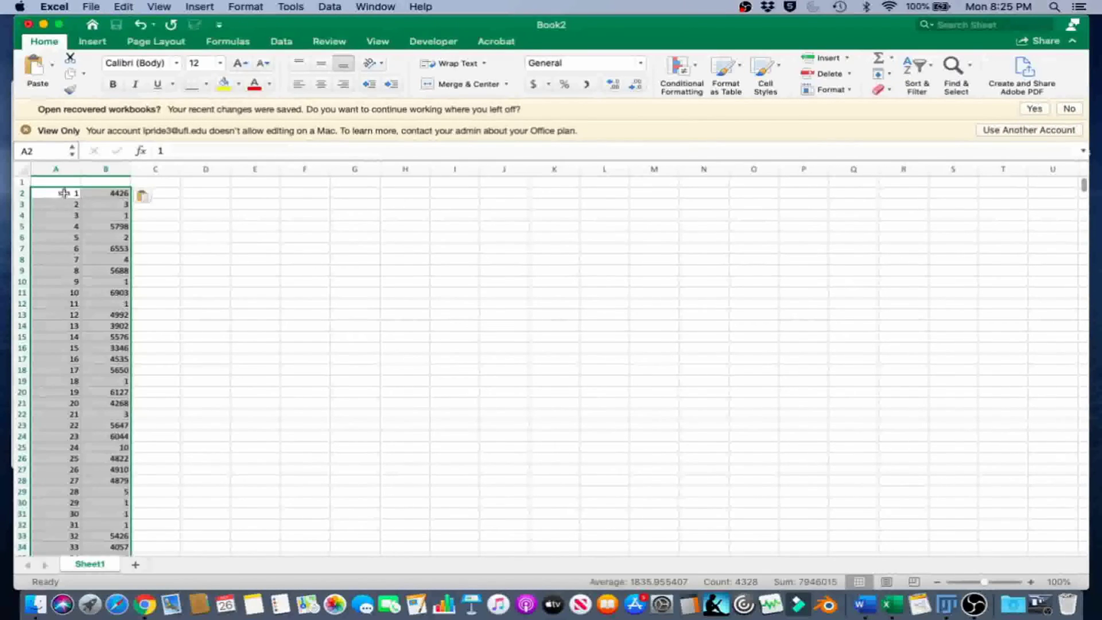
click(56, 182)
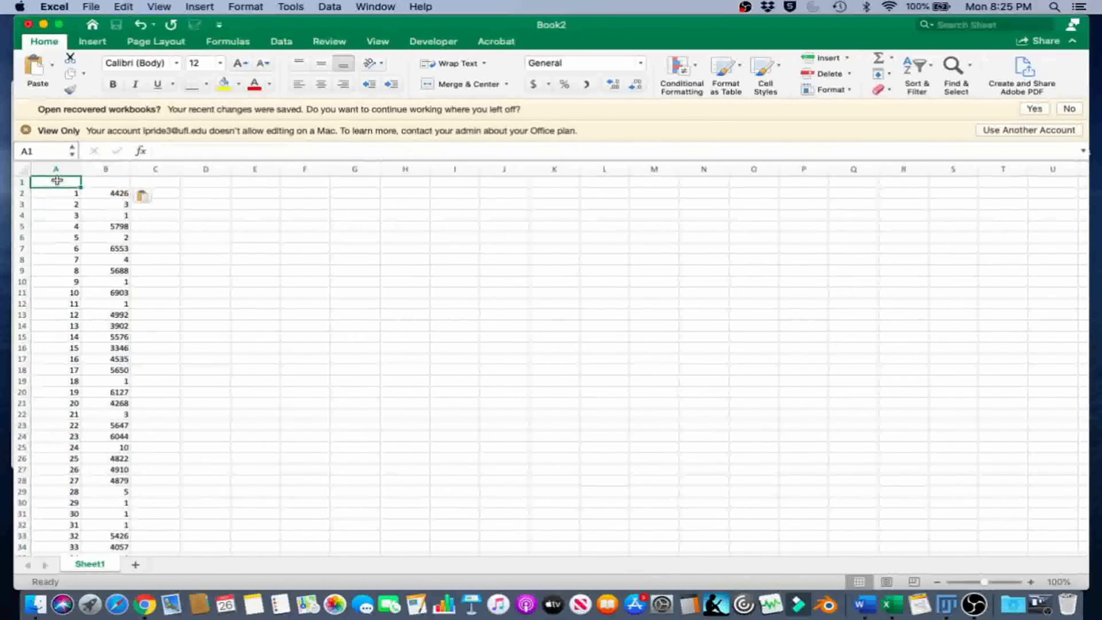
text(Num)
click(105, 181)
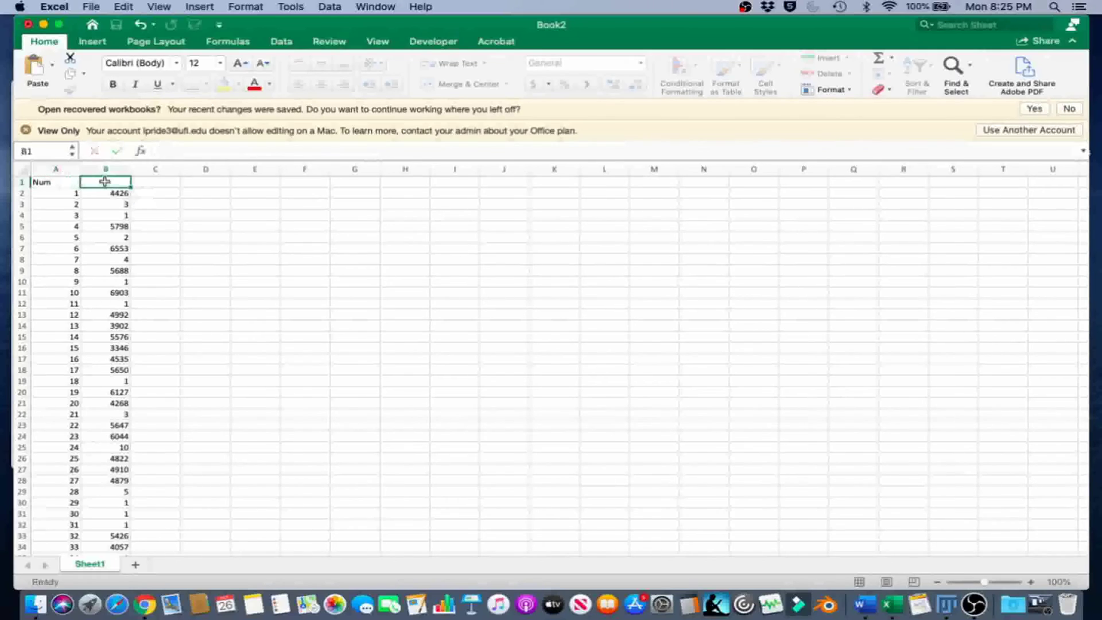
text(Area)
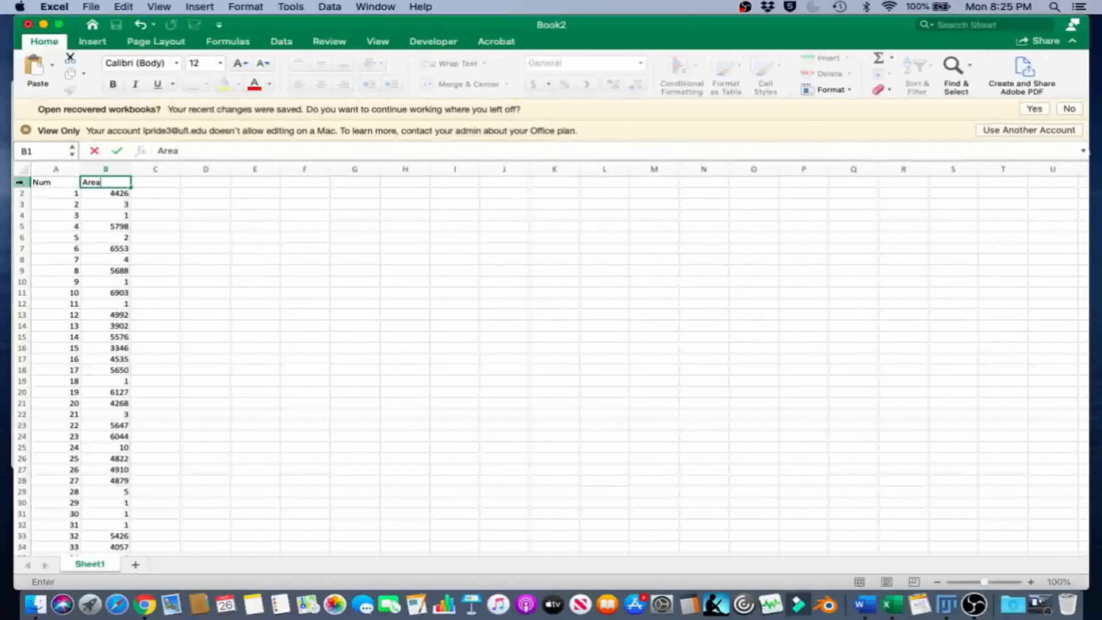
click(21, 182)
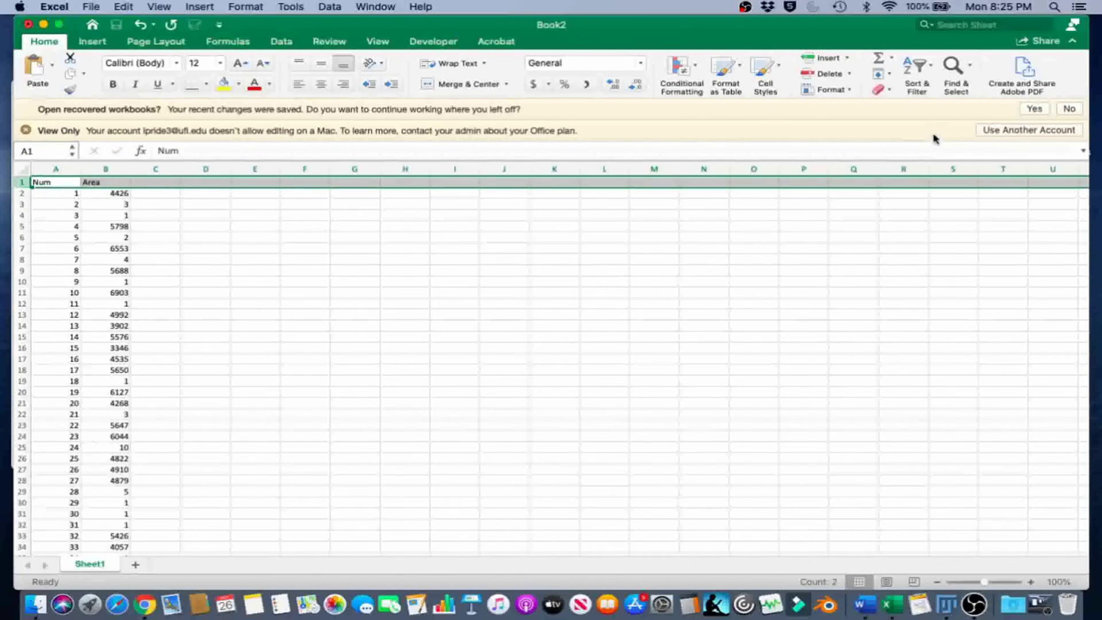
Add filters and sort the Area column from smallest to largest.
click(917, 66)
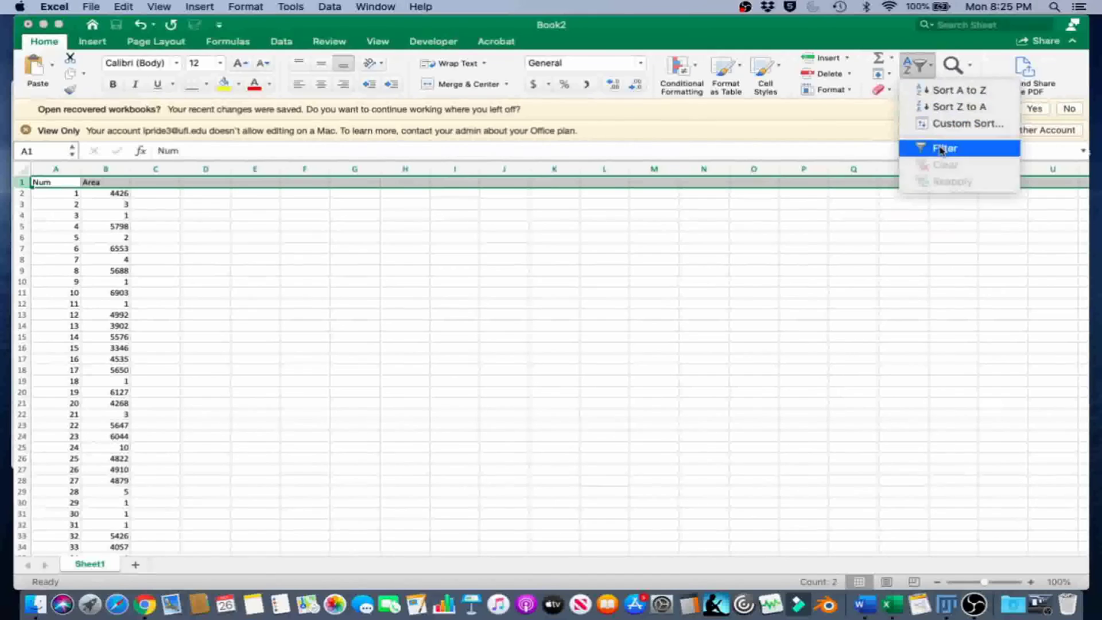
click(941, 151)
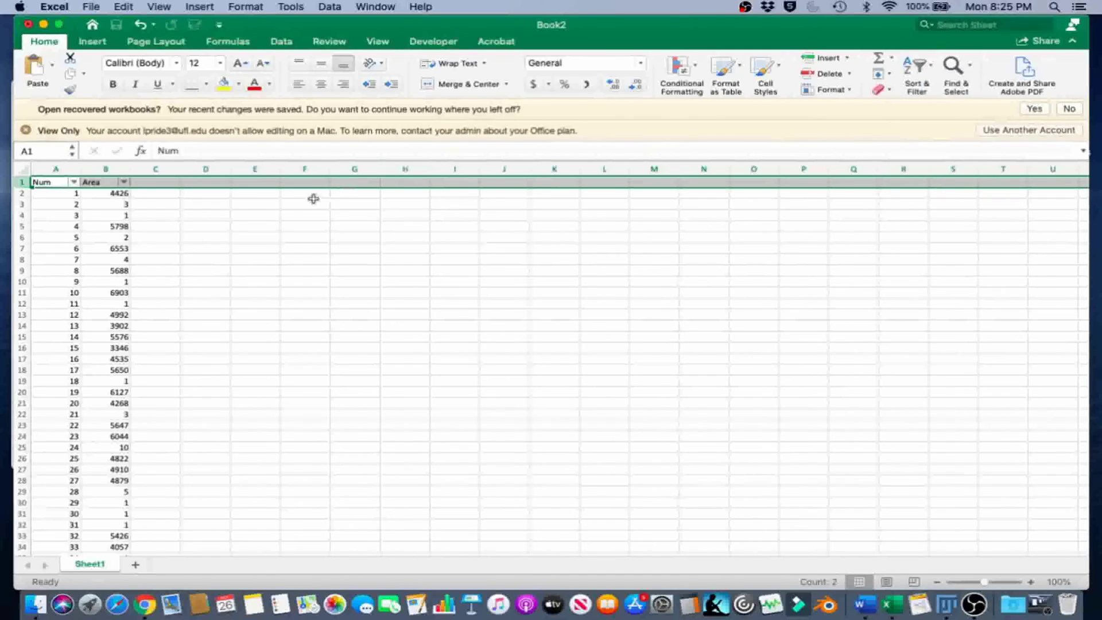
click(123, 183)
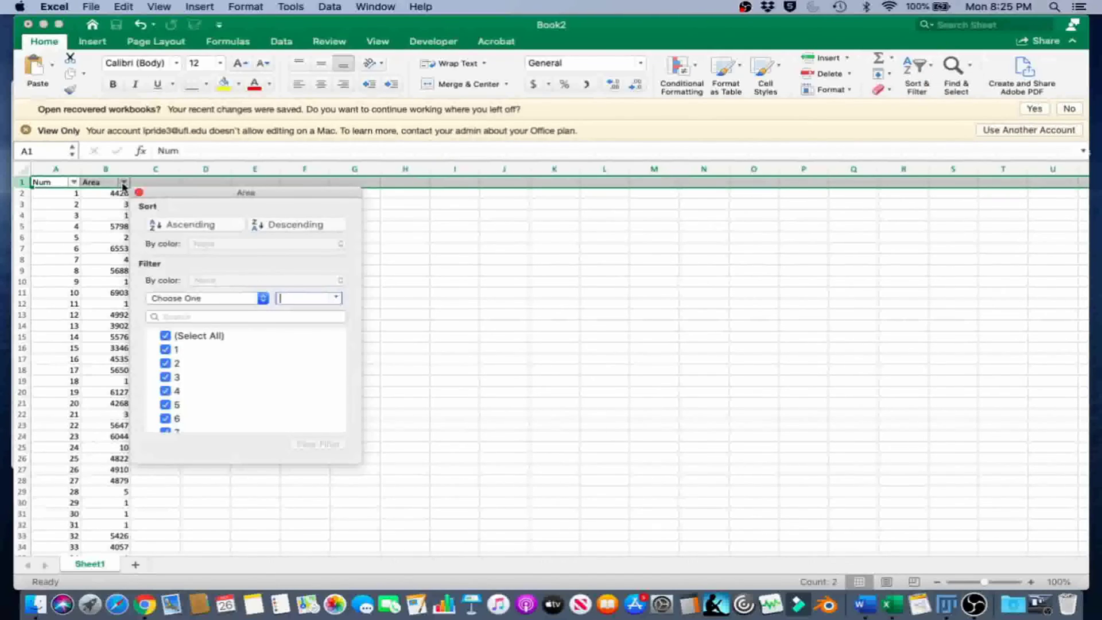
click(189, 225)
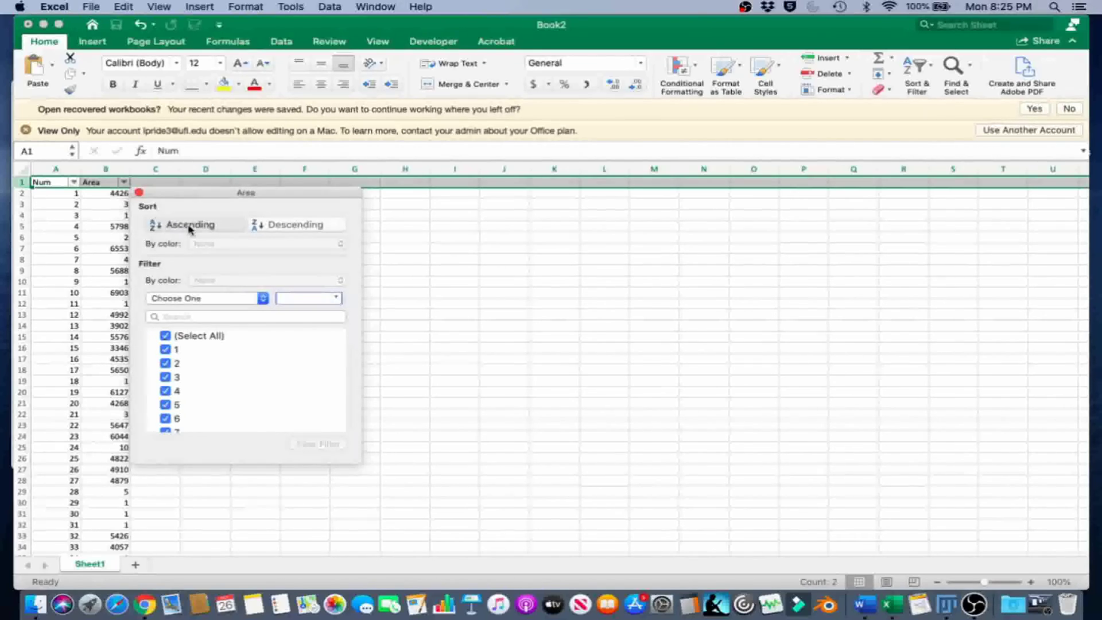
key(Escape)
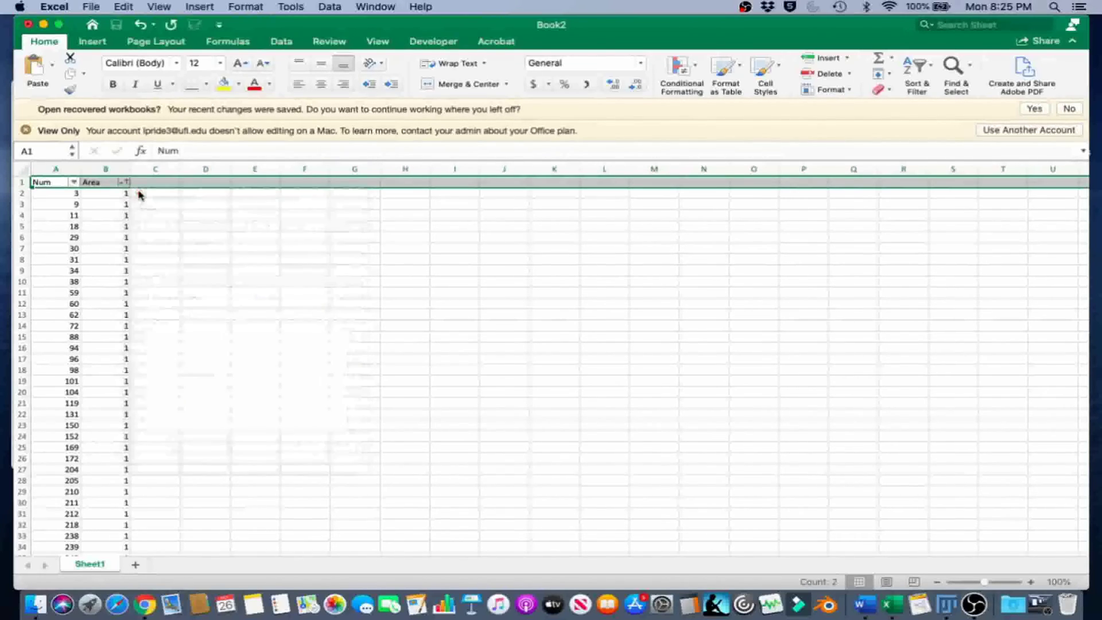
Find row 1061 where areas jump from 51 to 574, then move Excel aside.
scroll(144, 297, down, 10)
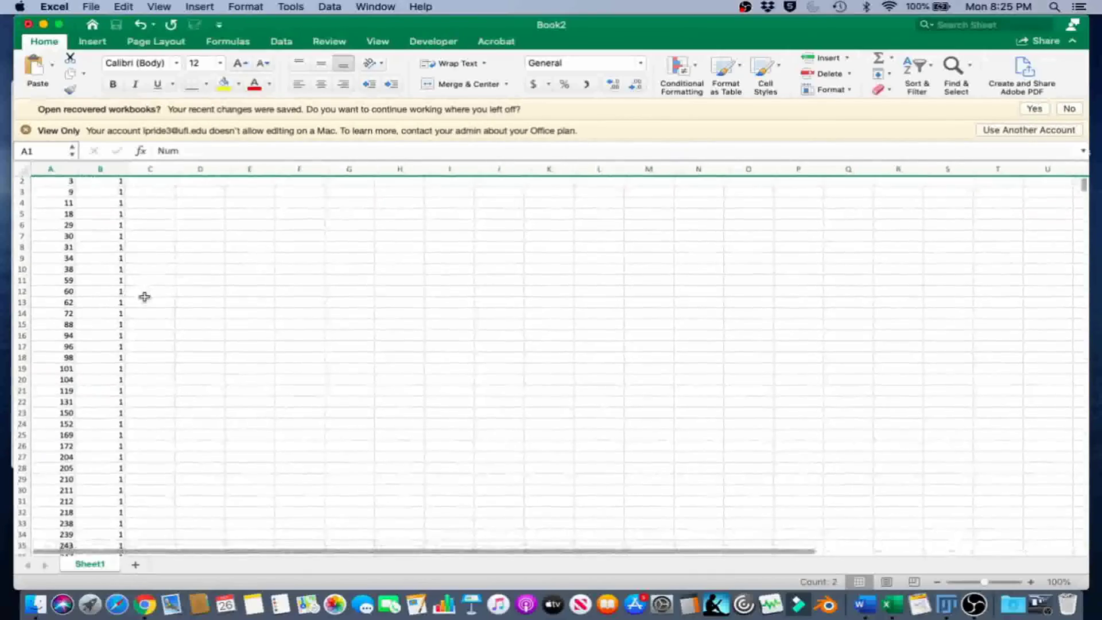
scroll(145, 297, down, 20)
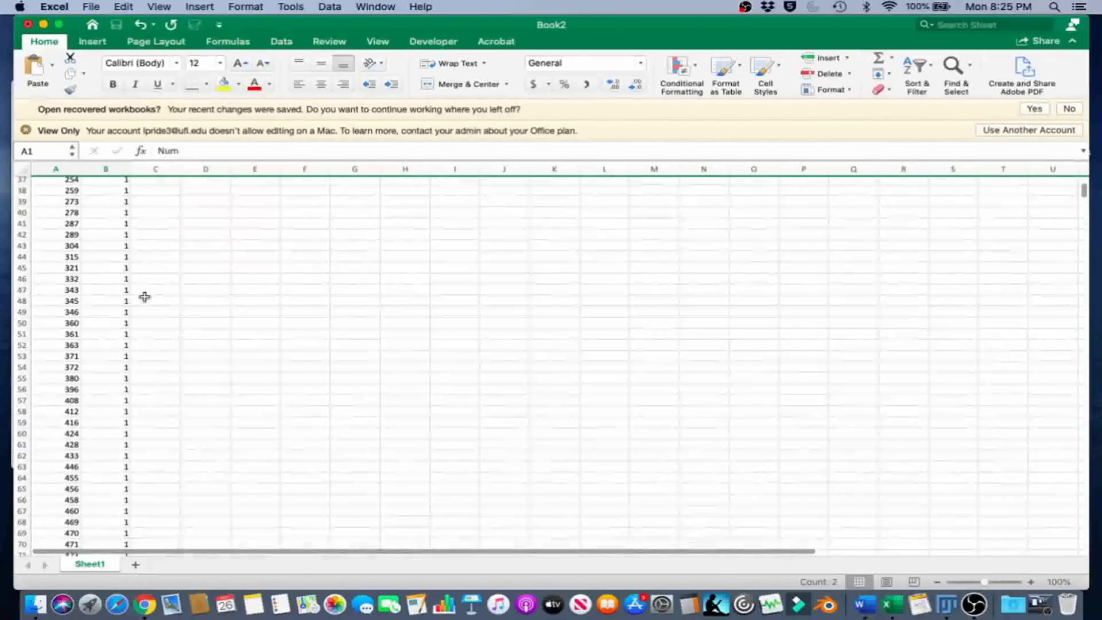
scroll(144, 297, down, 20)
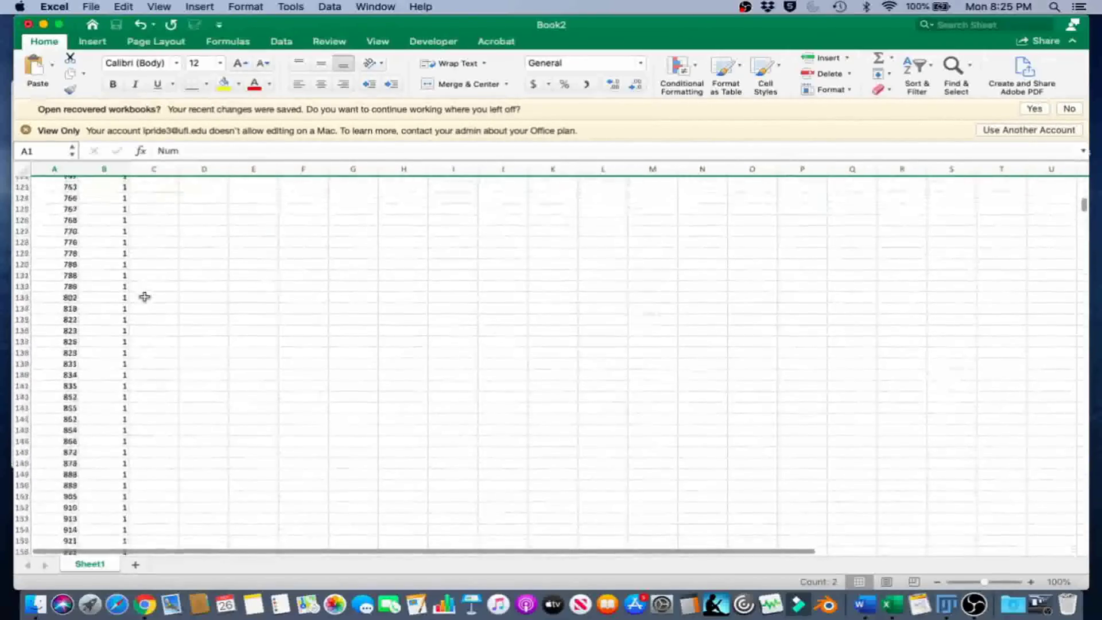
scroll(145, 297, down, 20)
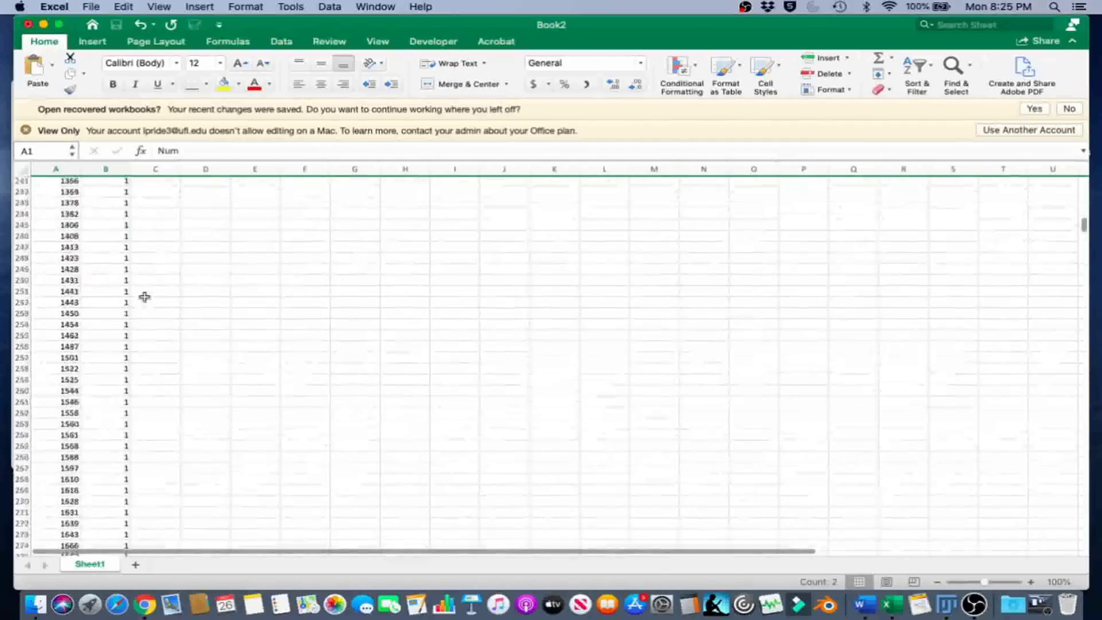
scroll(145, 297, down, 20)
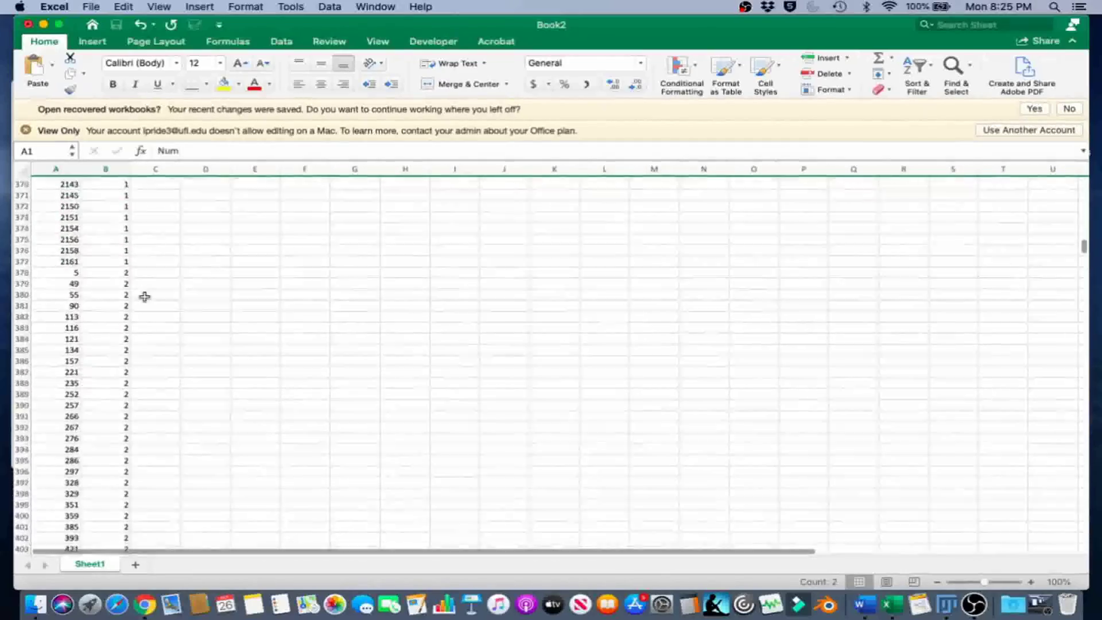
scroll(145, 297, down, 20)
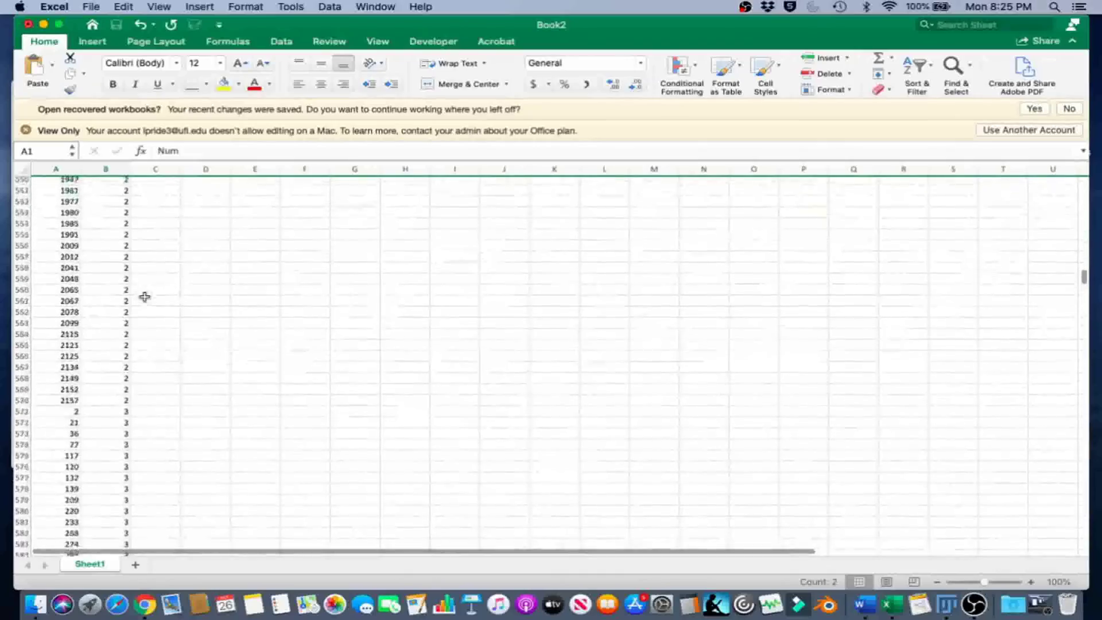
scroll(144, 297, down, 20)
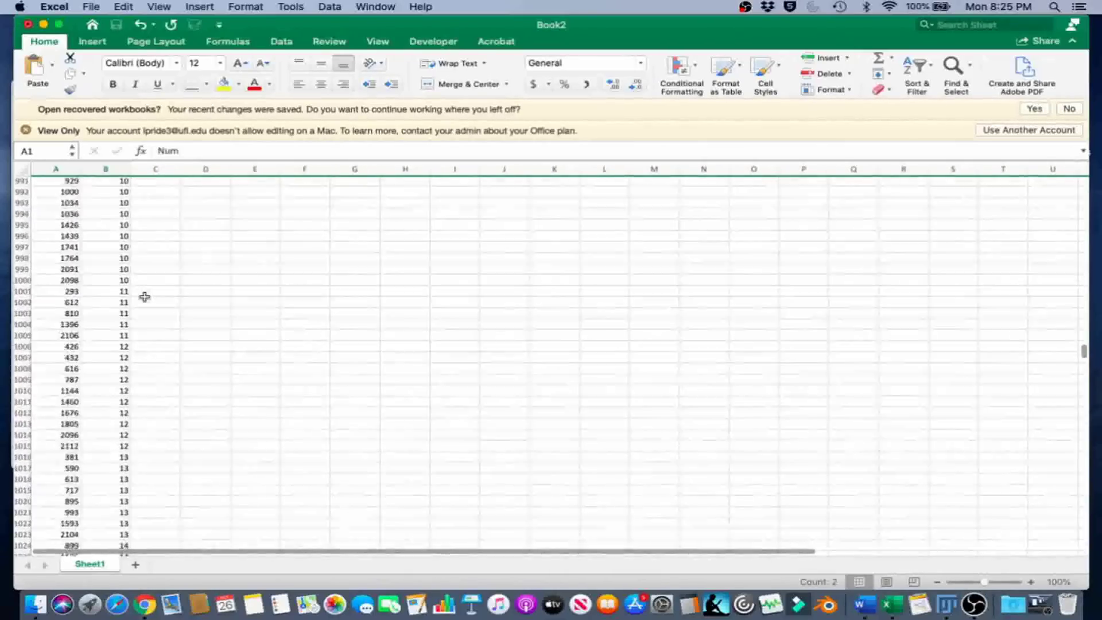
scroll(145, 297, up, 7)
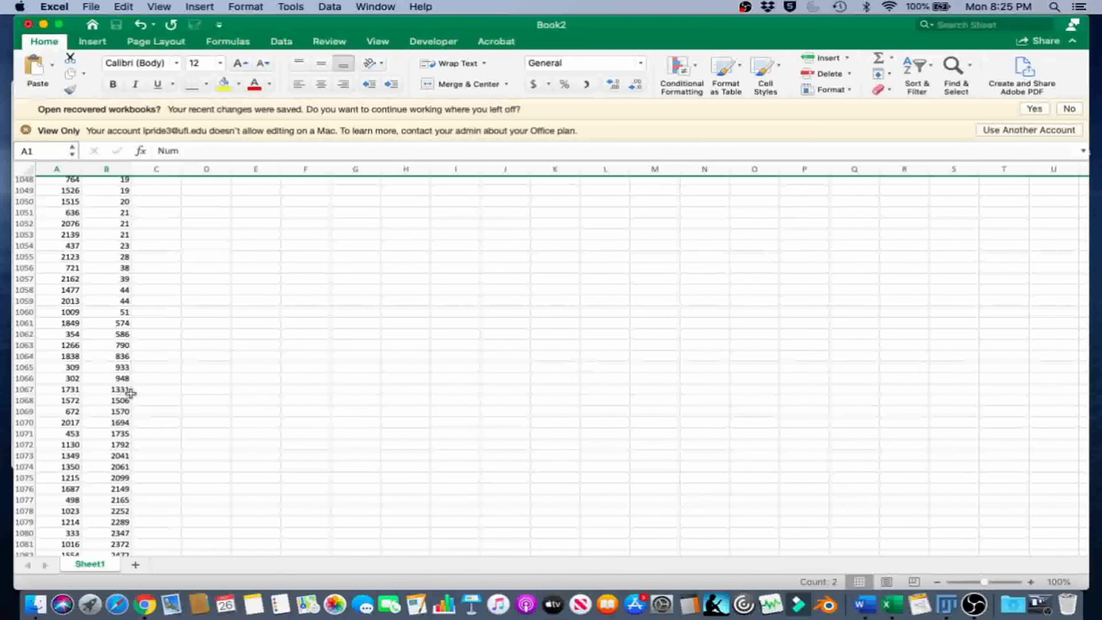
drag(290, 26, 755, 37)
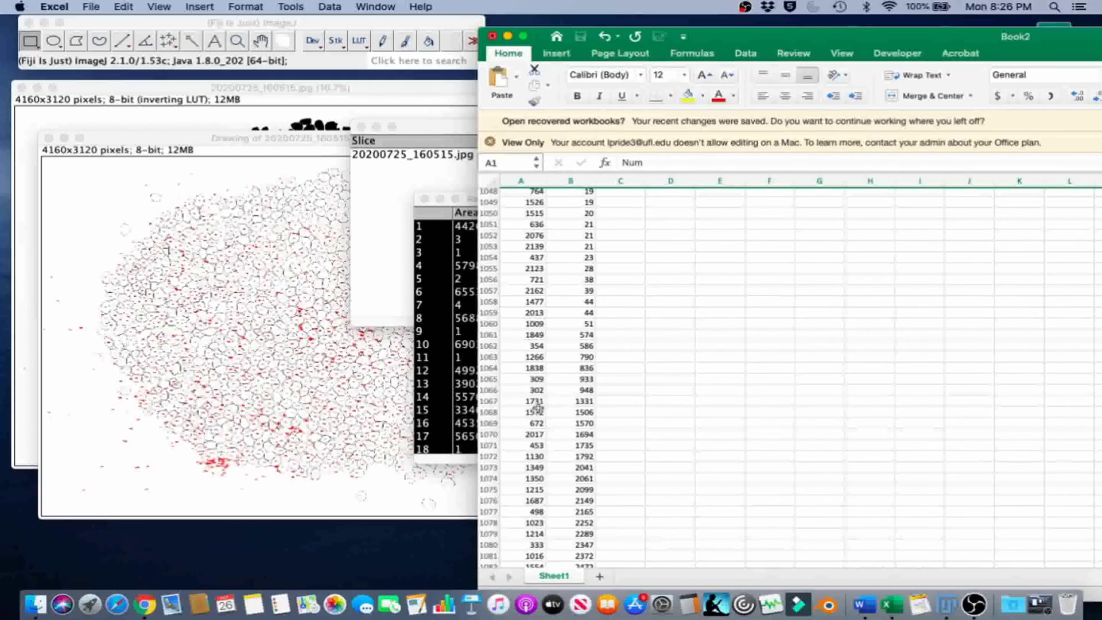
Zoom into the outline drawing and select the Hand tool.
click(221, 190)
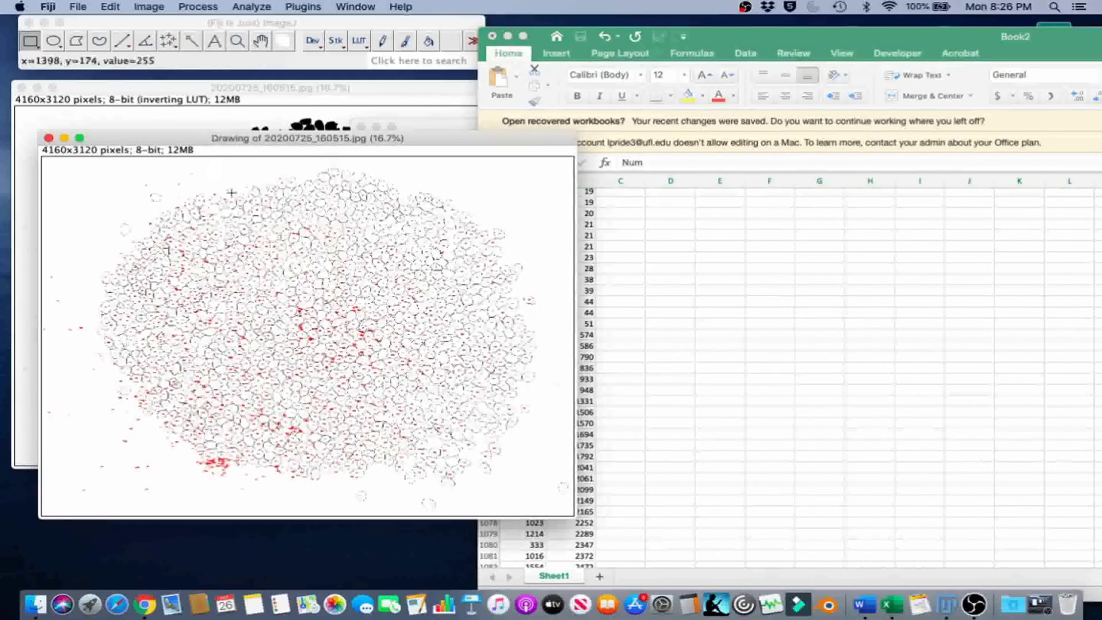
scroll(398, 347, up, 5)
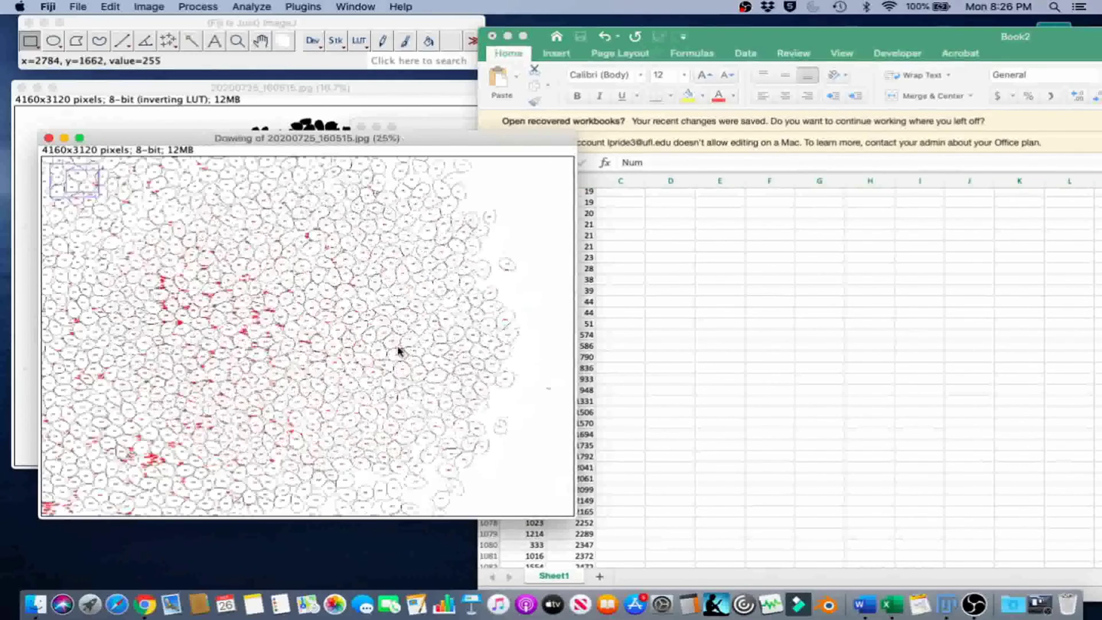
scroll(398, 349, up, 1)
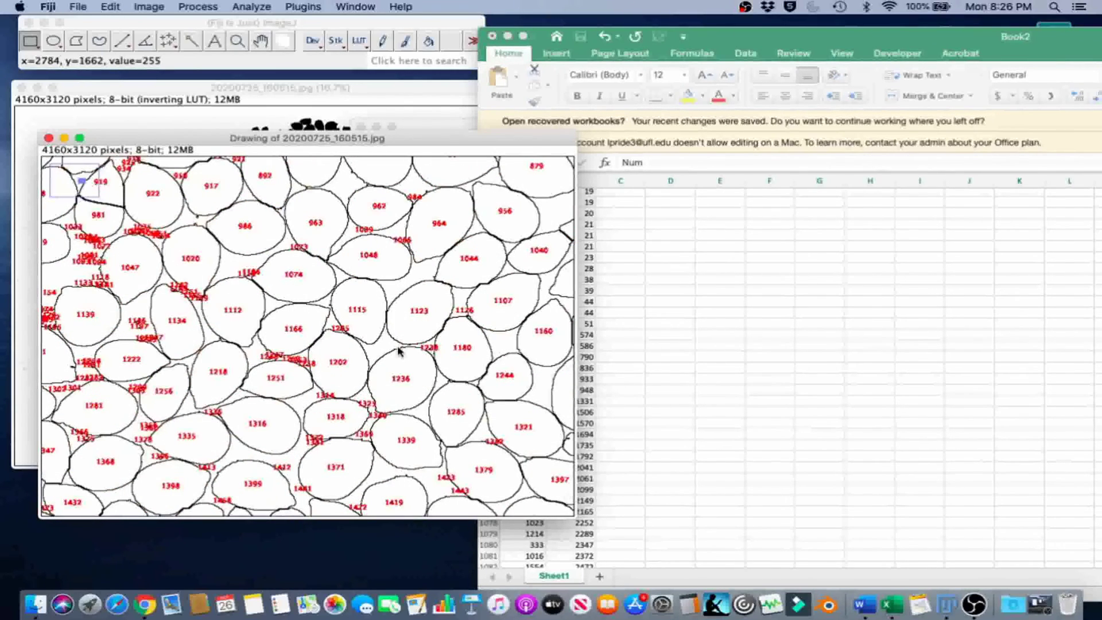
click(262, 42)
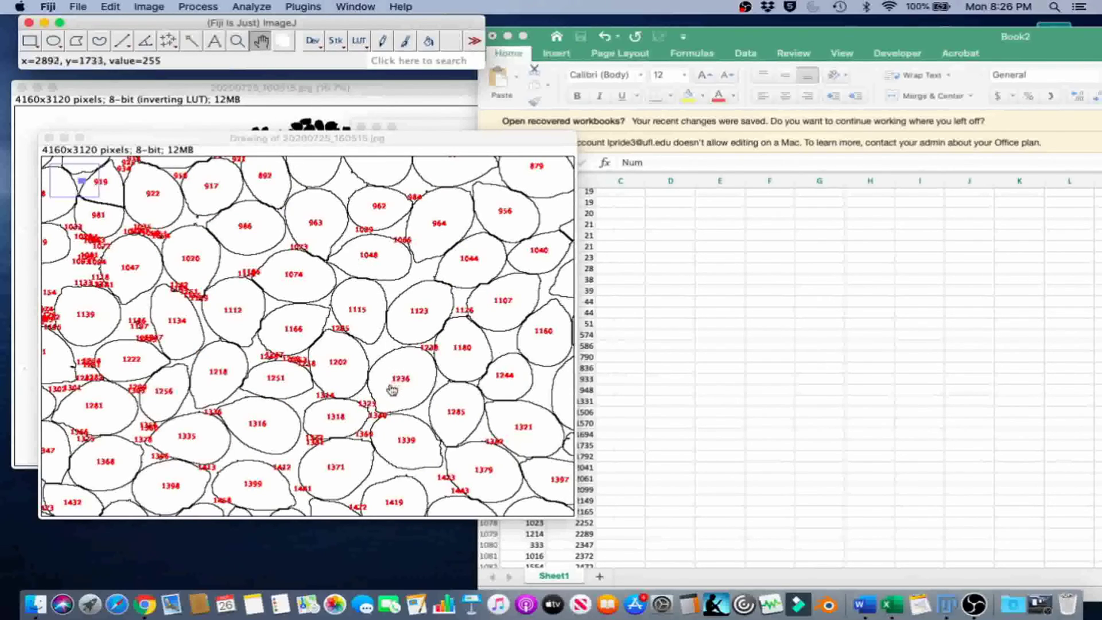
Pan across the drawing to inspect numbered seeds around 1385–1883 against the sorted areas.
click(697, 284)
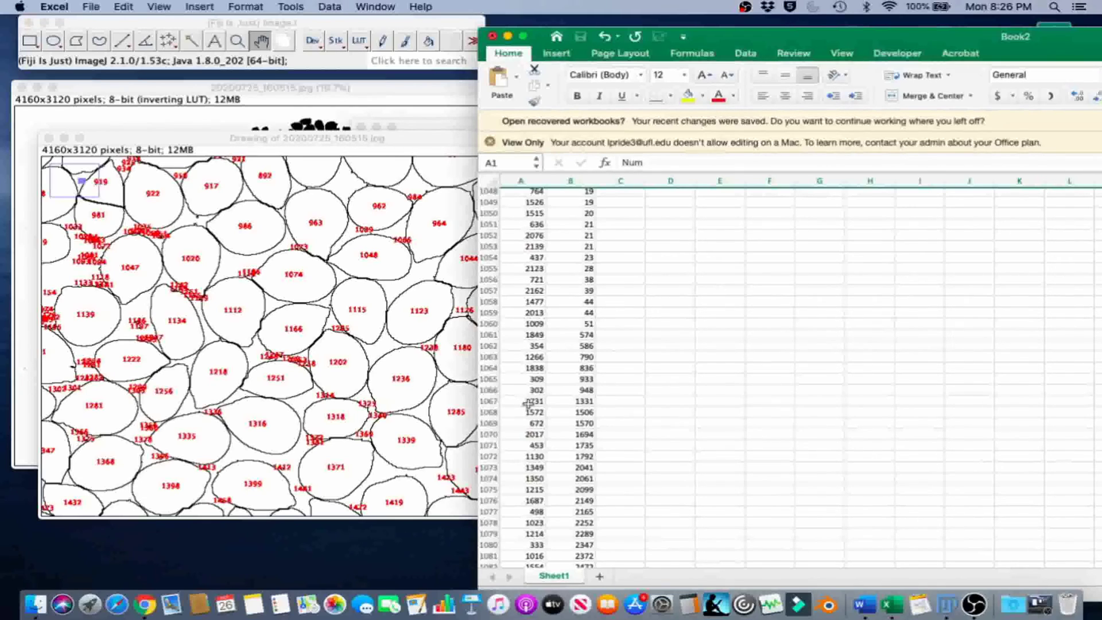
click(354, 407)
mouse_move(354, 407)
mouse_down()
mouse_move(371, 297)
mouse_move(405, 210)
mouse_up()
drag(395, 403, 388, 263)
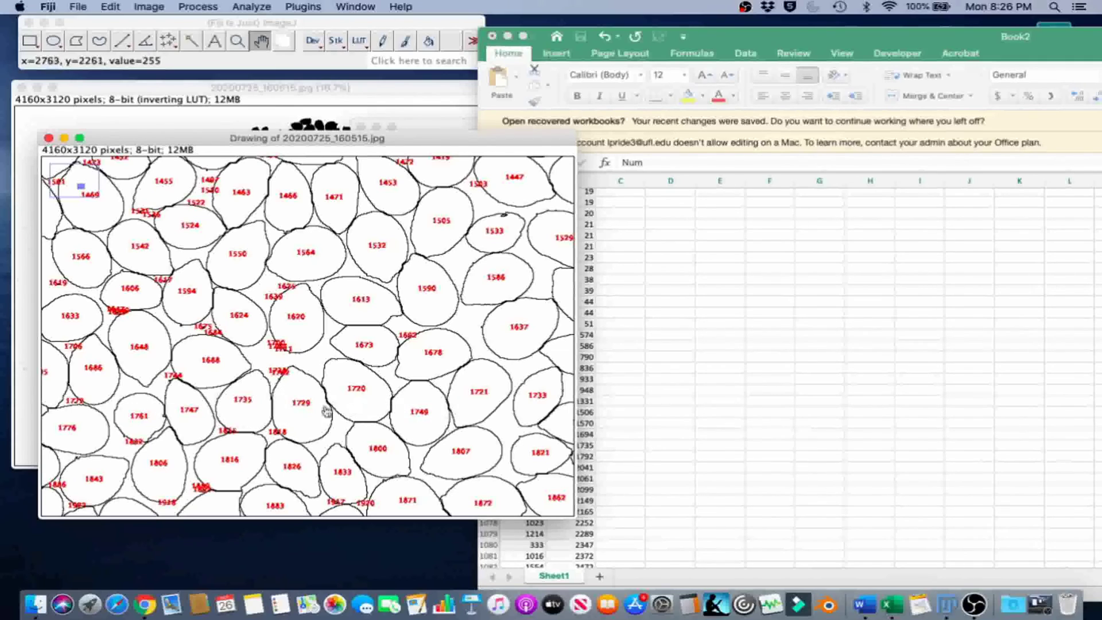
drag(408, 394, 188, 388)
drag(367, 391, 172, 393)
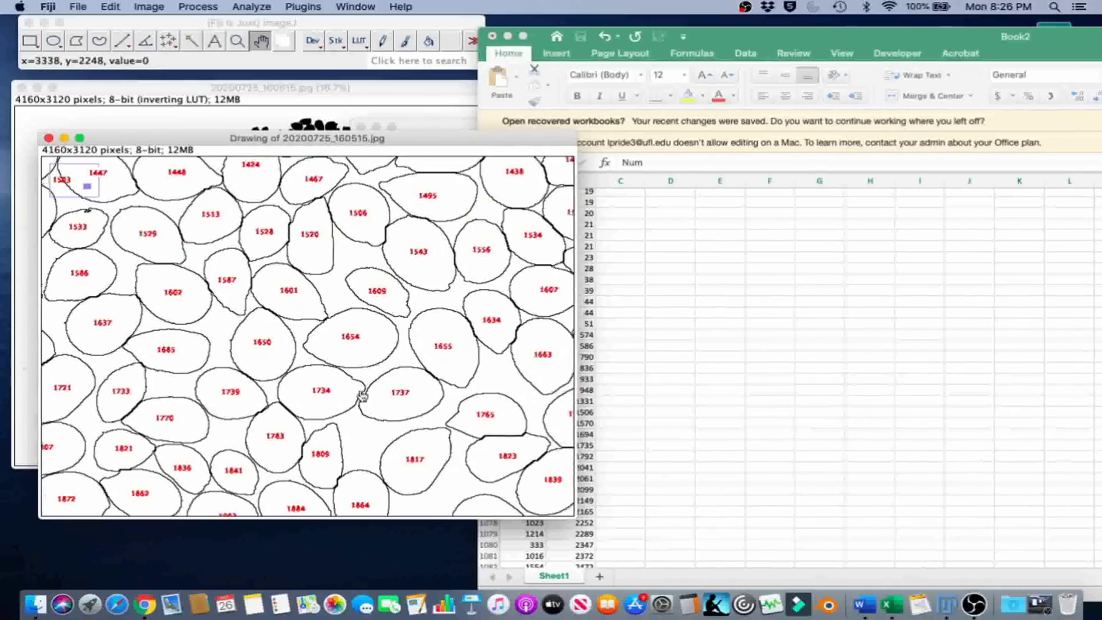
mouse_move(362, 396)
mouse_down()
mouse_move(143, 394)
mouse_move(240, 393)
mouse_up()
drag(113, 395, 373, 399)
drag(144, 403, 295, 403)
drag(49, 403, 288, 426)
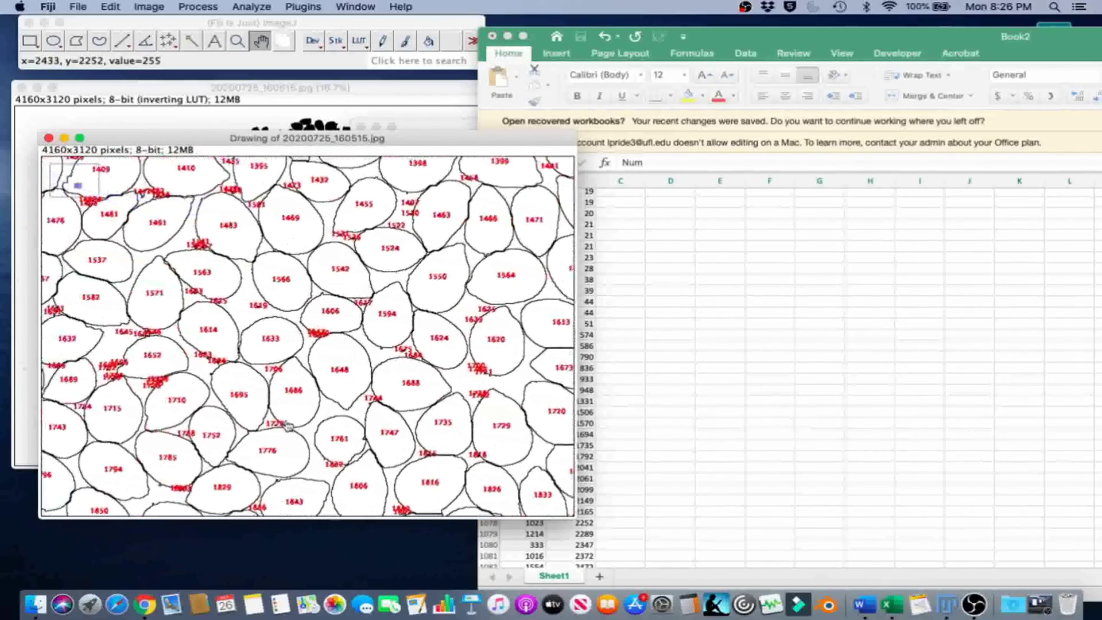
drag(161, 428, 235, 426)
mouse_move(139, 427)
mouse_down()
mouse_move(372, 425)
mouse_move(207, 426)
mouse_move(350, 426)
mouse_move(219, 426)
mouse_move(283, 425)
mouse_up()
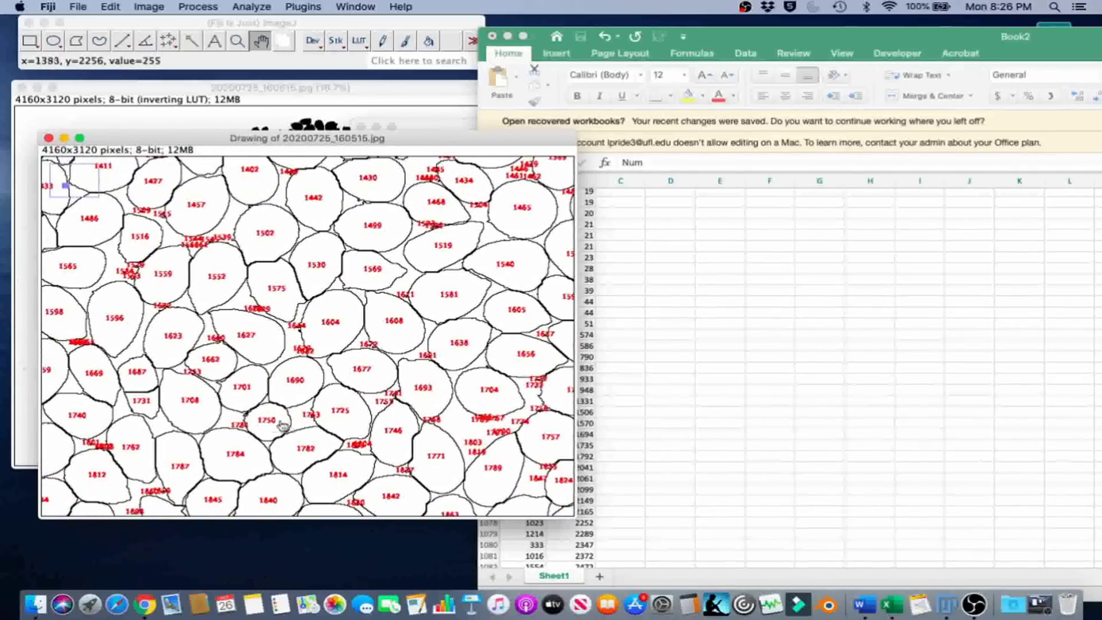
drag(196, 412, 317, 411)
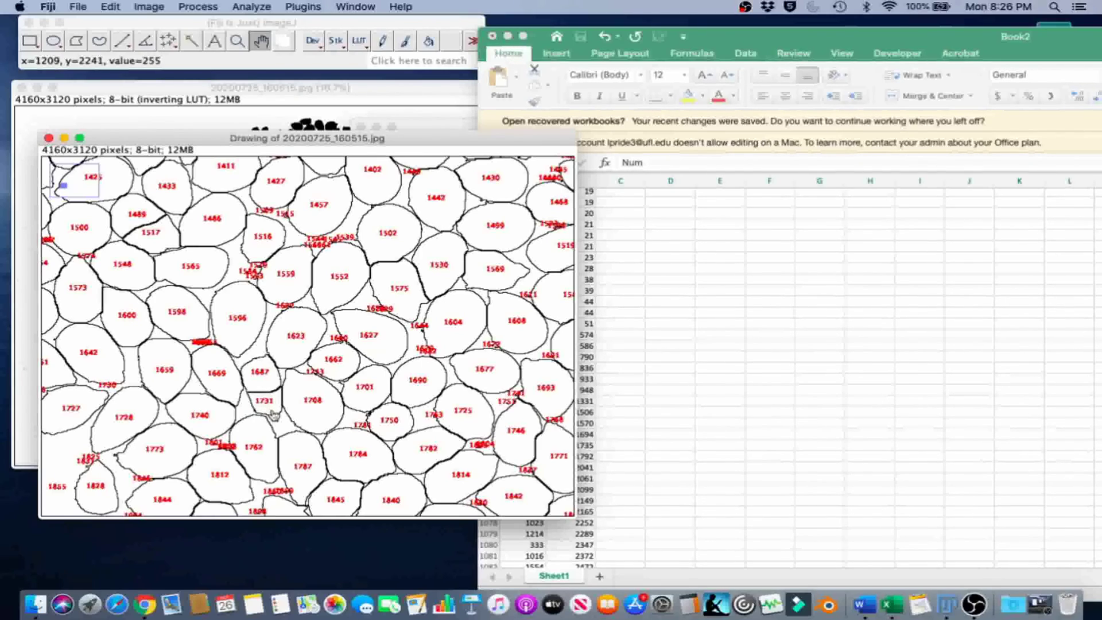
Select area value 1331 in cell B1067 as the size cutoff.
click(620, 422)
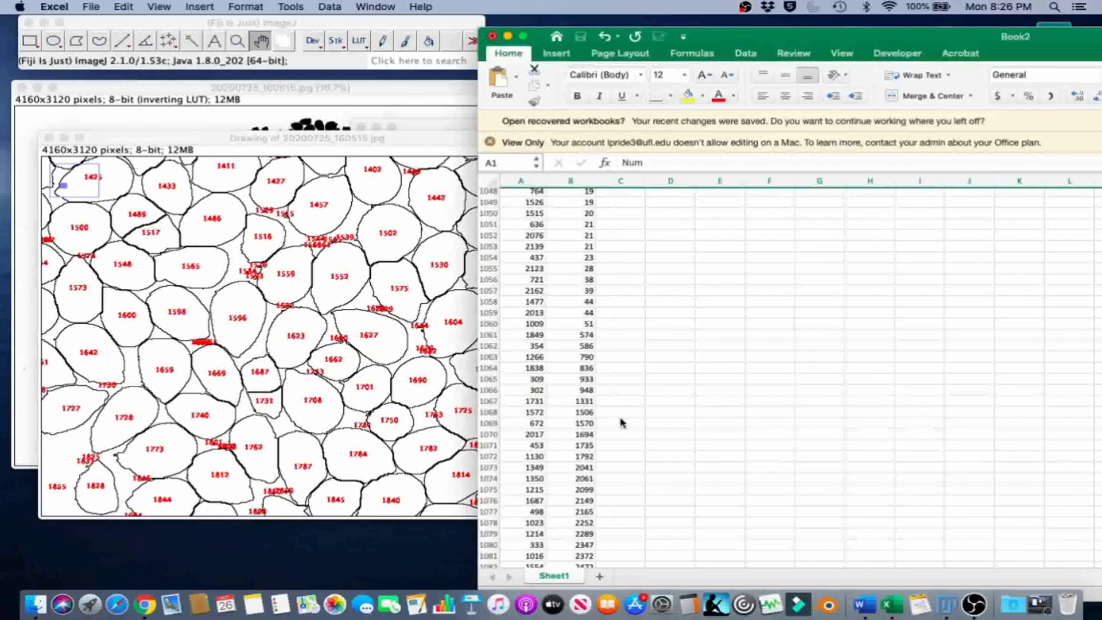
click(559, 405)
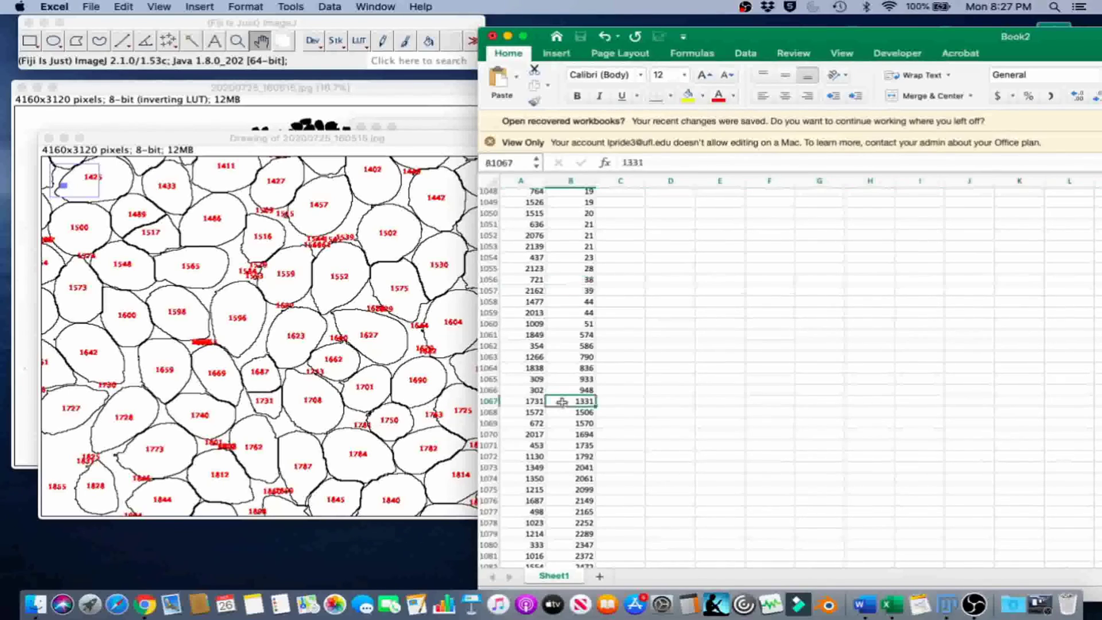
click(360, 311)
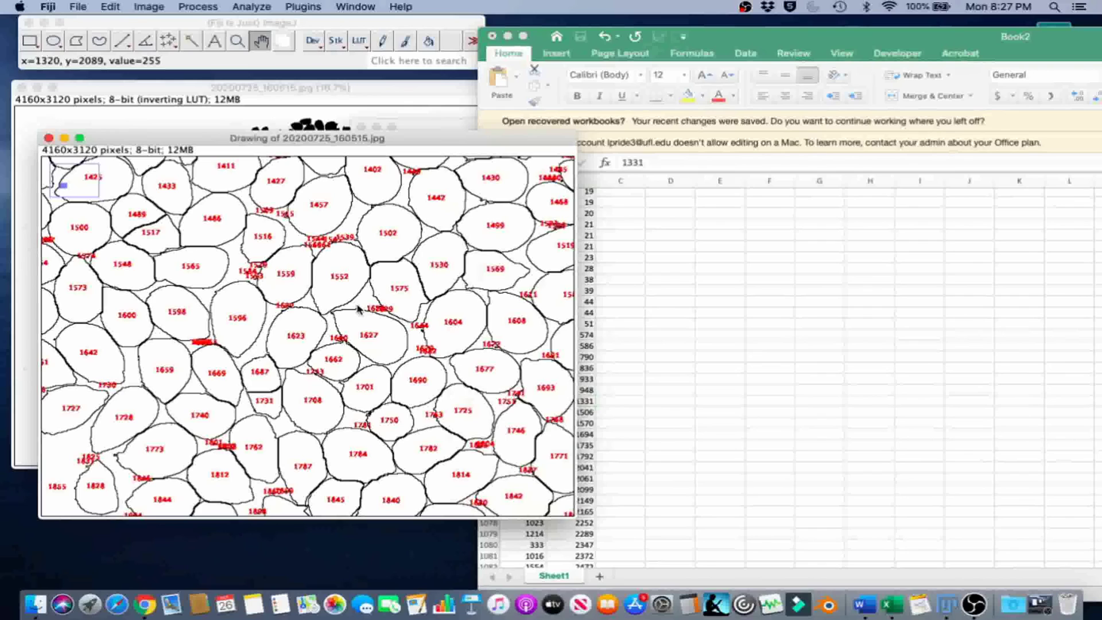
Close the old Drawing, Slice and Results windows without saving.
click(49, 138)
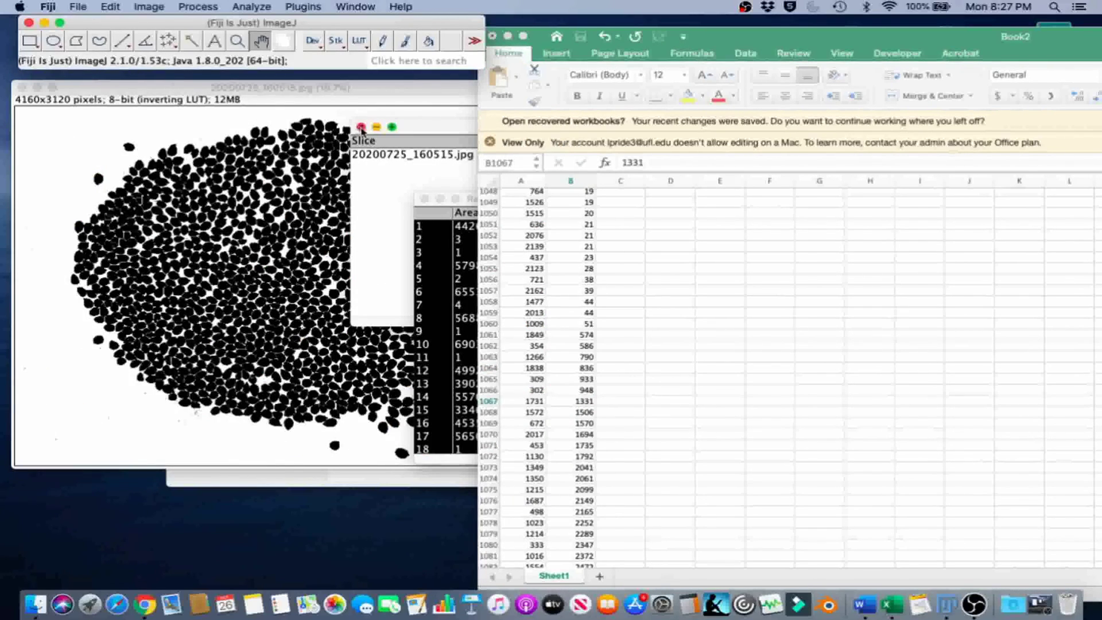
click(361, 127)
click(425, 198)
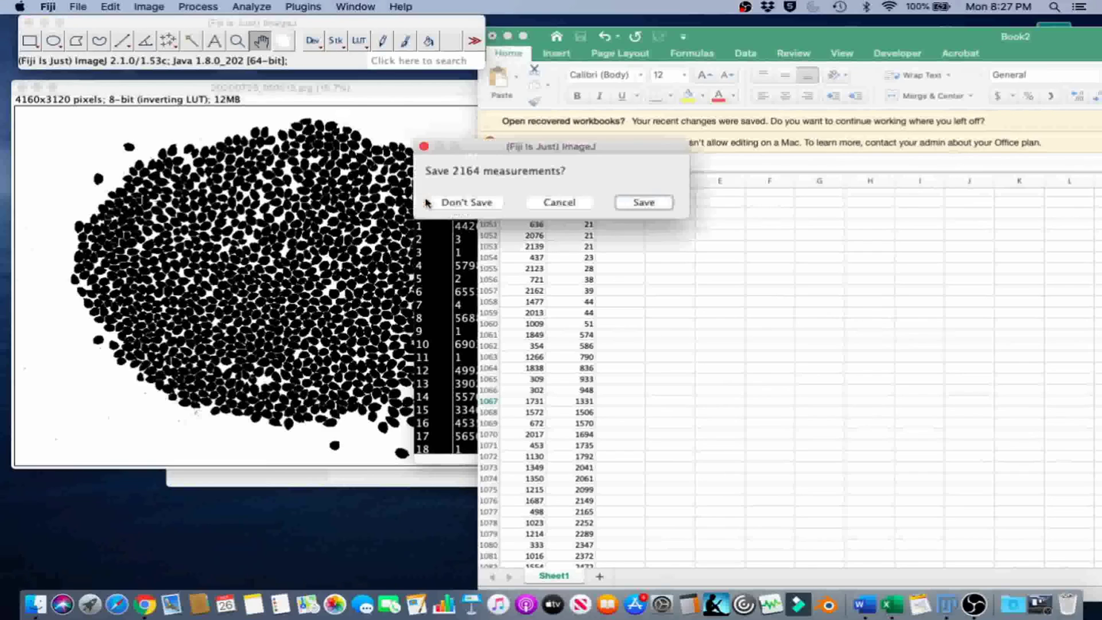
click(487, 204)
Rerun Analyze Particles on the mask with size 1331-Infinity.
click(216, 91)
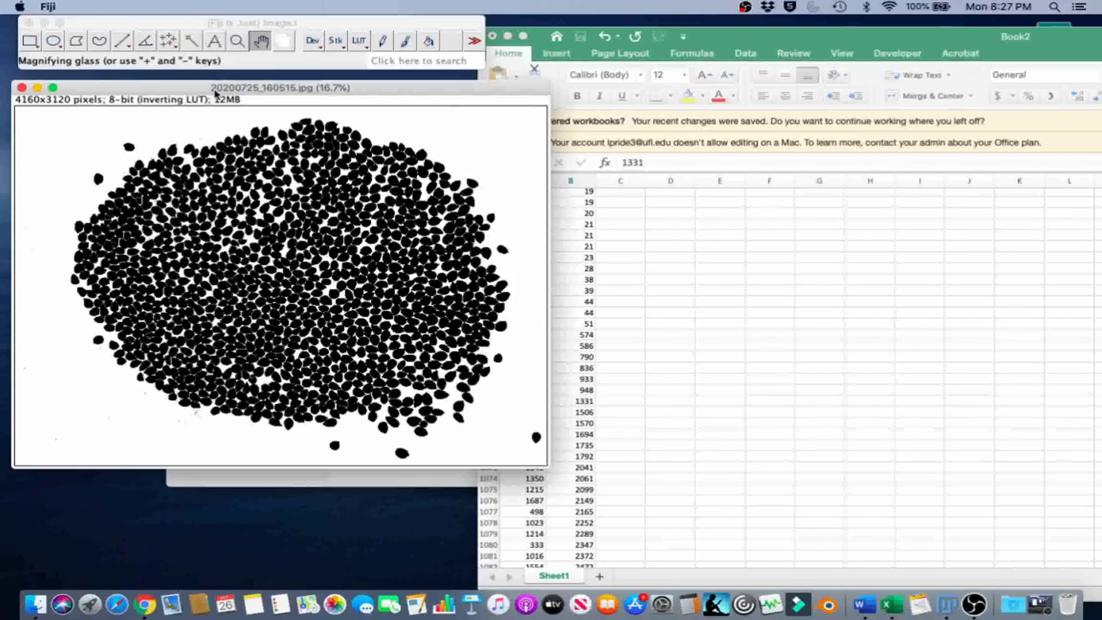
click(251, 6)
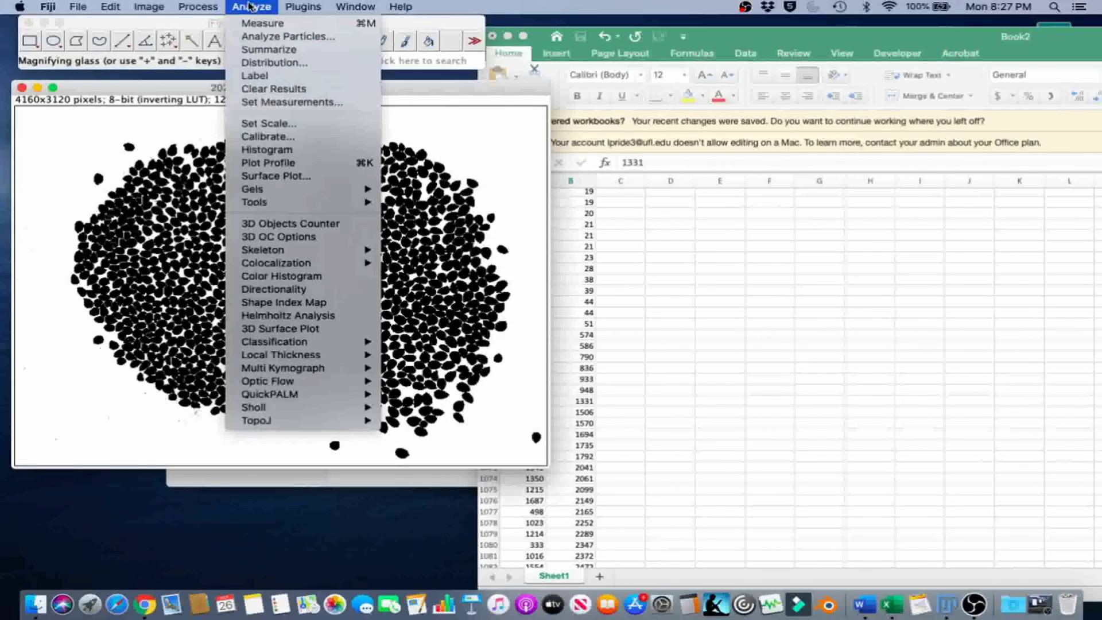
click(257, 37)
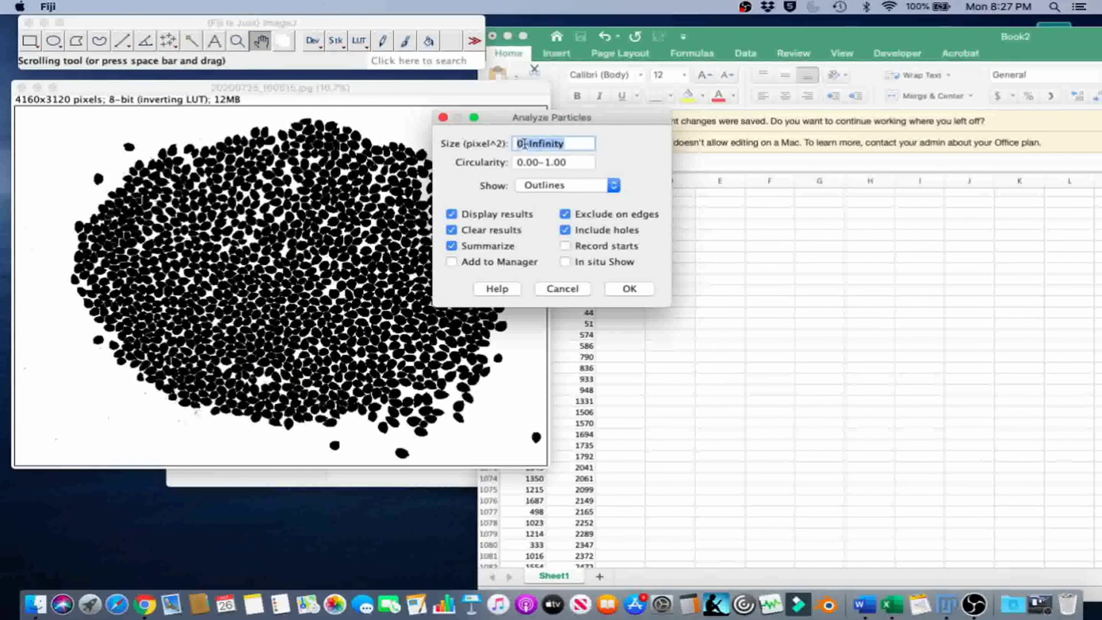
click(524, 143)
text(1331)
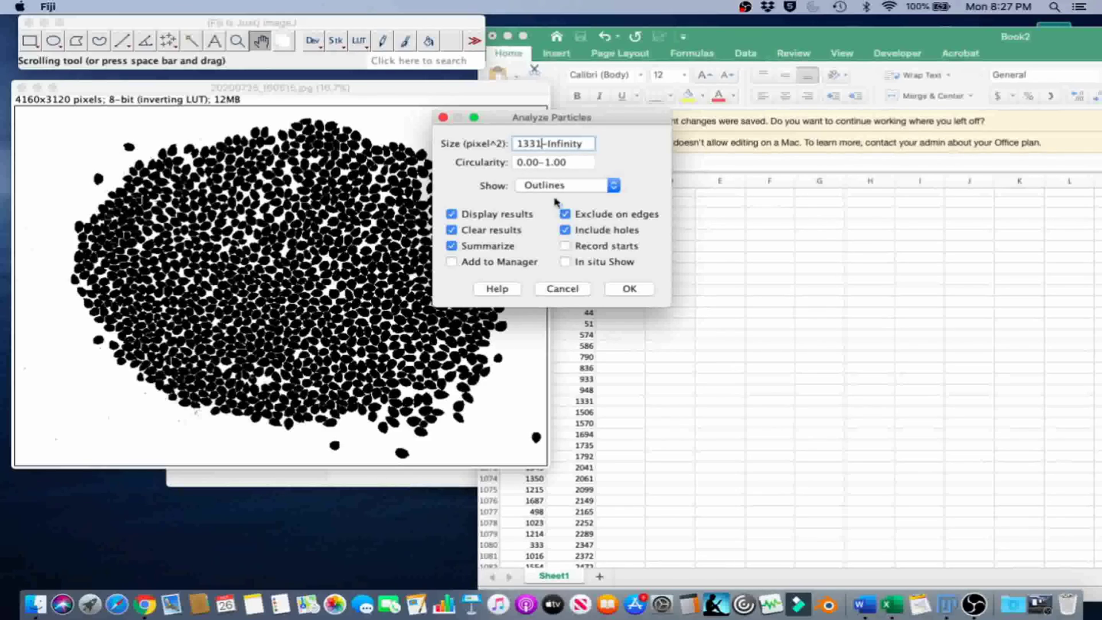
click(622, 292)
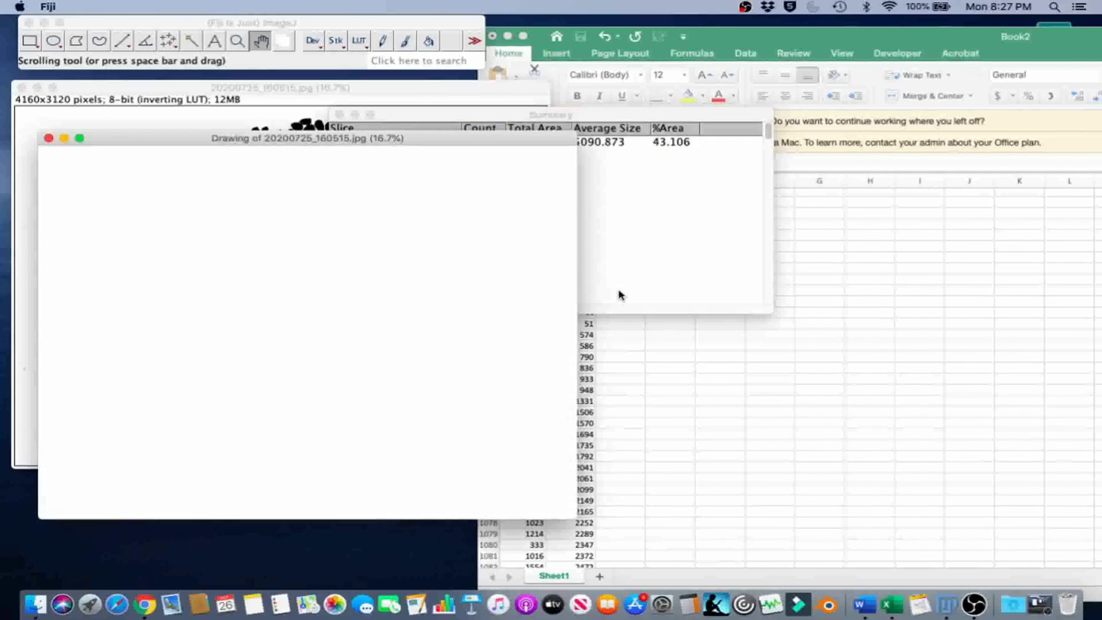
Bring up the new Summary reporting 1099 seeds with average size 5090.873.
click(620, 307)
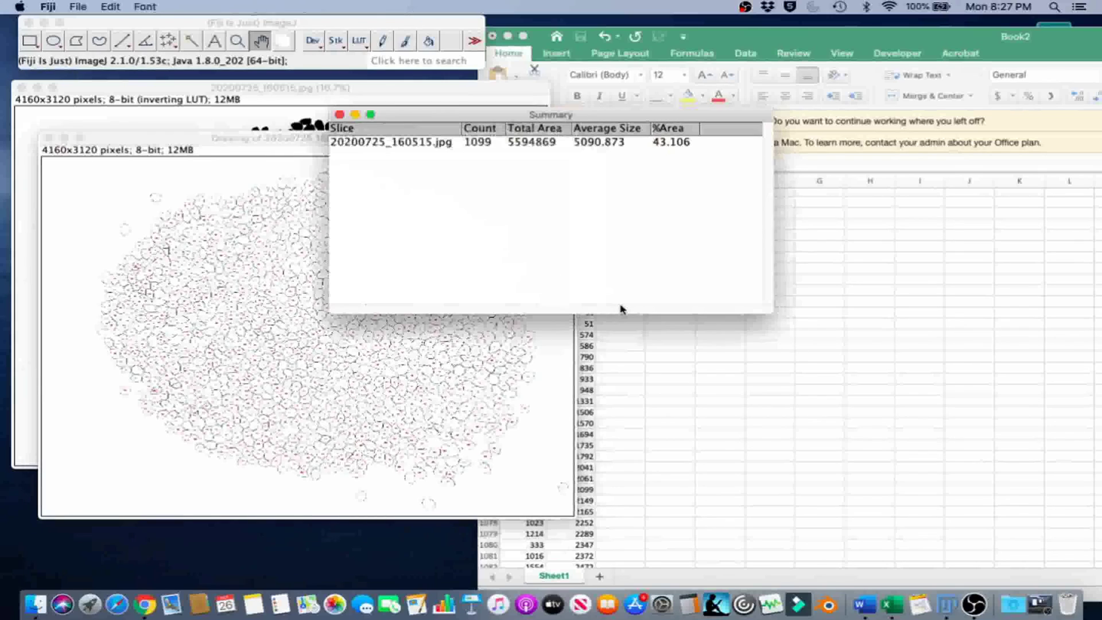